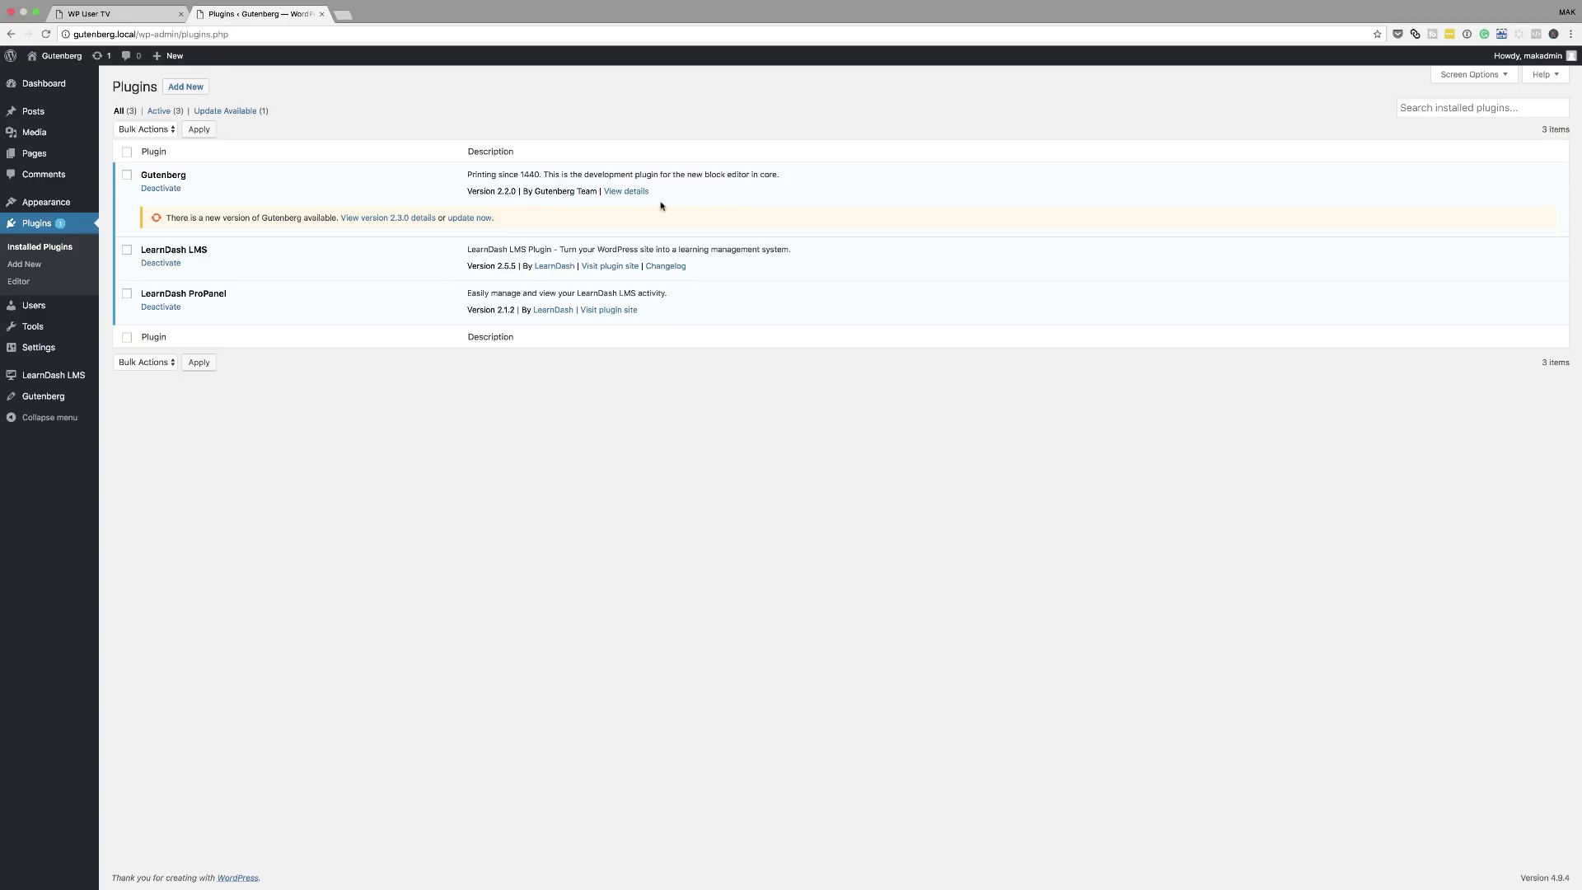
- Review the Gutenberg 2.3.0 version details and install the update
{"action": "left_click", "coordinate": [398, 221]}
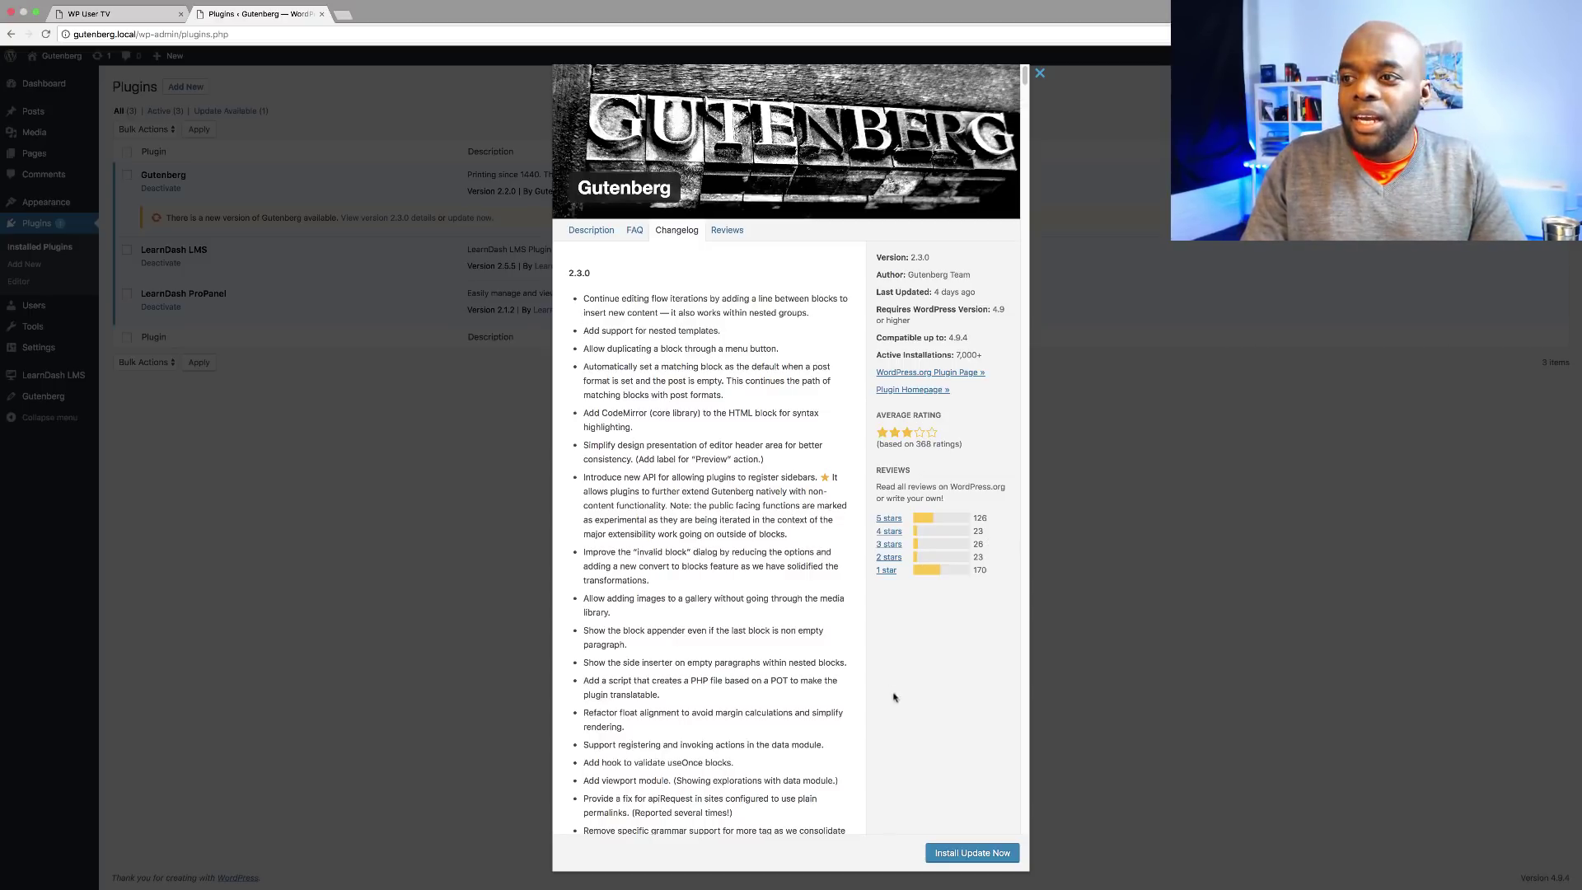
{"action": "left_click", "coordinate": [971, 853]}
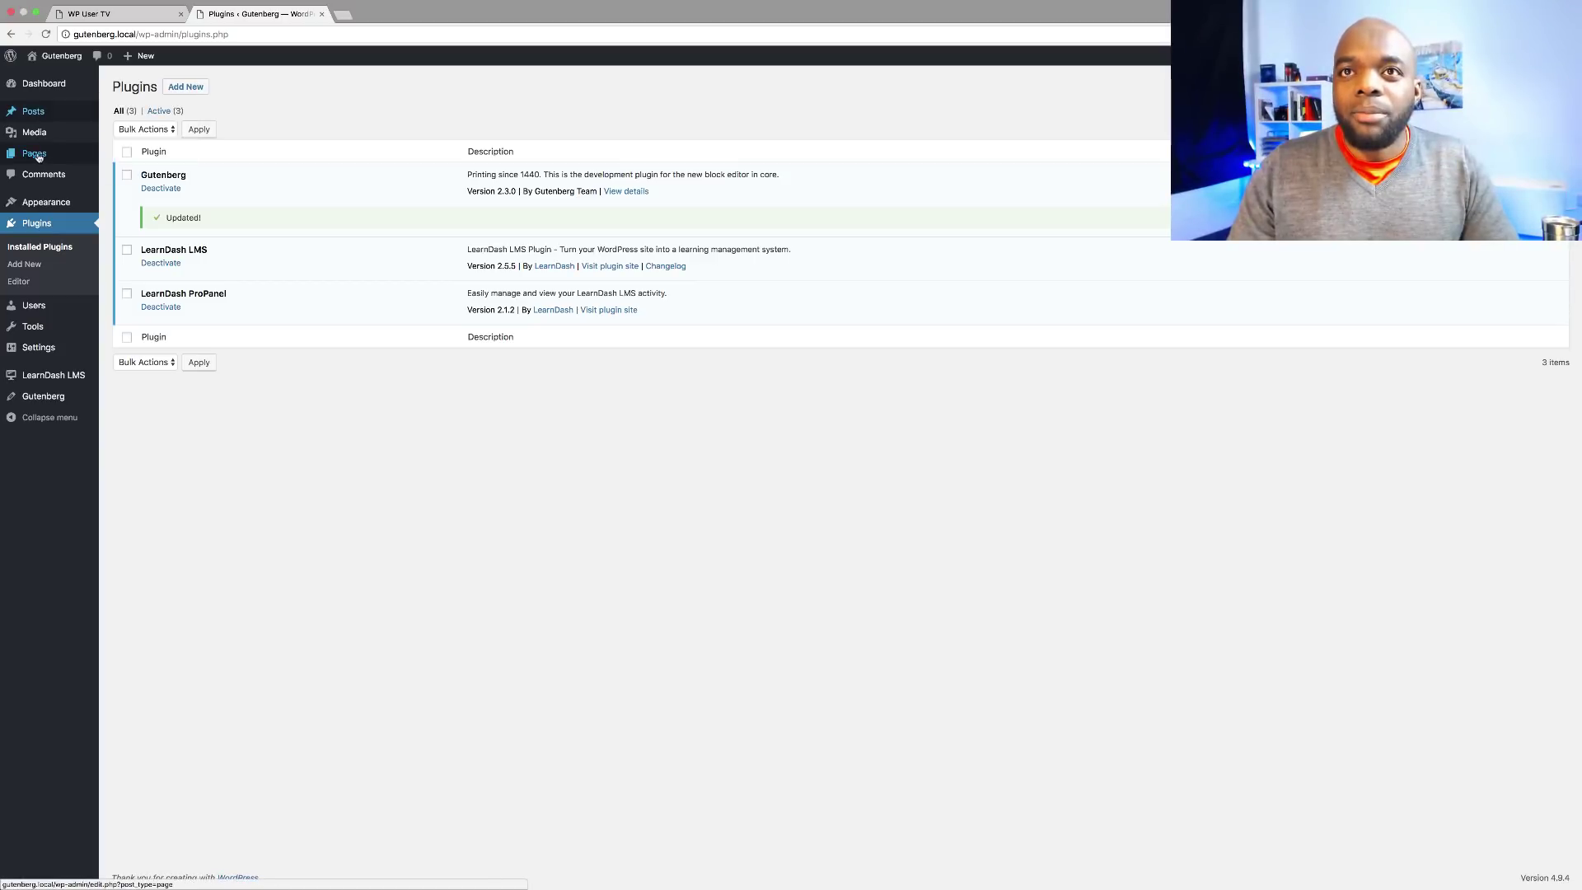
- Create a new page titled 'Title One'
{"action": "mouse_move", "coordinate": [40, 157]}
{"action": "left_click", "coordinate": [120, 174]}
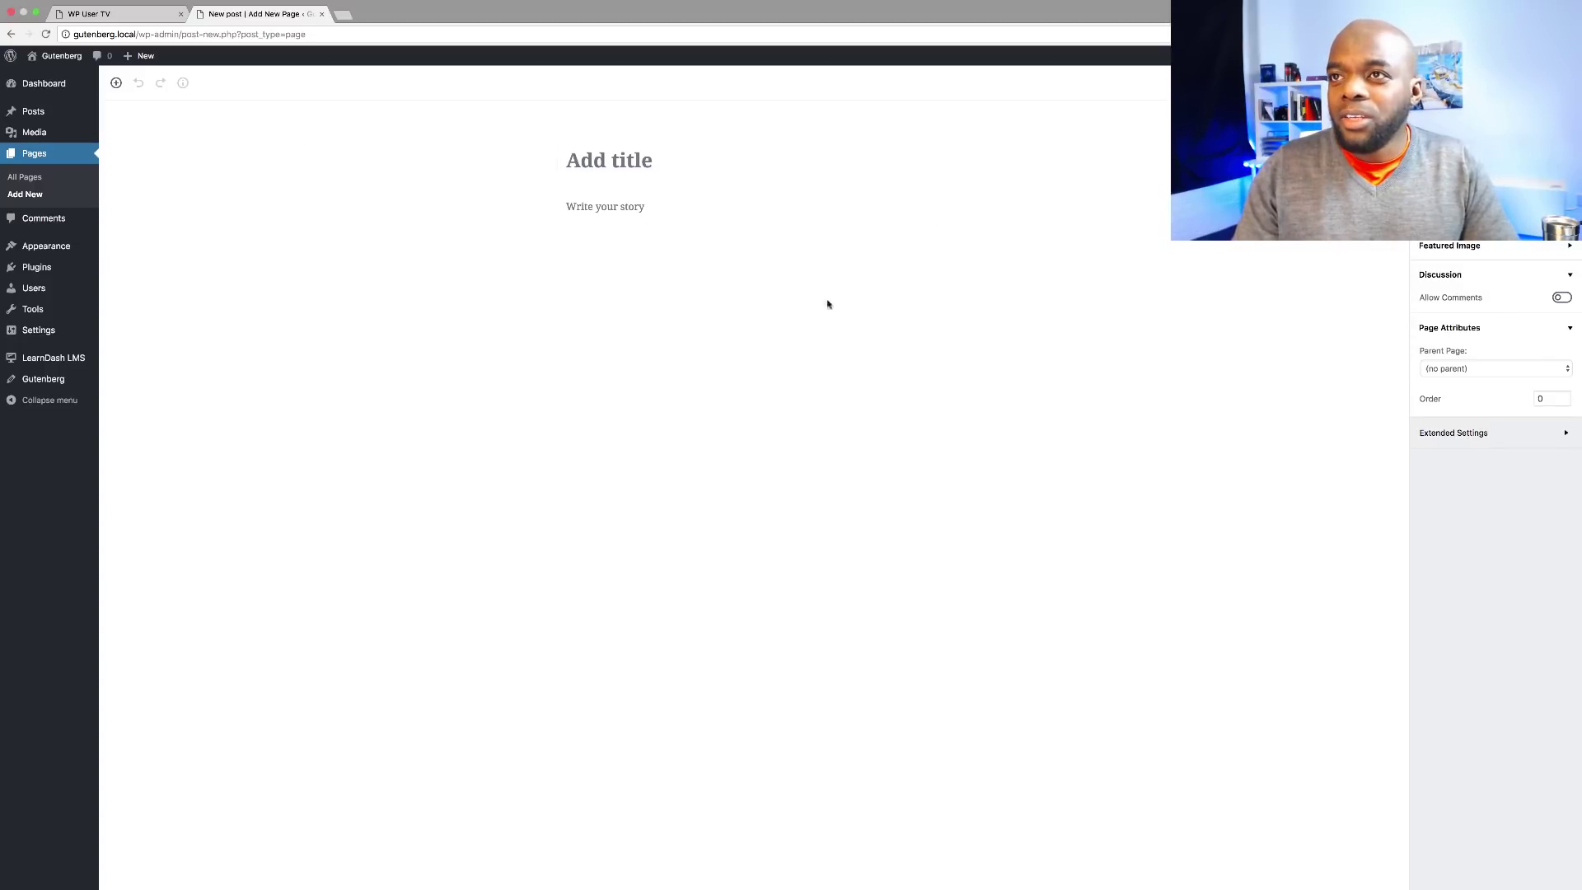
{"action": "left_click", "coordinate": [629, 162]}
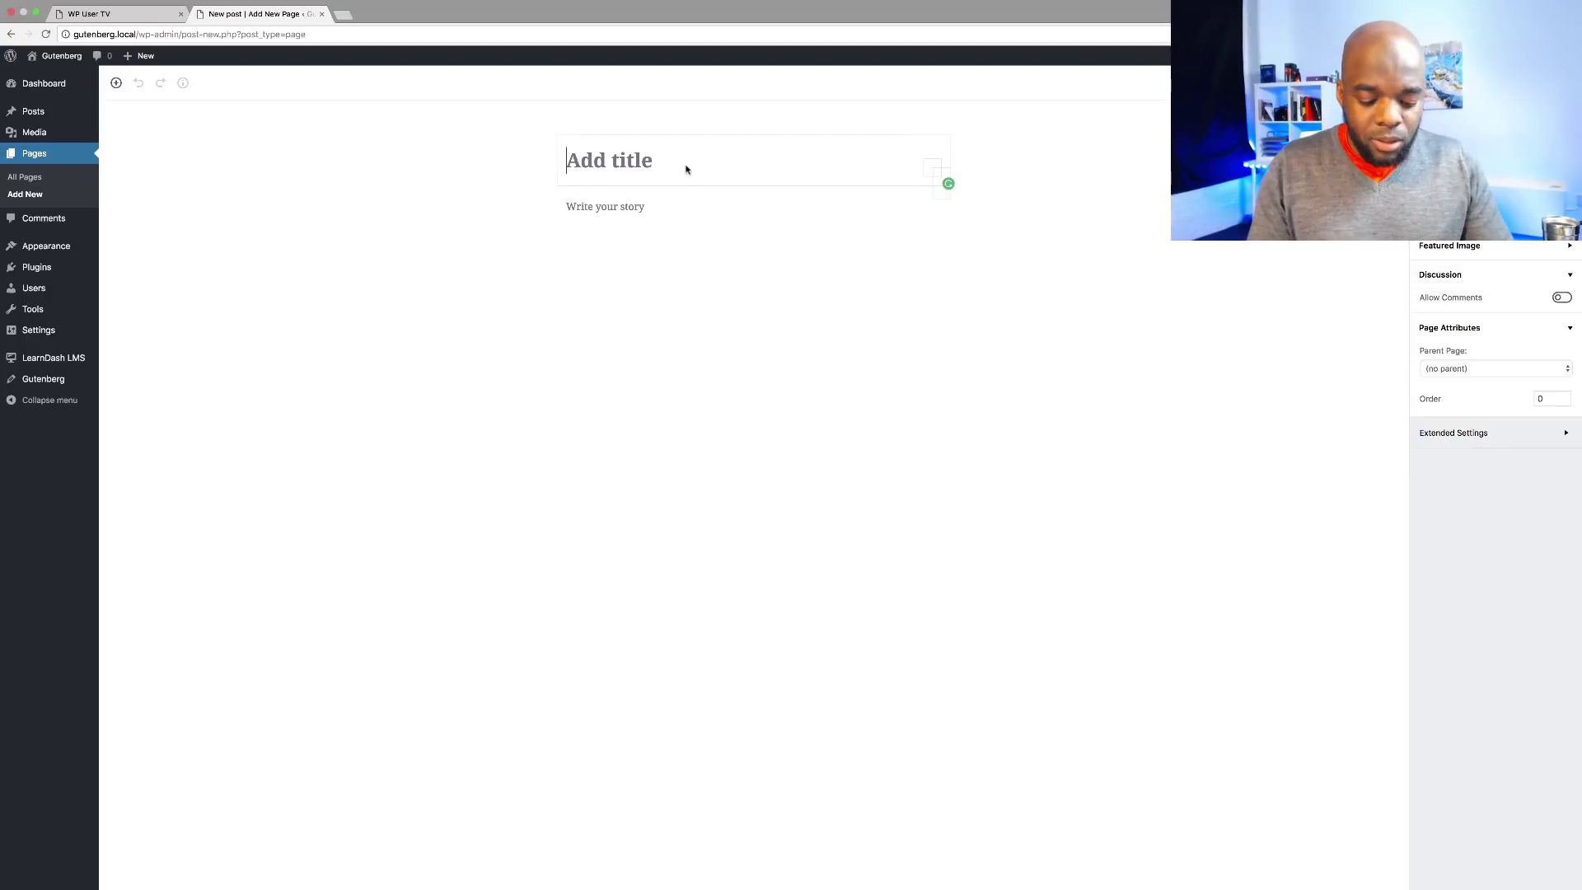
{"action": "type", "text": "Title One"}
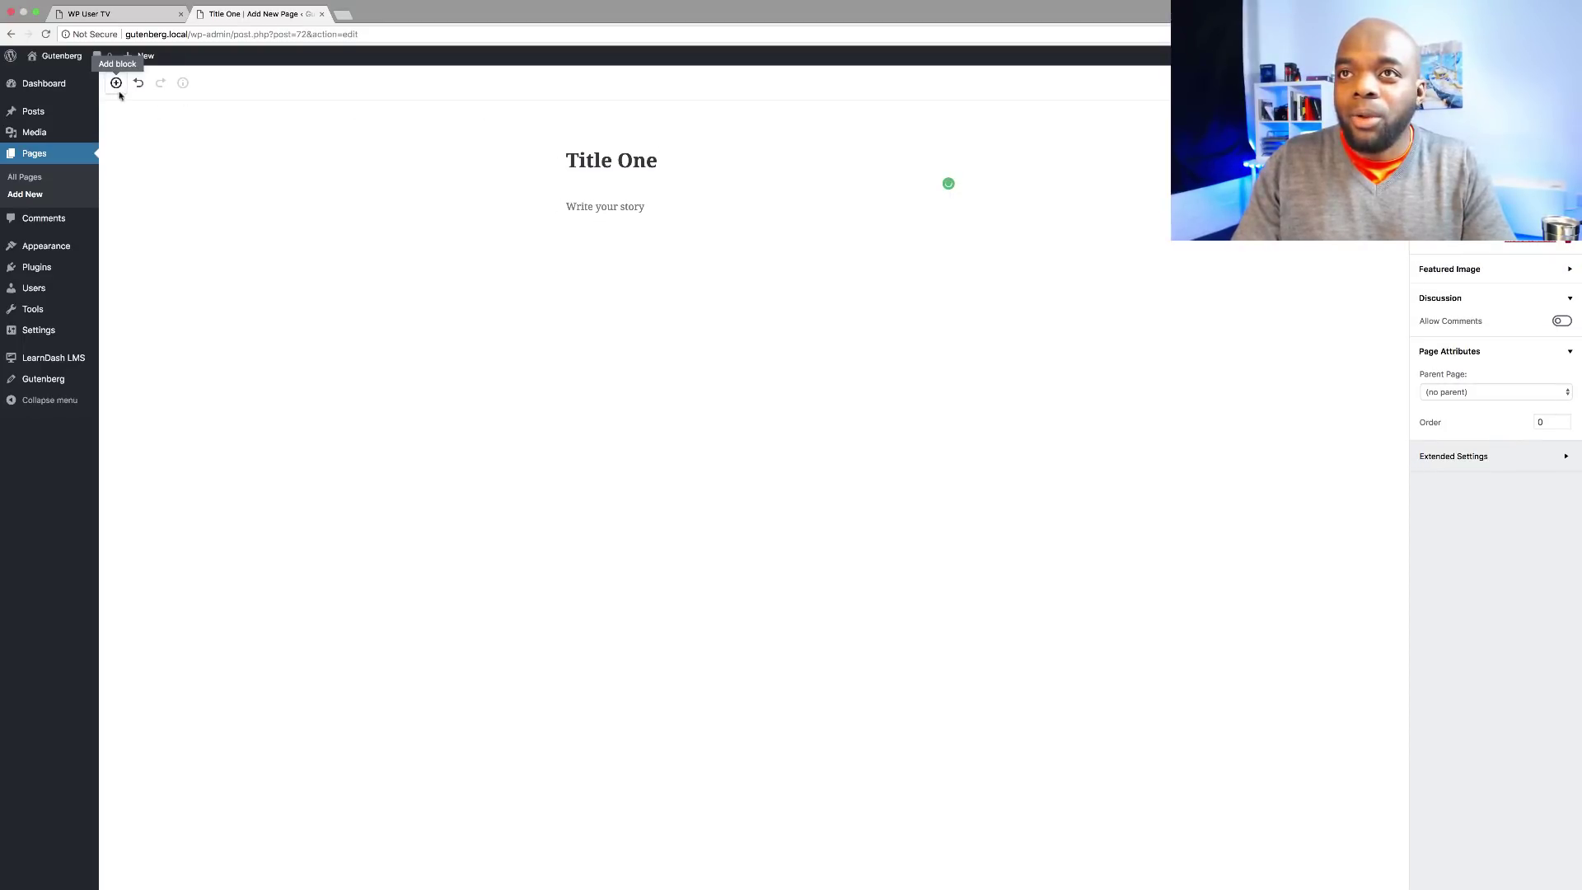
- Copy the 'Donec nec justo' paragraph from lorem2.com and paste it as the page body
{"action": "left_click", "coordinate": [343, 14]}
{"action": "type", "text": "lero"}
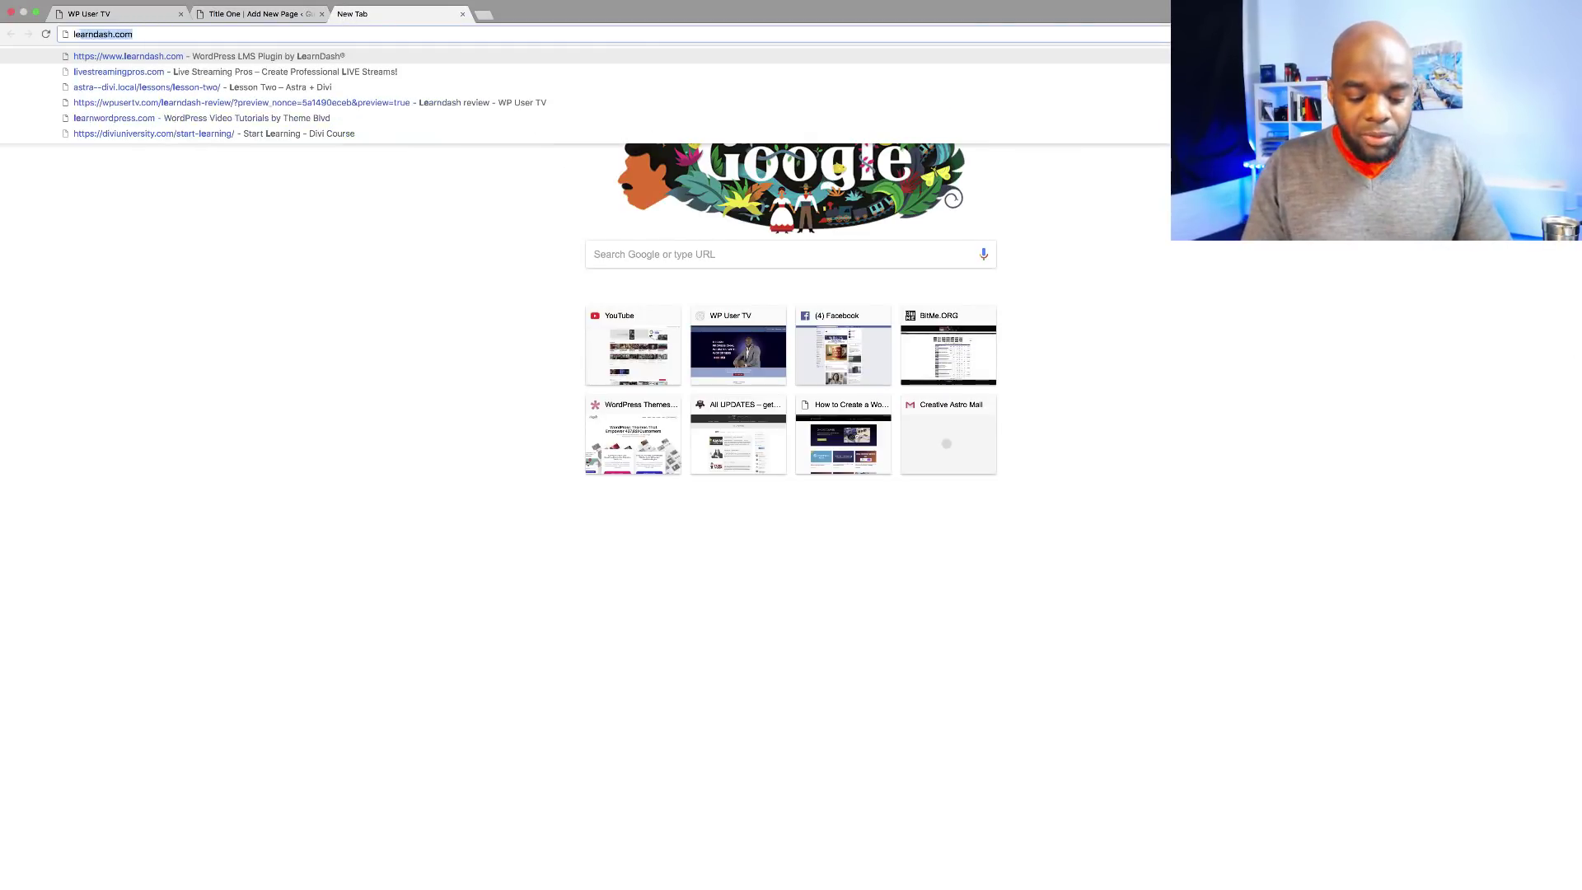
{"action": "key", "text": "BackSpace"}
{"action": "key", "text": "BackSpace"}
{"action": "key", "text": "BackSpace"}
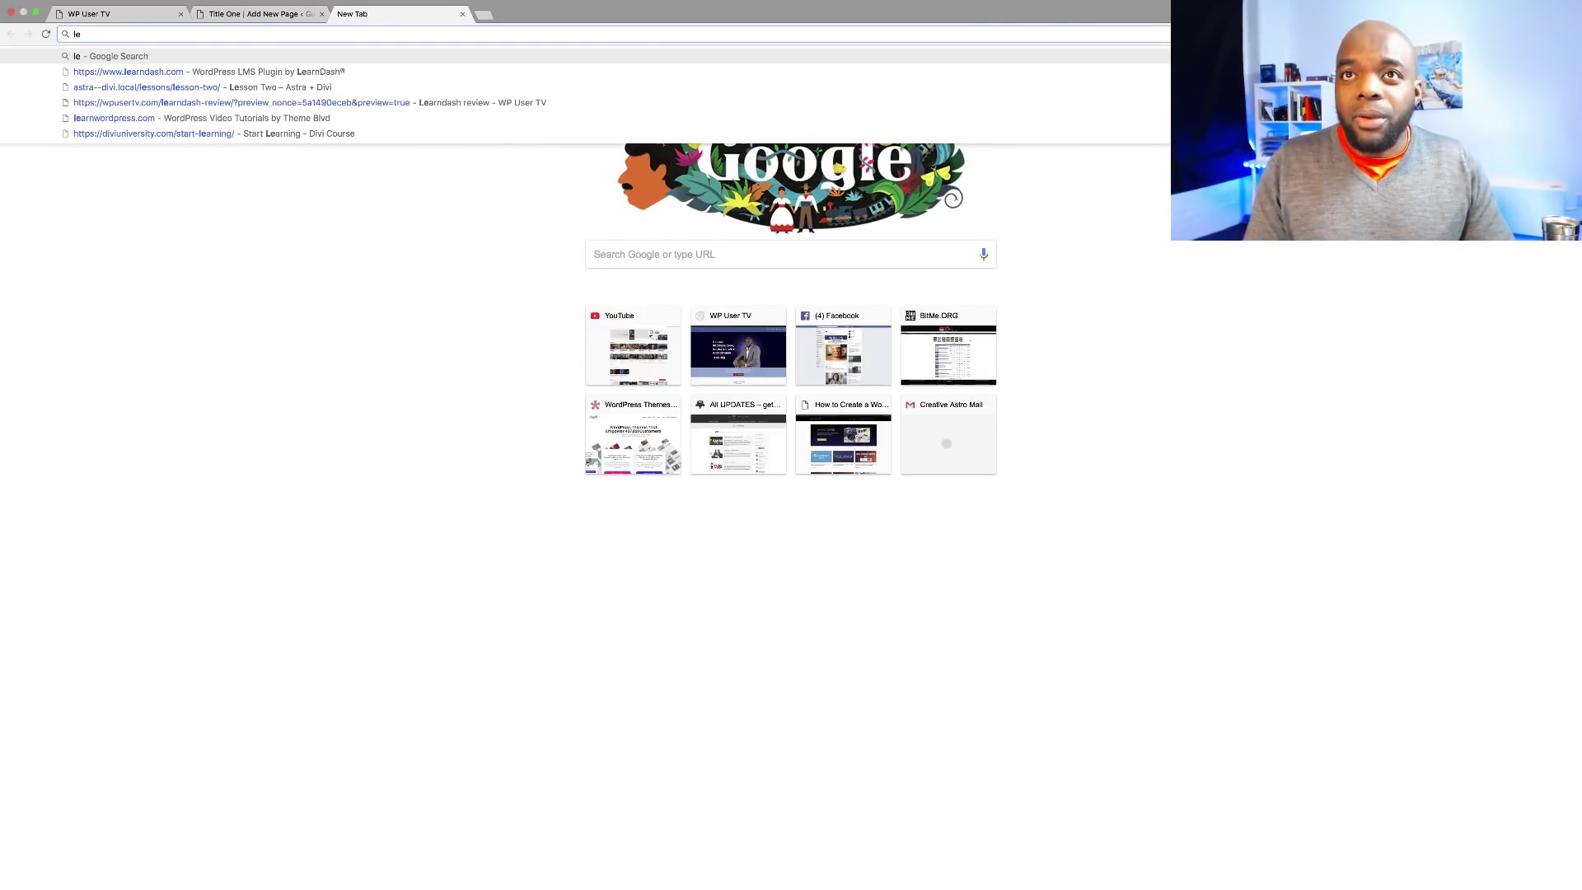
{"action": "type", "text": "ore"}
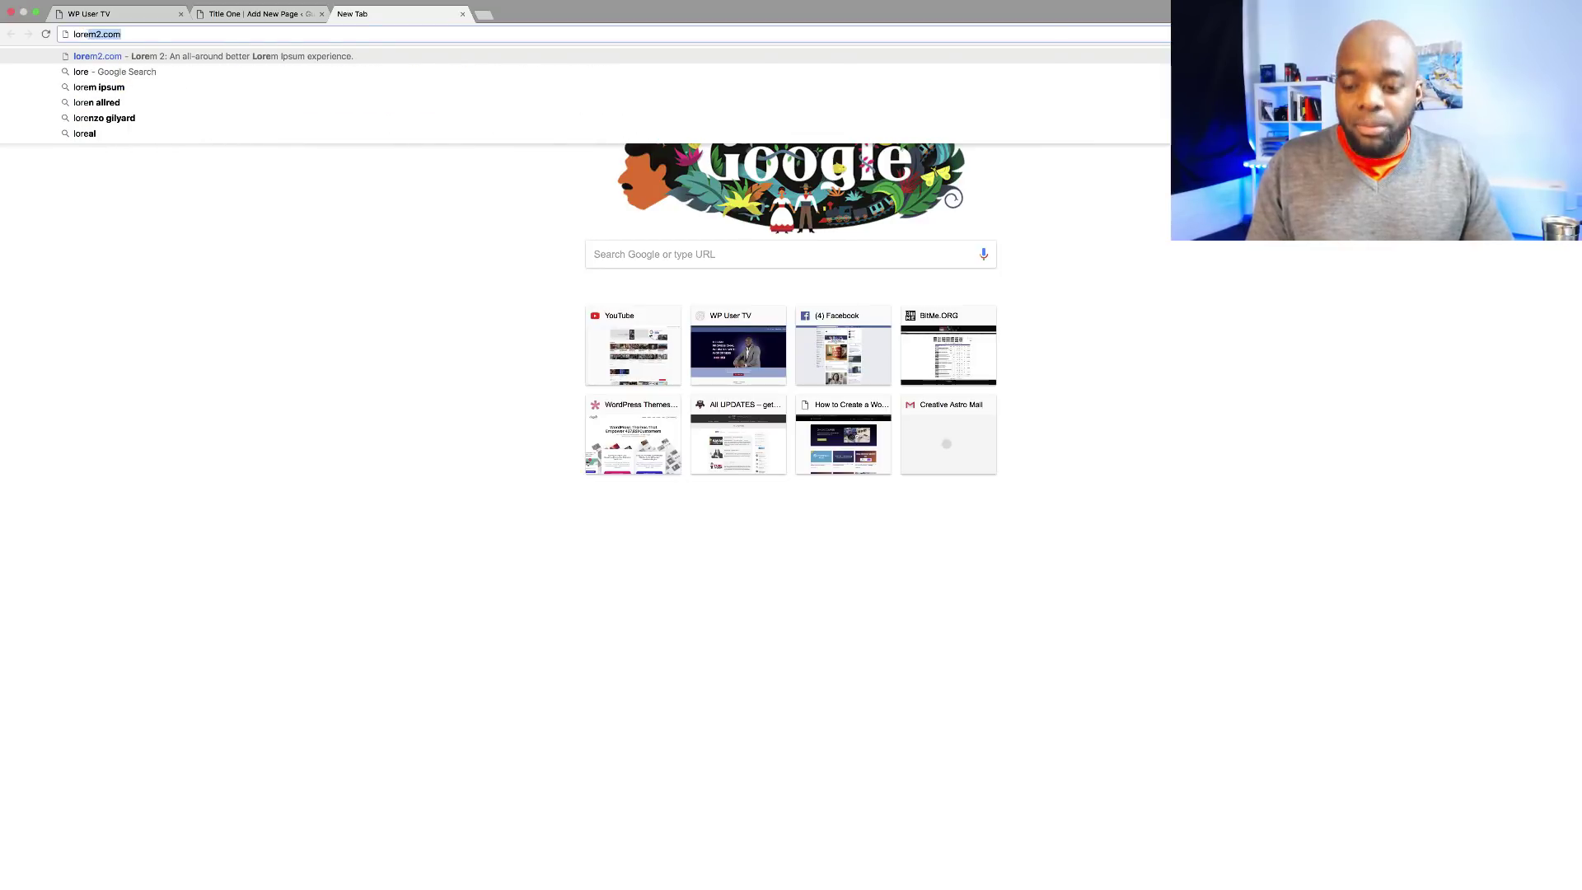
{"action": "key", "text": "Return"}
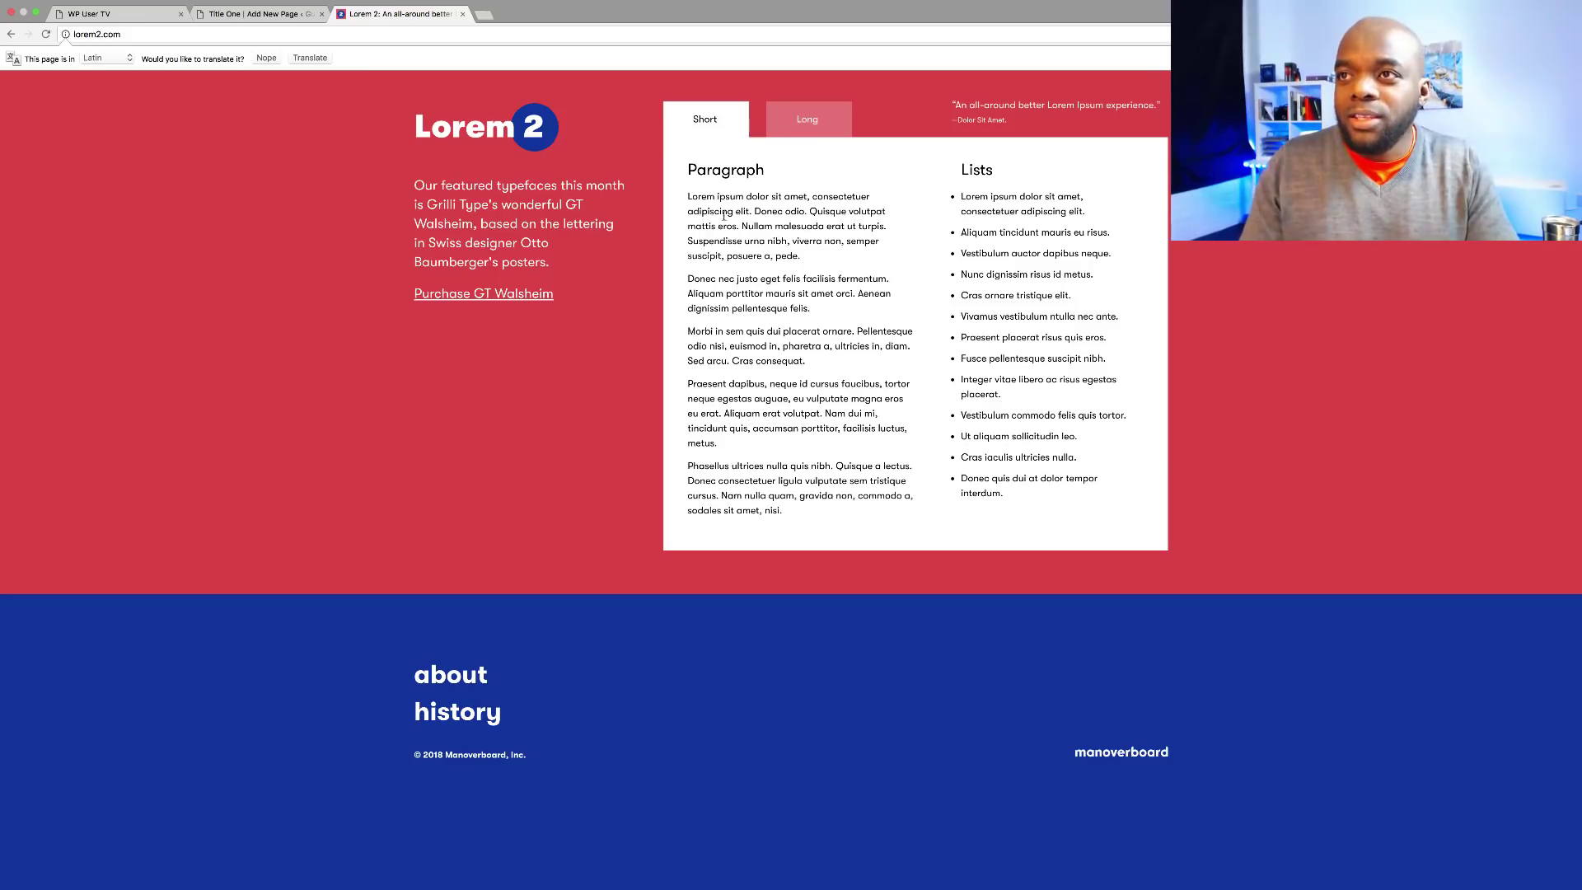
{"action": "triple_click", "coordinate": [696, 282]}
{"action": "key", "text": "super+c"}
{"action": "left_click", "coordinate": [259, 15]}
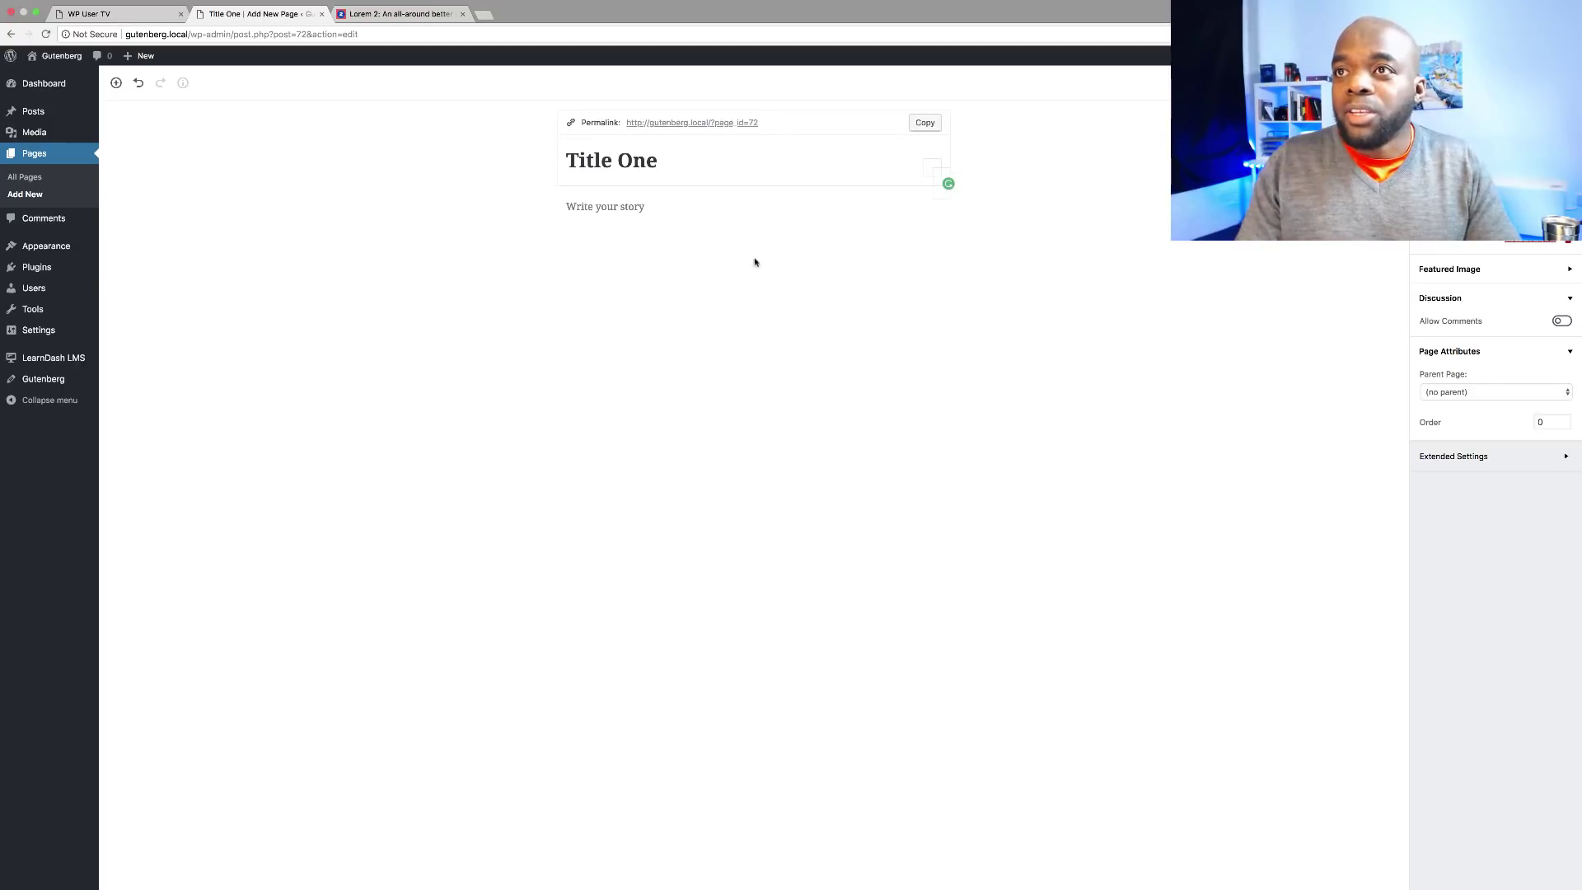
{"action": "left_click", "coordinate": [620, 211]}
{"action": "key", "text": "super+v"}
- Set the page's Astra sidebar layout to No Sidebar under Extended Settings
{"action": "left_click", "coordinate": [1030, 301]}
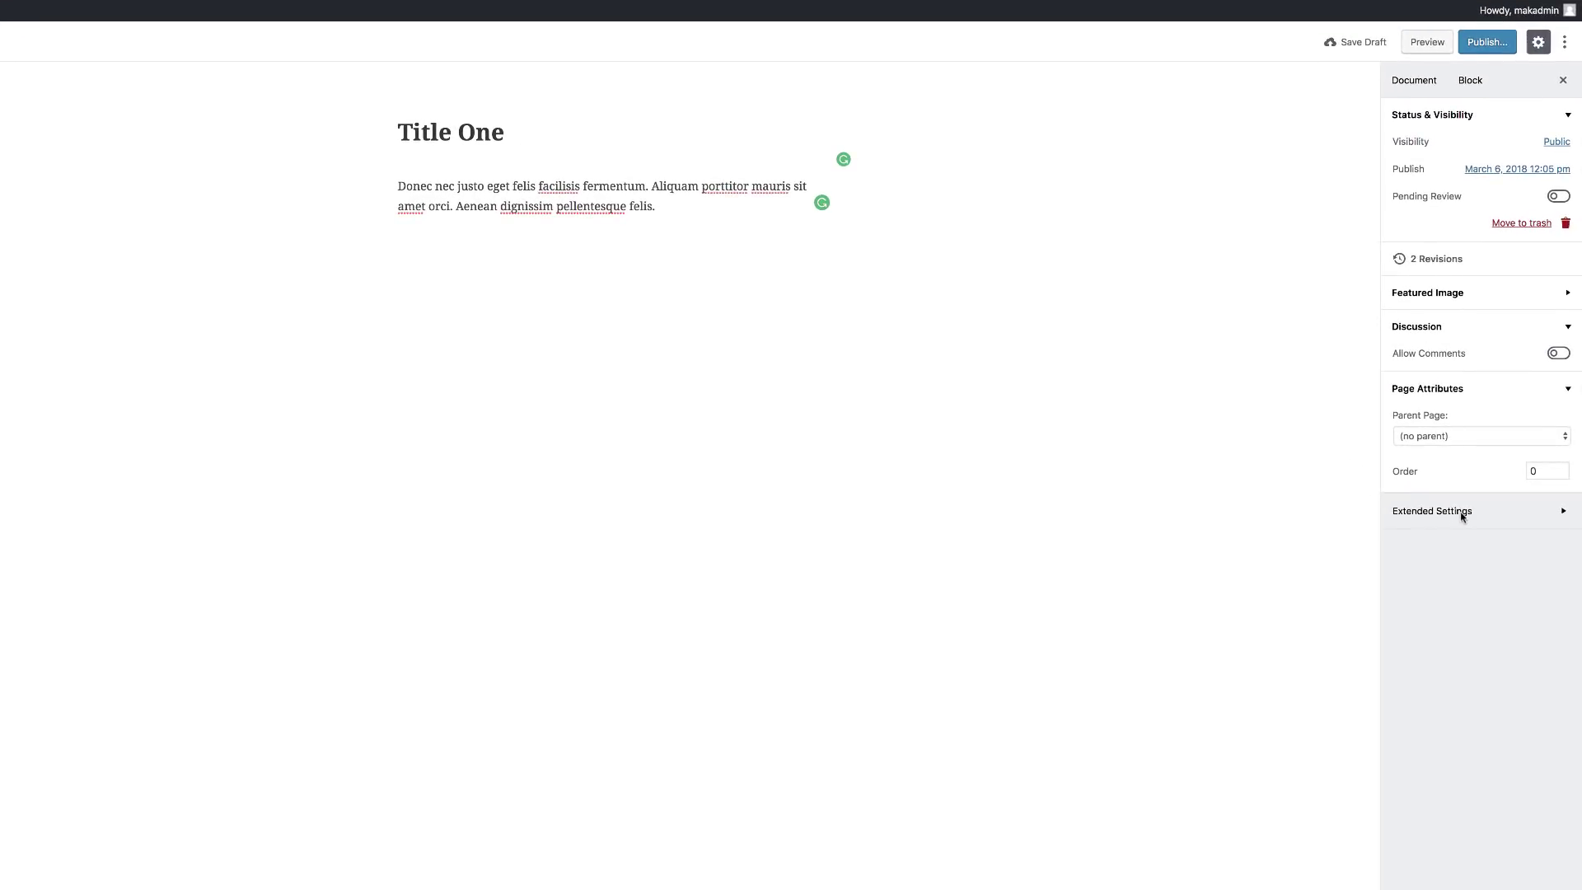
{"action": "left_click", "coordinate": [1461, 513]}
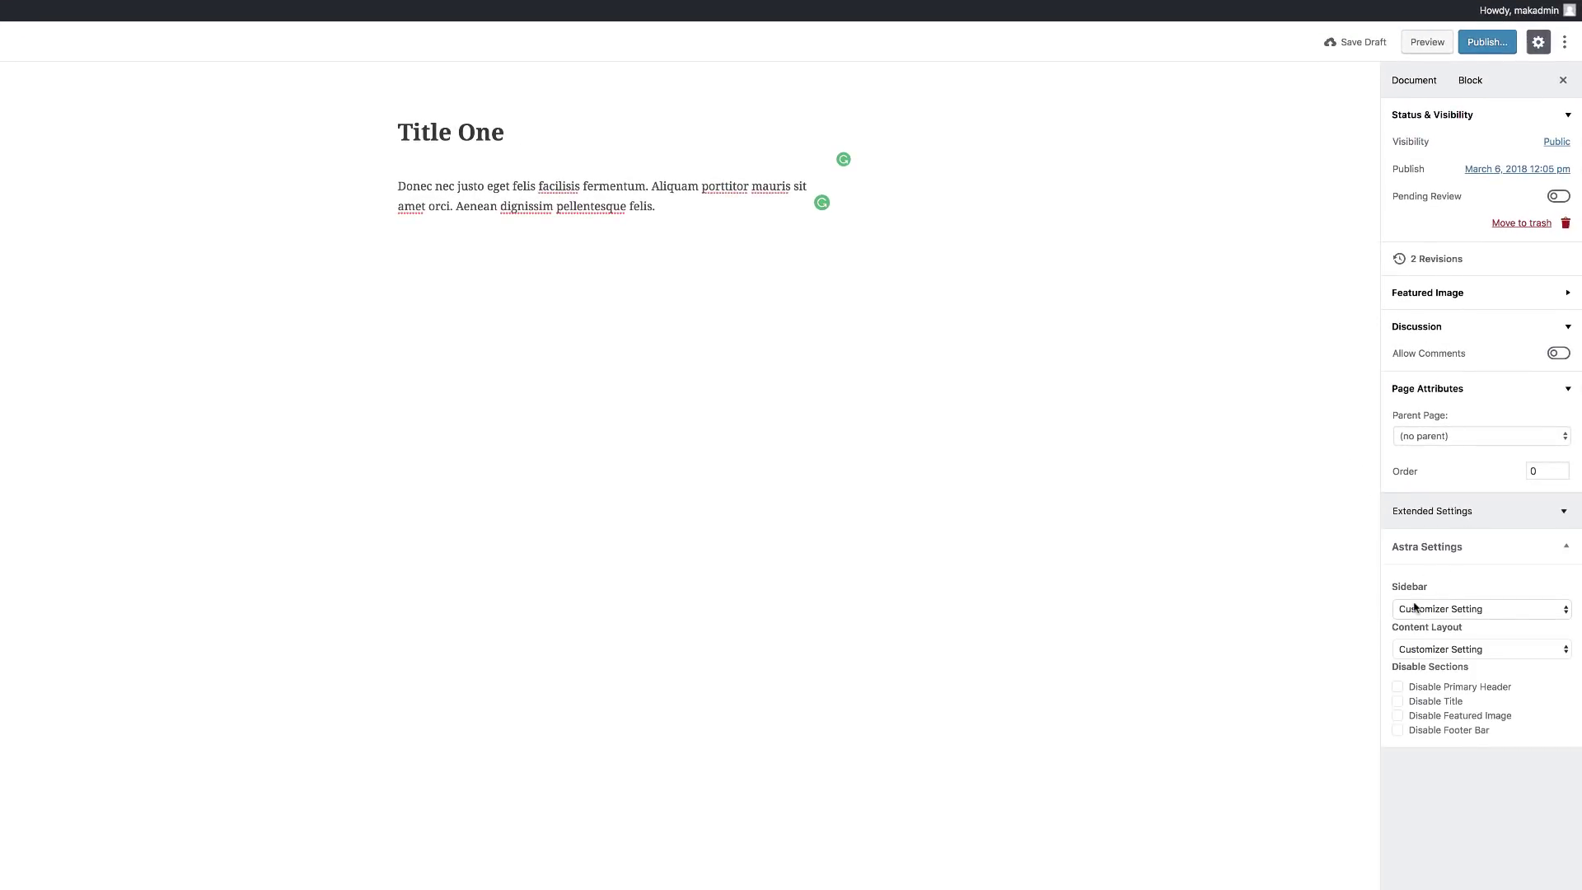
{"action": "left_click", "coordinate": [1474, 611]}
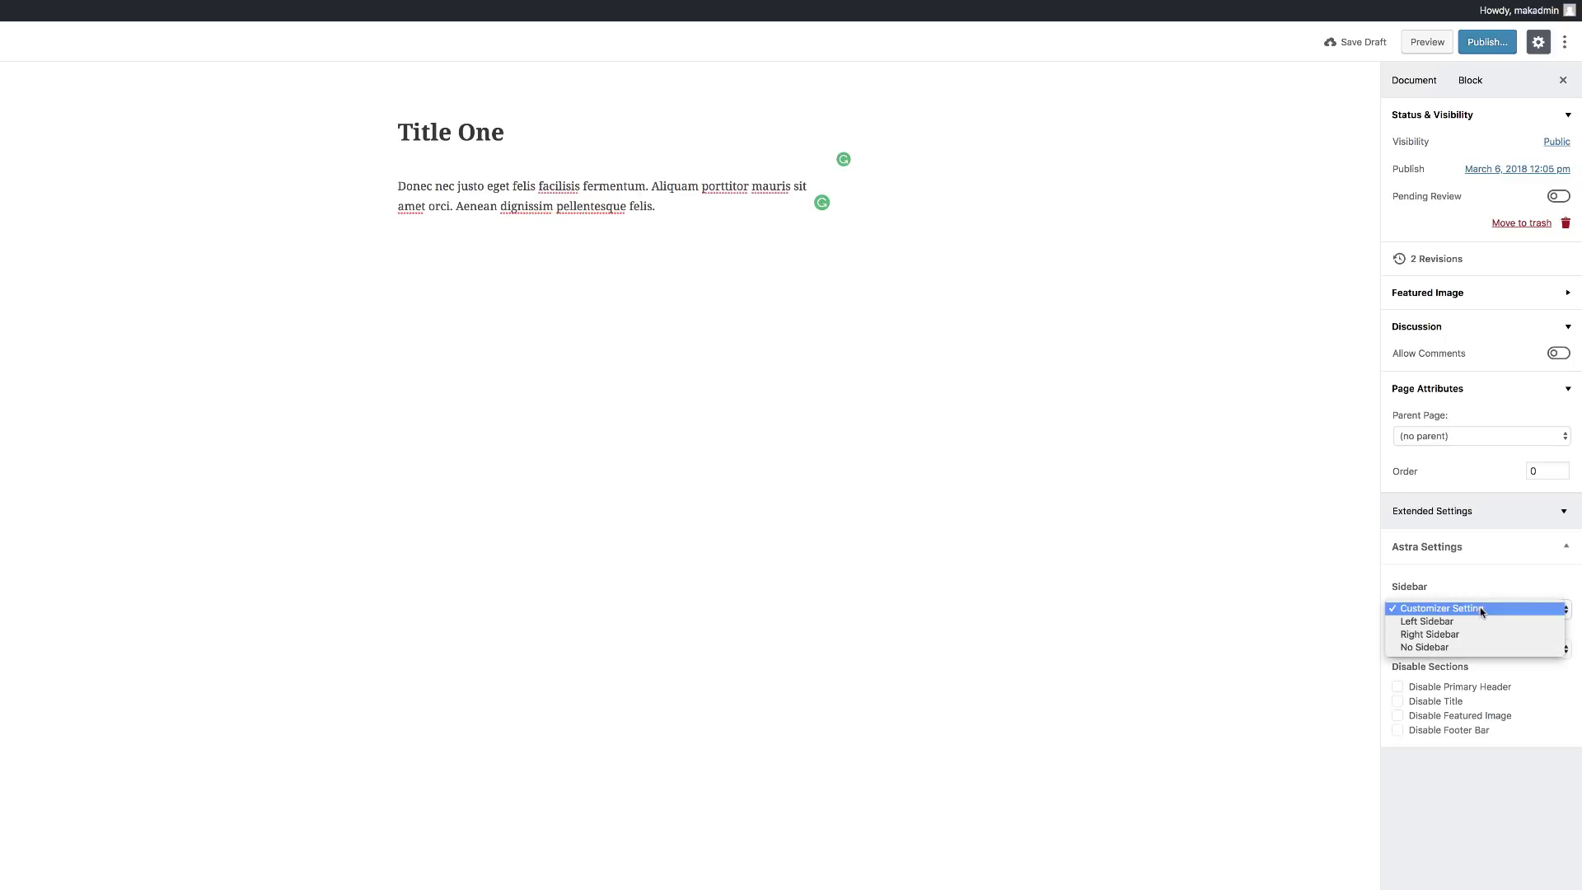
{"action": "left_click", "coordinate": [1472, 647]}
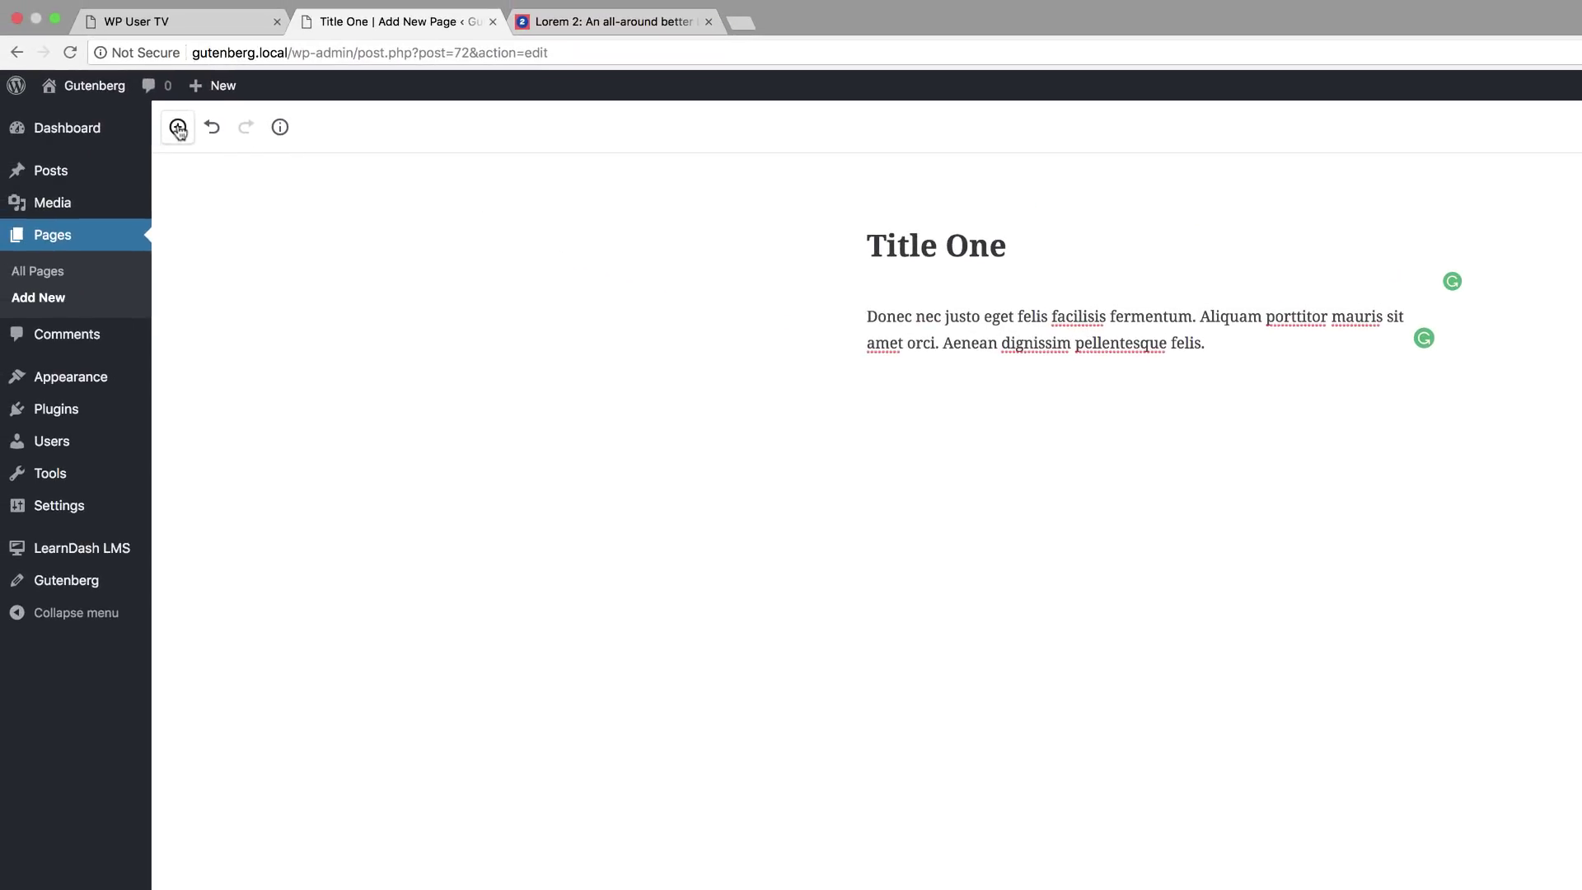
- Add an image block with the man-beside-car-dashboard photo from the Media Library below the paragraph
{"action": "left_click", "coordinate": [178, 128]}
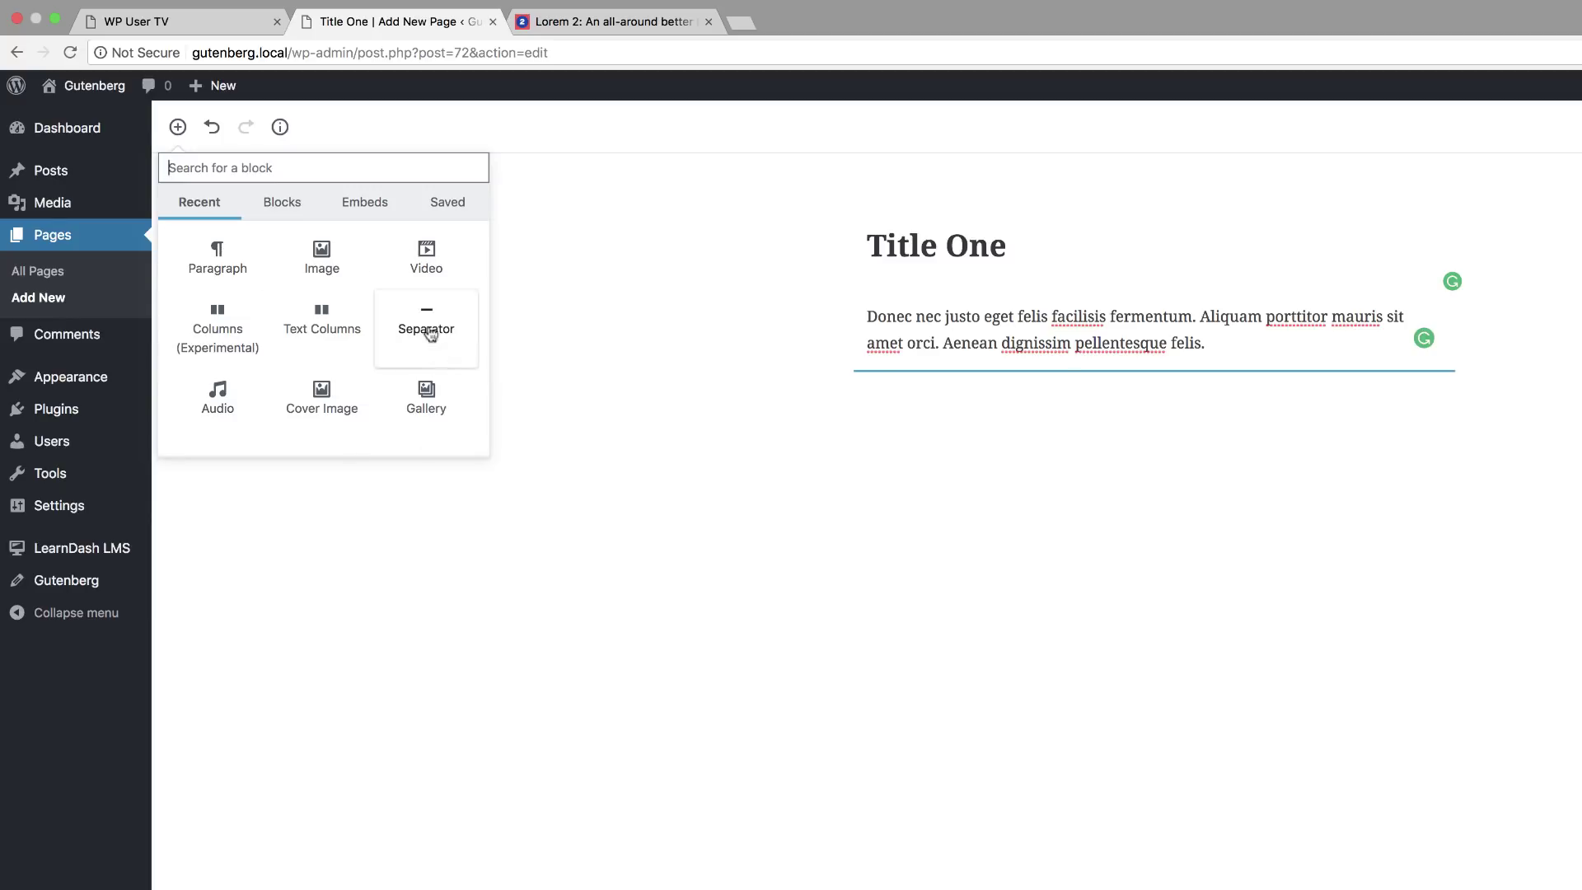
{"action": "left_click", "coordinate": [324, 255]}
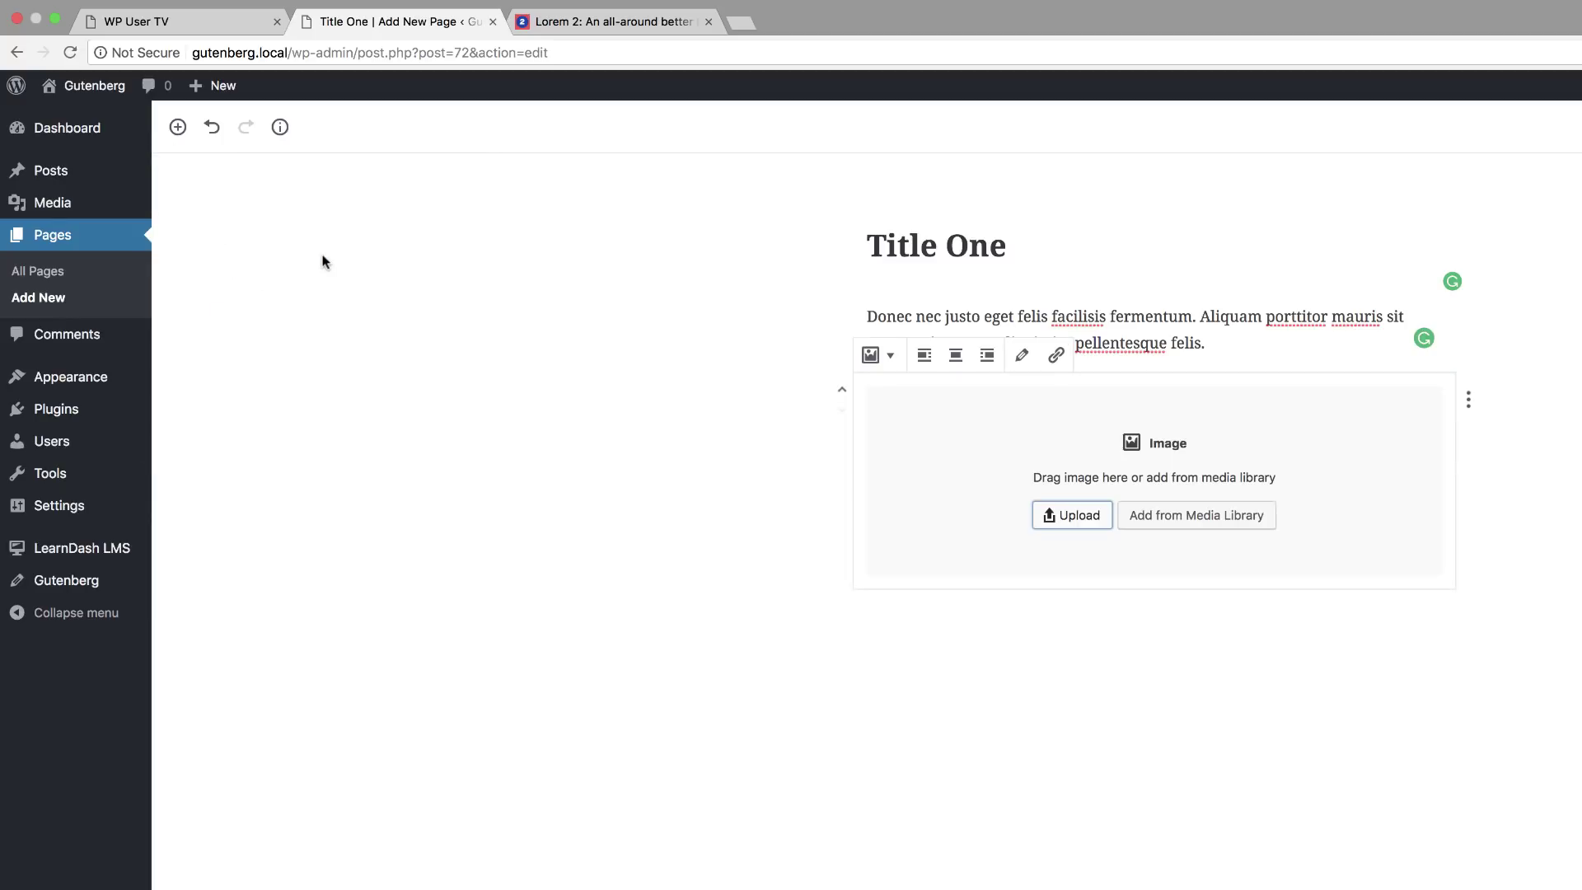
{"action": "left_click", "coordinate": [1186, 521]}
{"action": "left_click", "coordinate": [310, 301]}
{"action": "left_click", "coordinate": [1516, 844]}
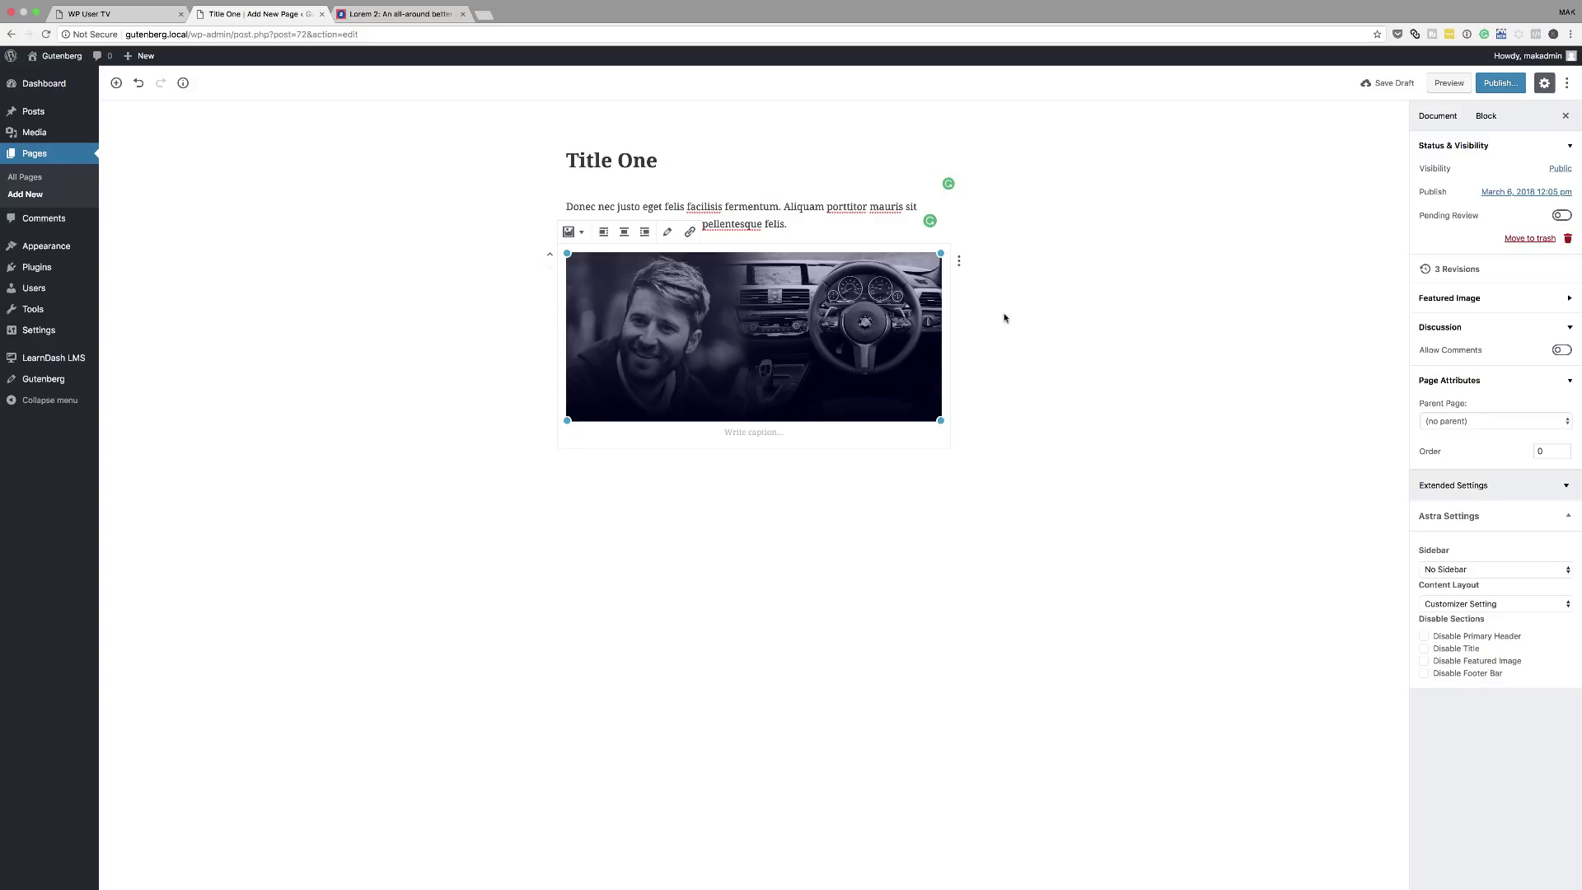
{"action": "left_click", "coordinate": [1065, 325]}
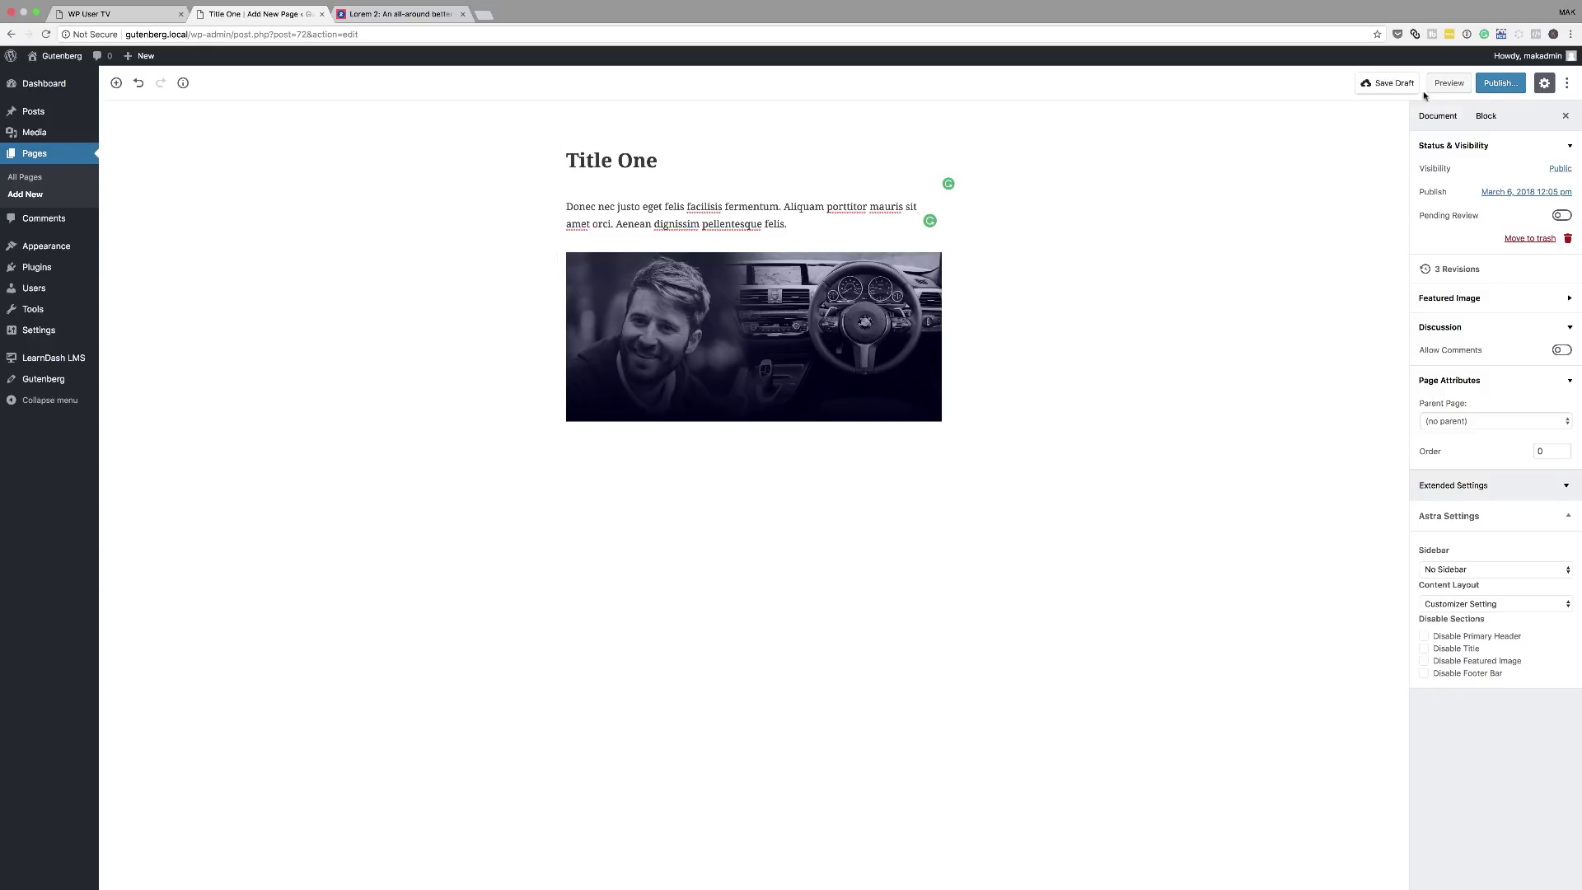
- Preview the page, copy the five Lorem 2 sample paragraphs, and return to the editor
{"action": "left_click", "coordinate": [1455, 84]}
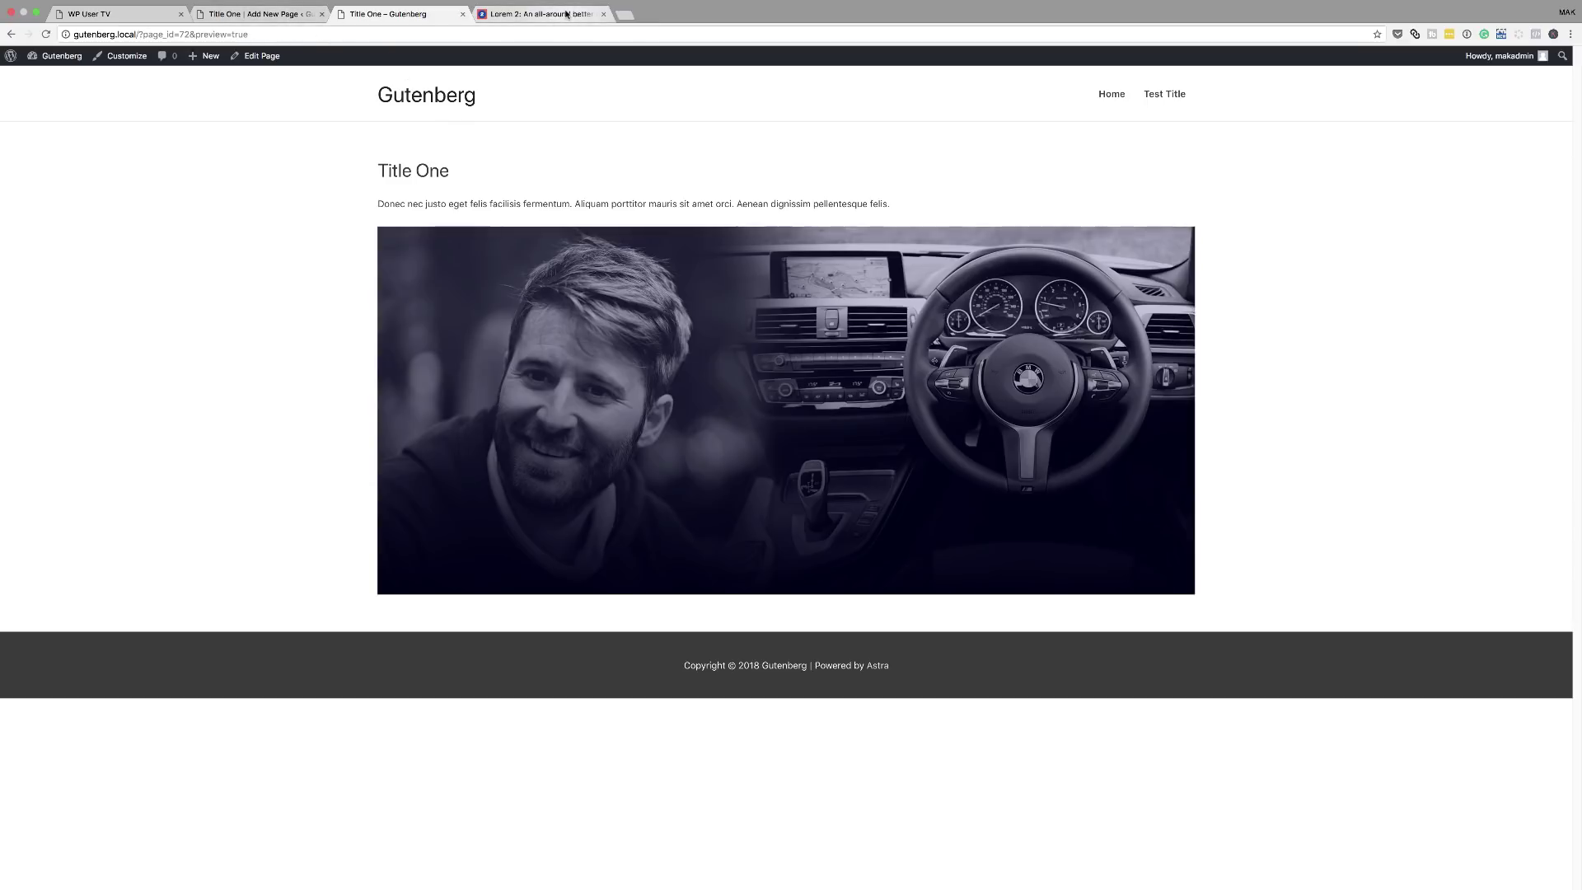
{"action": "left_click", "coordinate": [567, 16]}
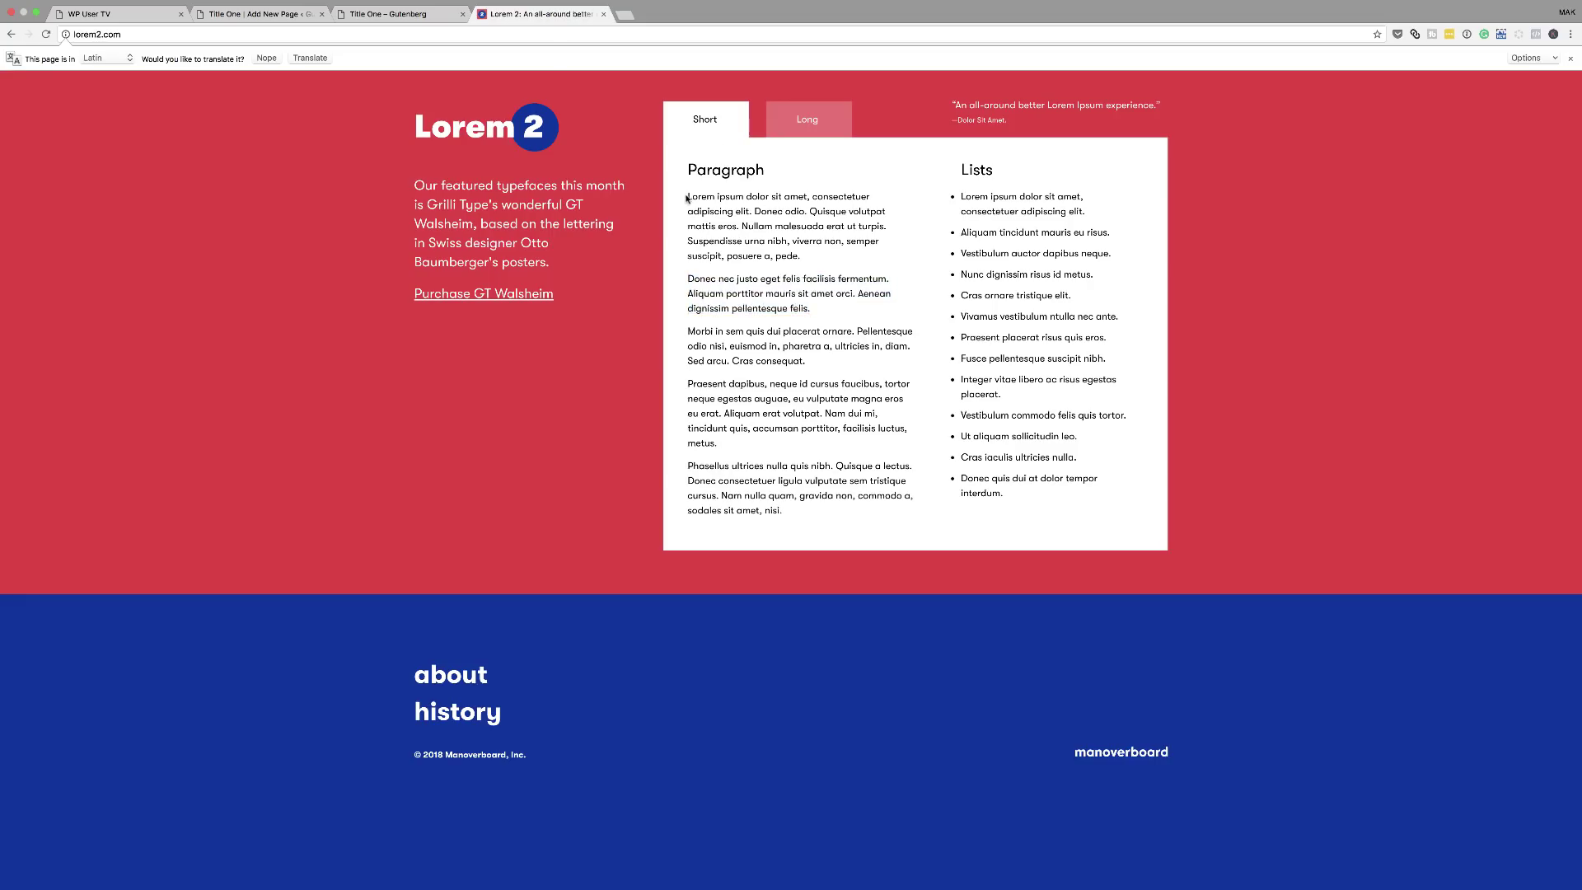
{"action": "left_click_drag", "start_coordinate": [686, 196], "coordinate": [839, 510]}
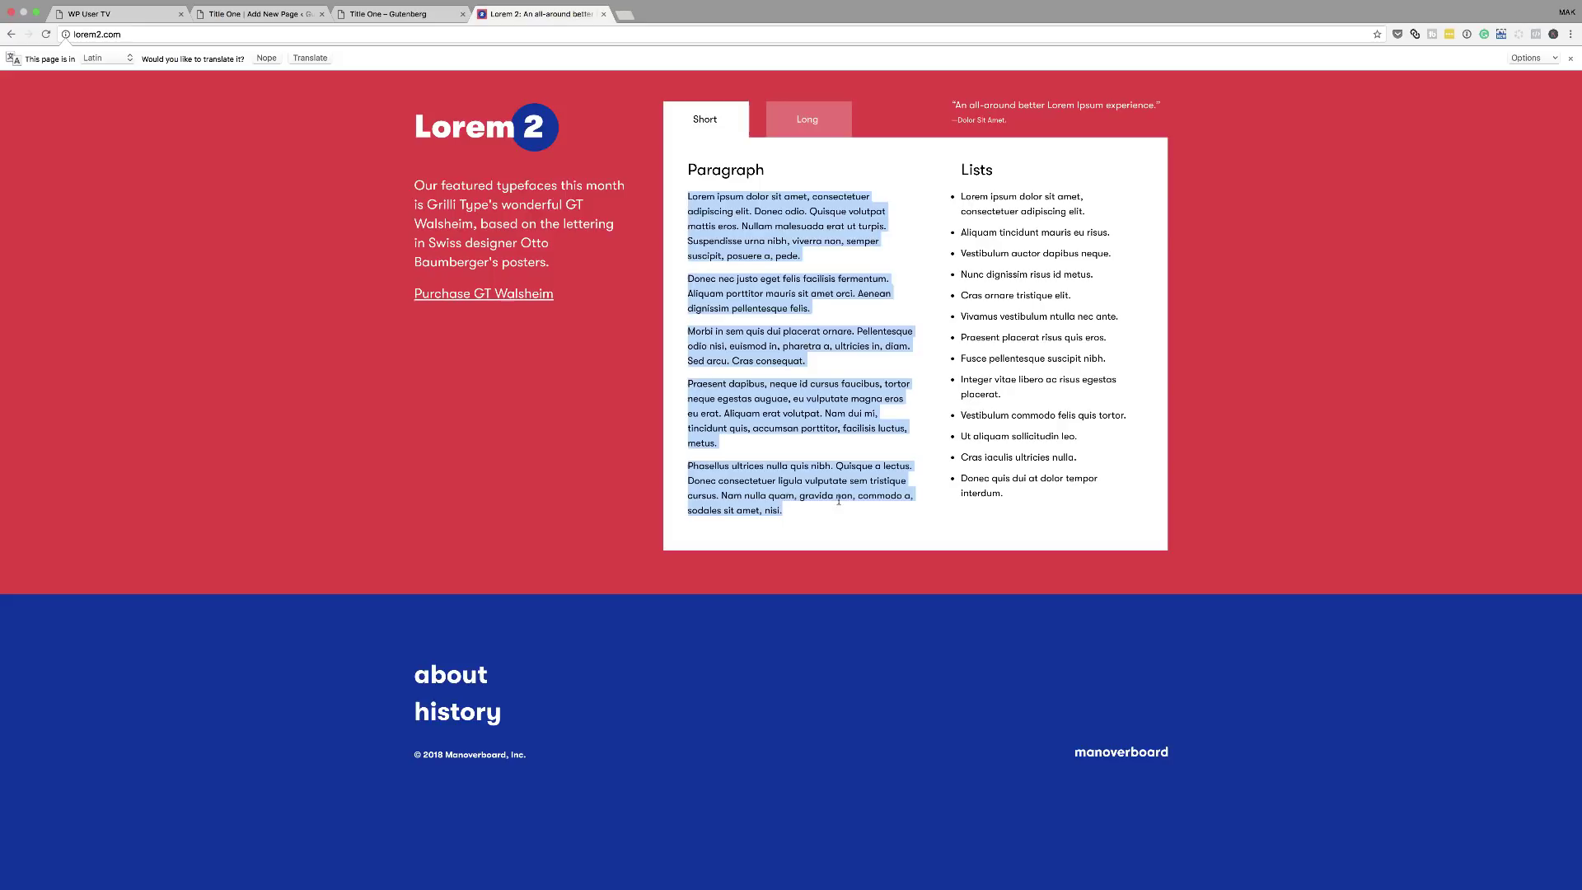
{"action": "left_click", "coordinate": [383, 16]}
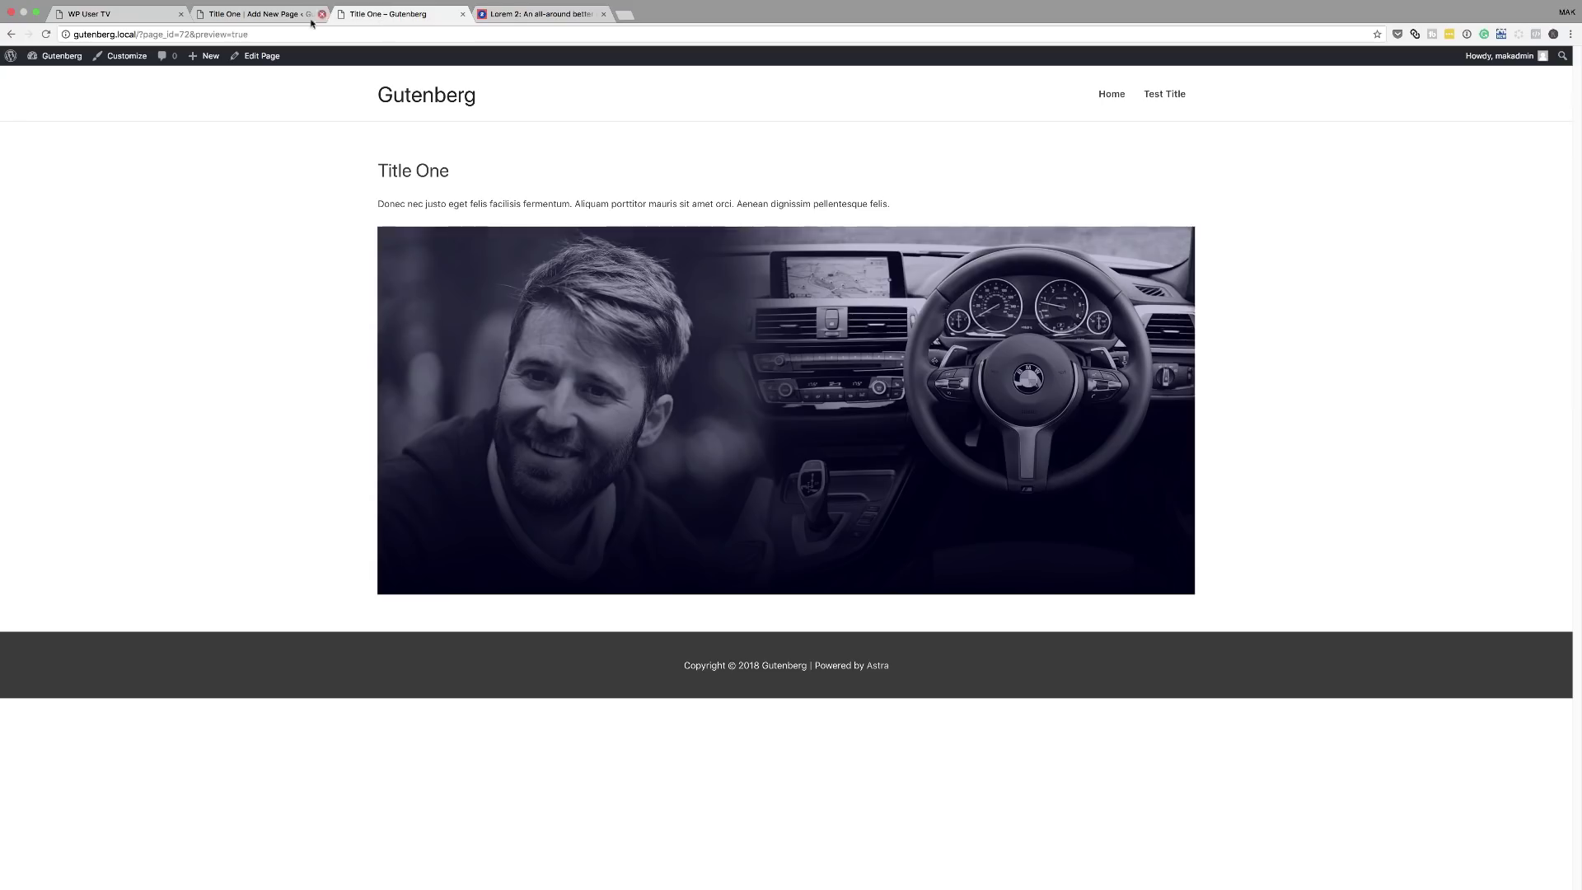
{"action": "left_click", "coordinate": [300, 20]}
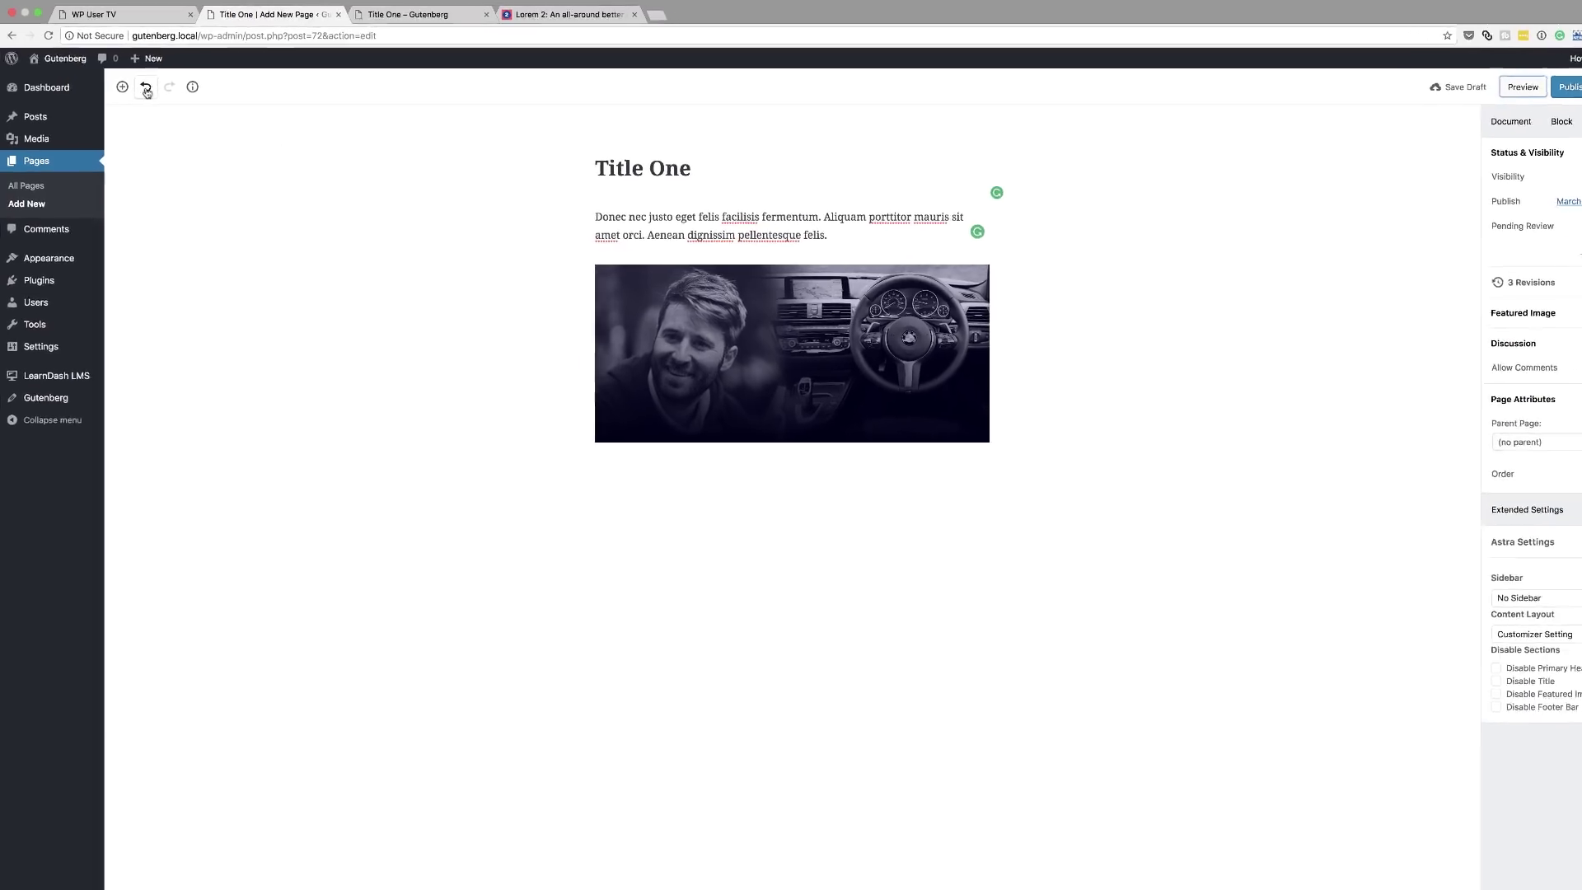
- Insert a Columns block below the car photo
{"action": "left_click", "coordinate": [124, 88]}
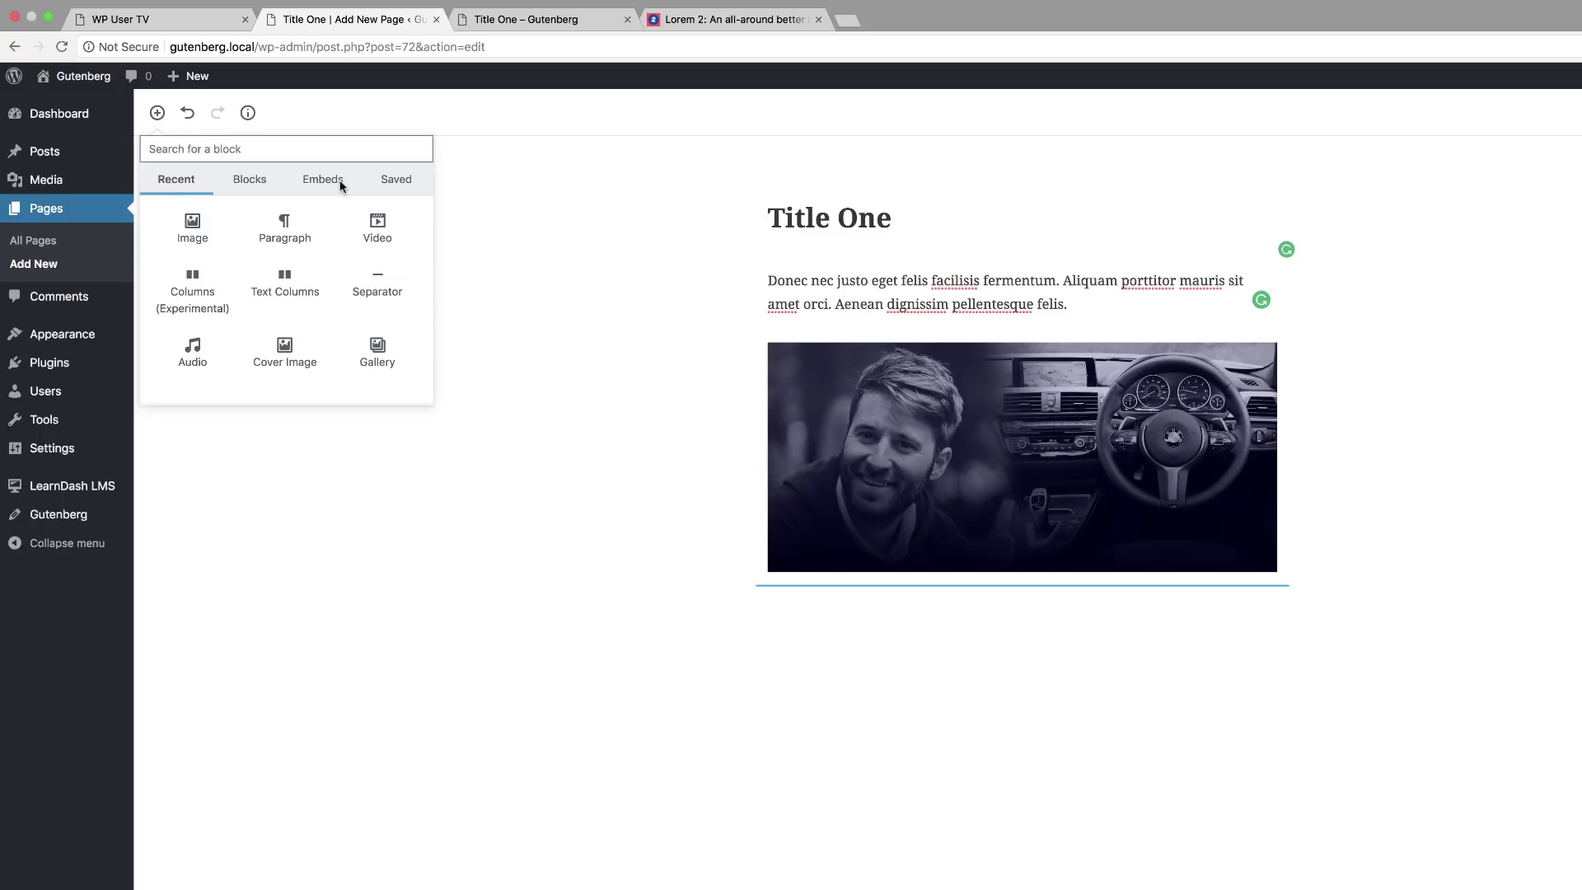
{"action": "left_click", "coordinate": [256, 179]}
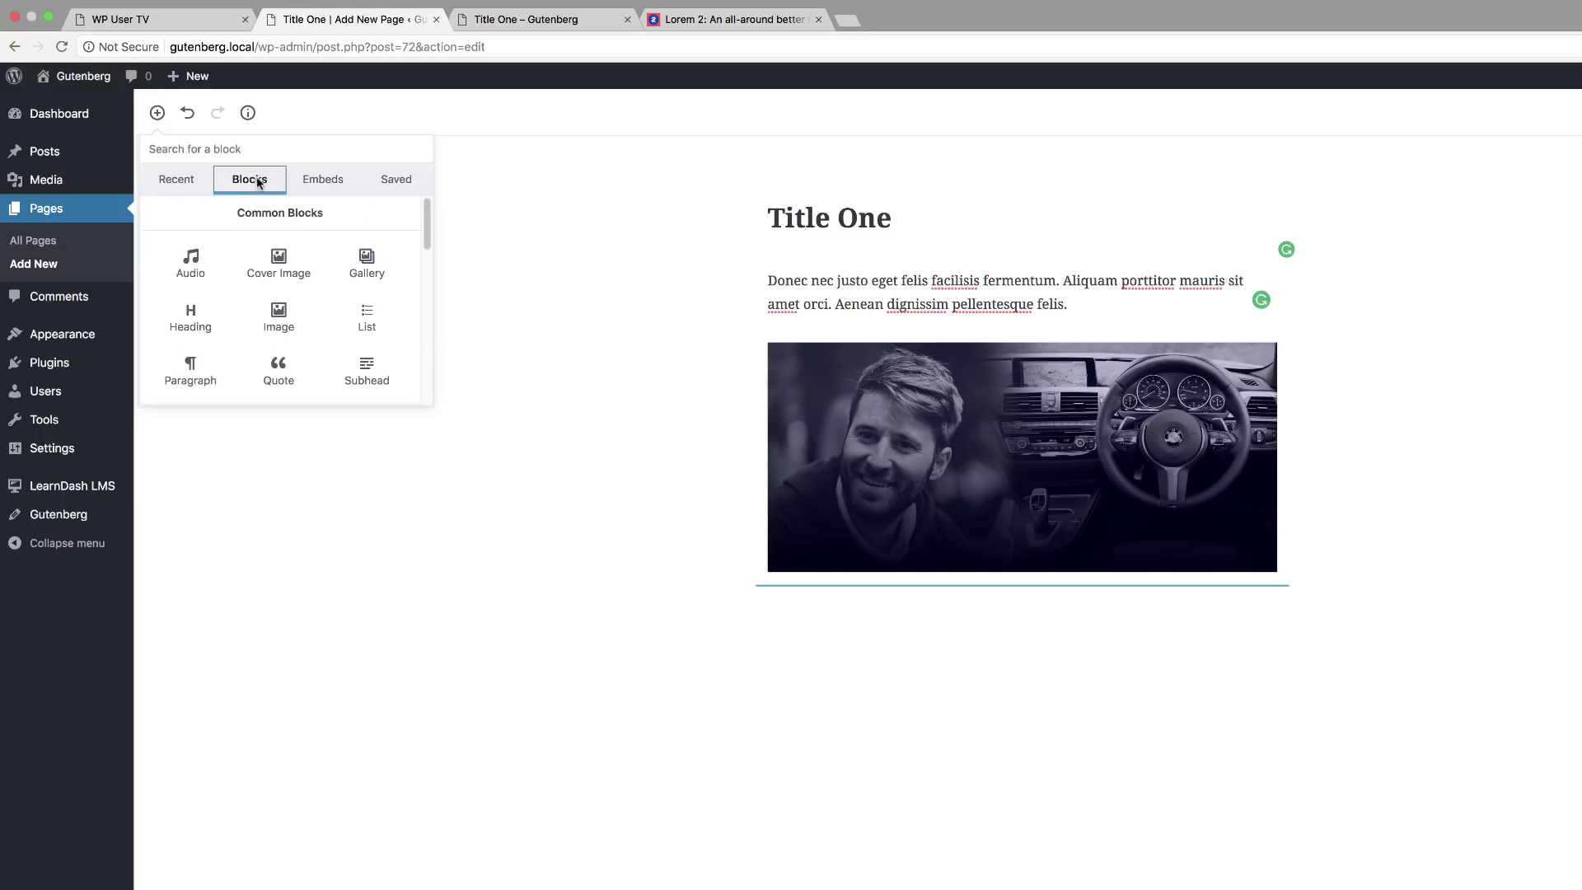
{"action": "scroll", "coordinate": [336, 320], "scroll_direction": "down", "scroll_amount": 2}
{"action": "scroll", "coordinate": [336, 320], "scroll_direction": "down", "scroll_amount": 5}
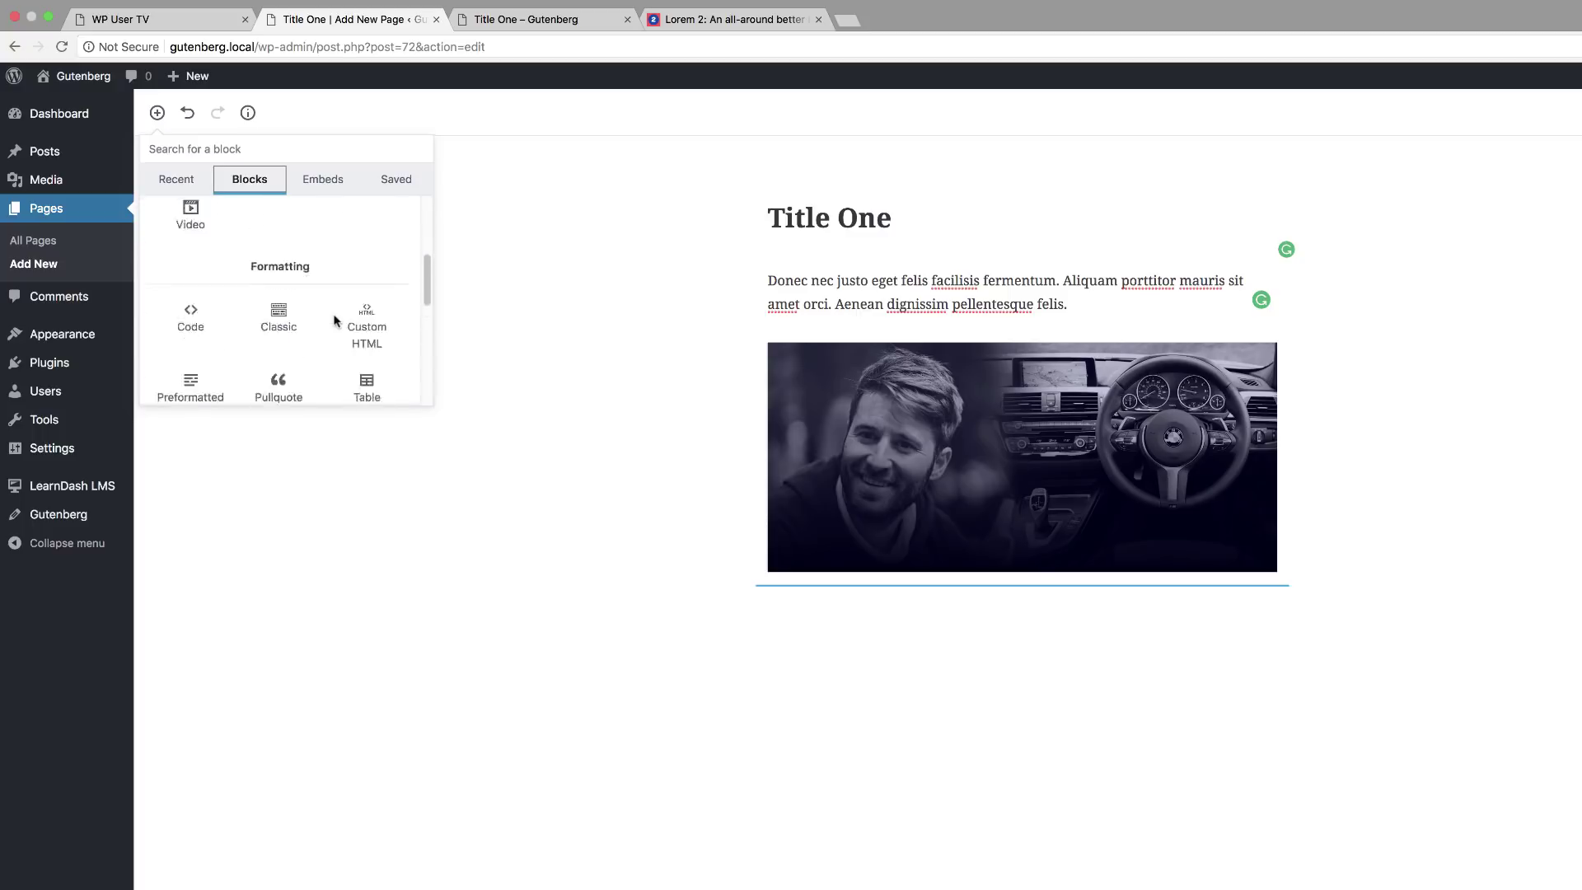
{"action": "scroll", "coordinate": [336, 319], "scroll_direction": "down", "scroll_amount": 5}
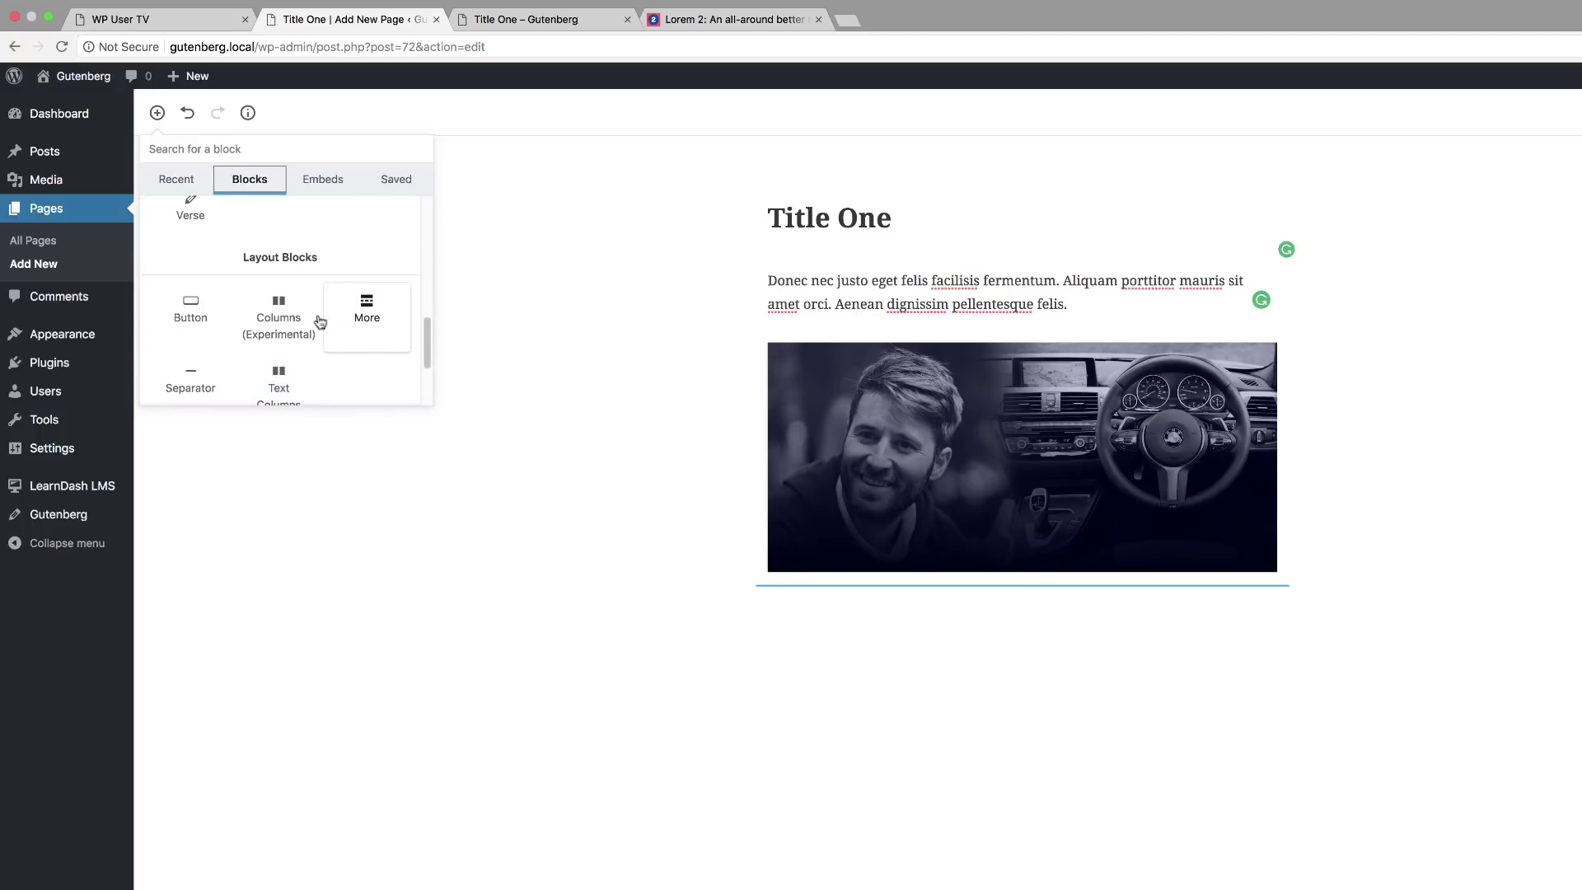
{"action": "left_click", "coordinate": [290, 322]}
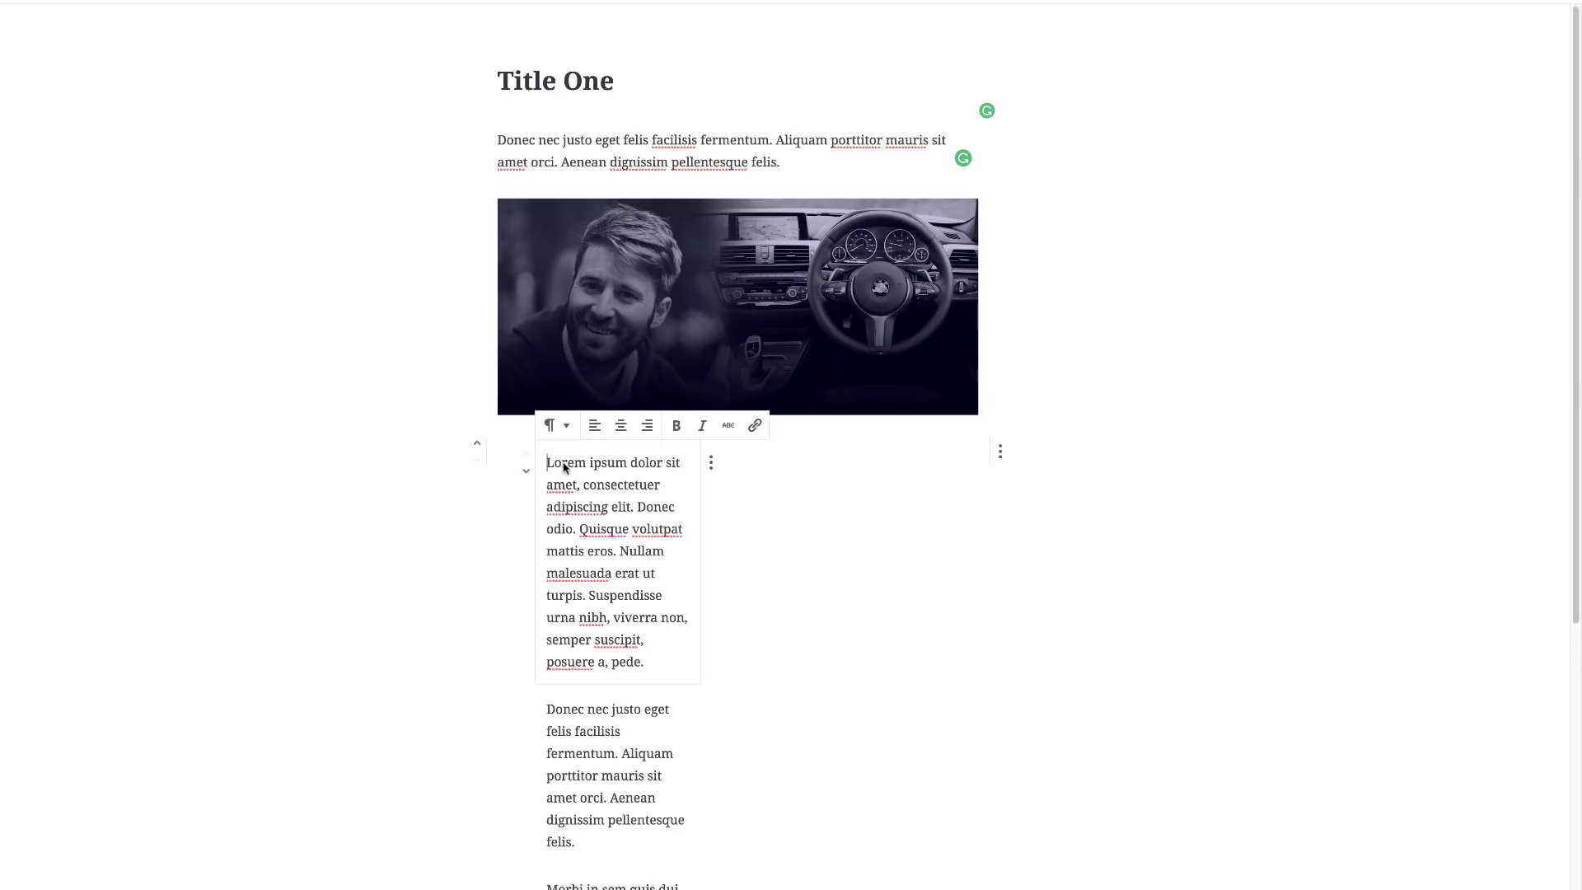
- Paste the five Lorem ipsum paragraphs into the empty right column
{"action": "left_click", "coordinate": [821, 464]}
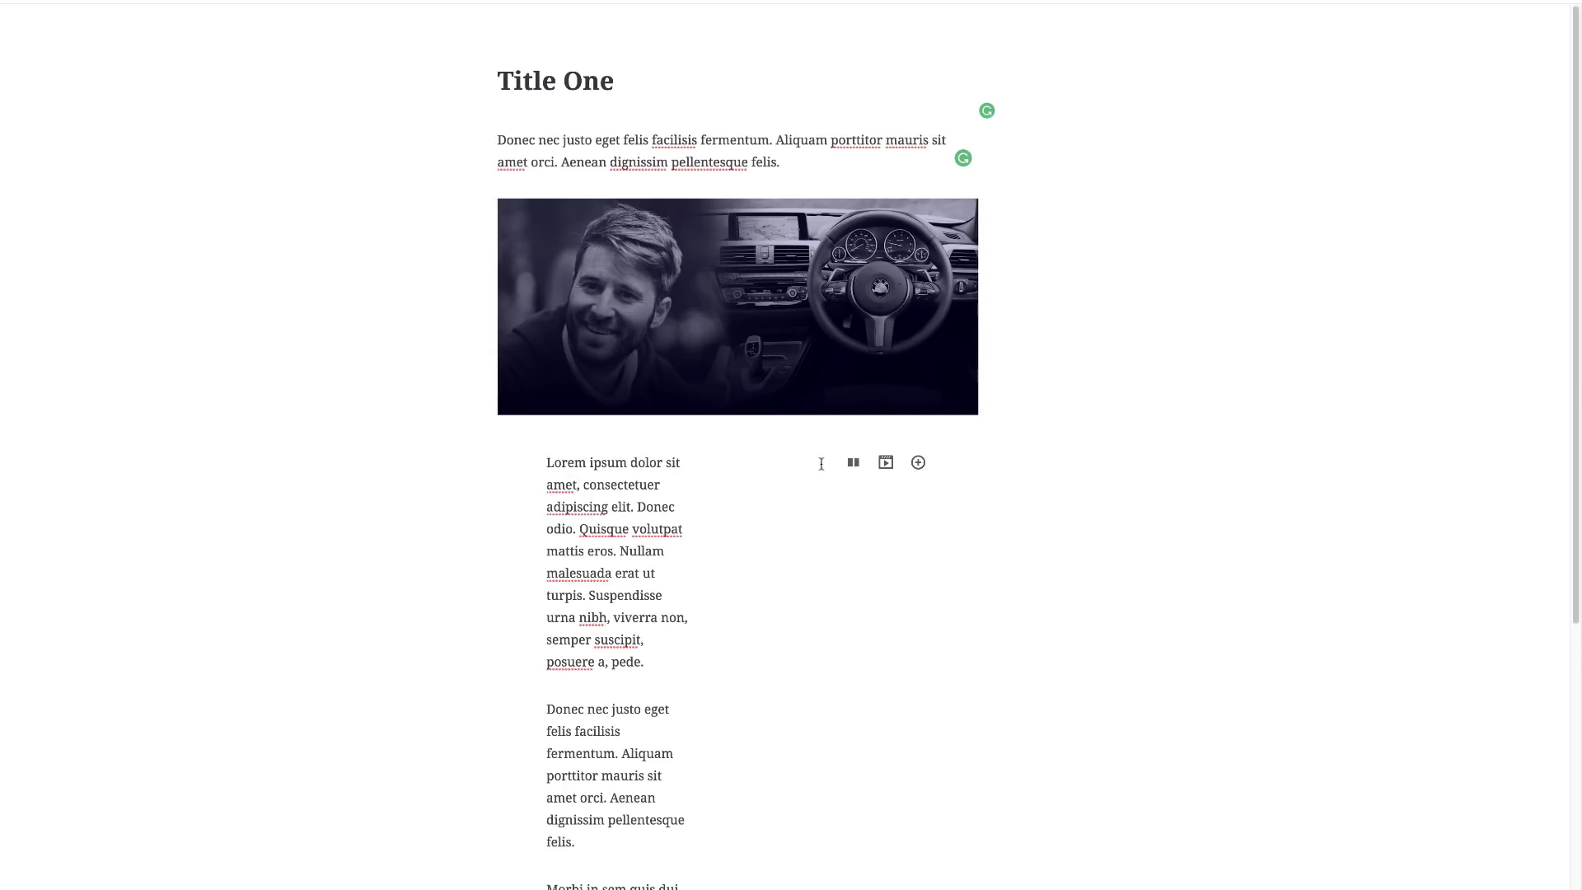
{"action": "key", "text": "ctrl+v"}
{"action": "scroll", "coordinate": [1007, 586], "scroll_direction": "down", "scroll_amount": 3}
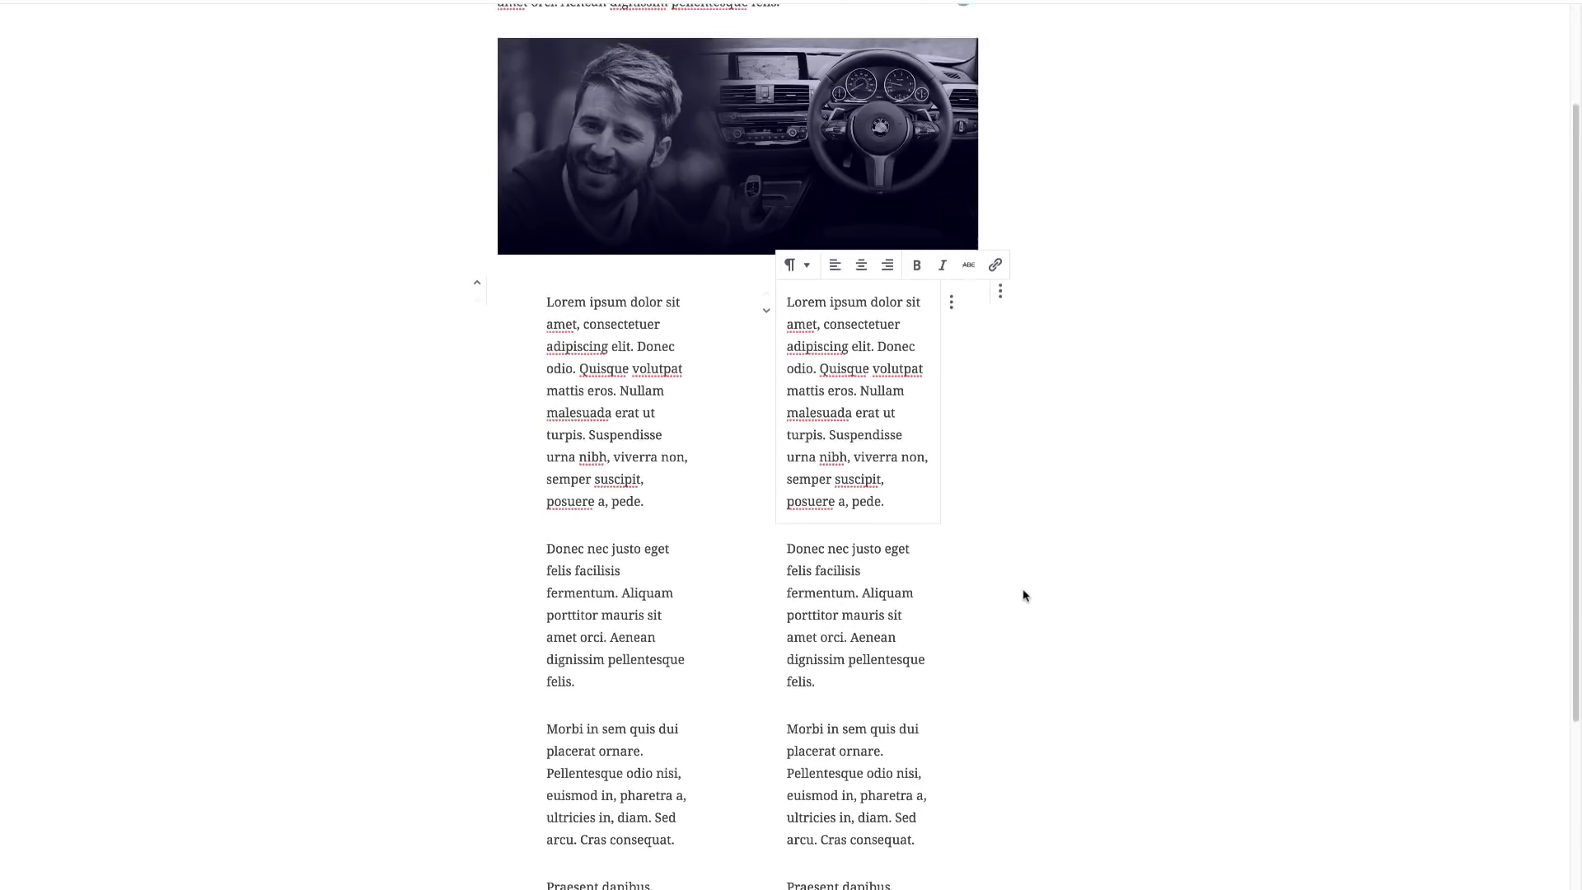
{"action": "scroll", "coordinate": [1026, 595], "scroll_direction": "down", "scroll_amount": 5}
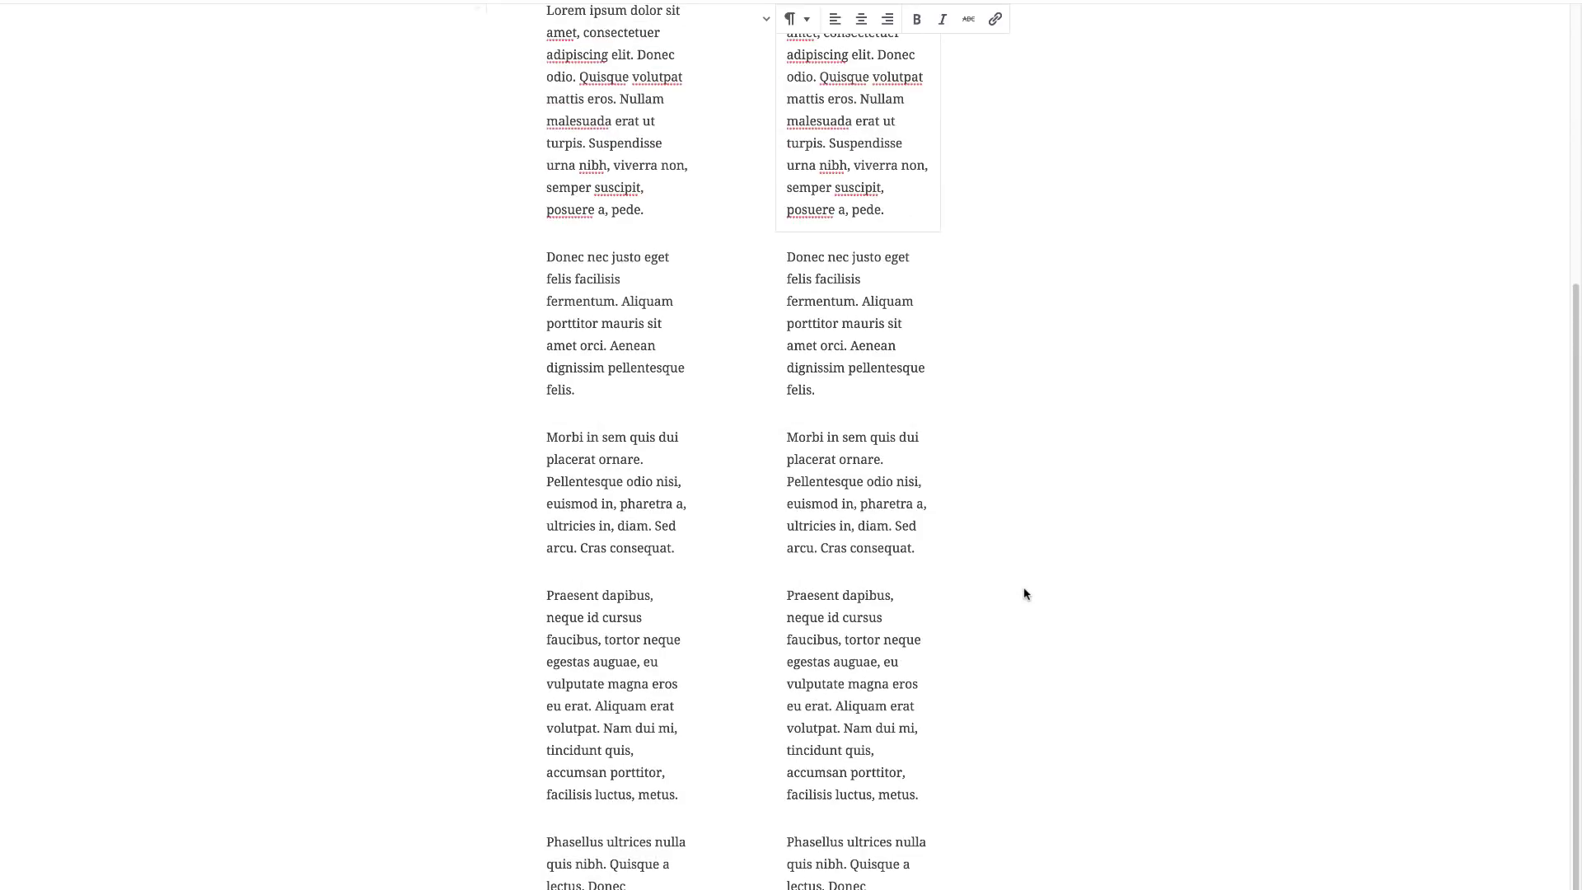
{"action": "scroll", "coordinate": [1026, 595], "scroll_direction": "up", "scroll_amount": 8}
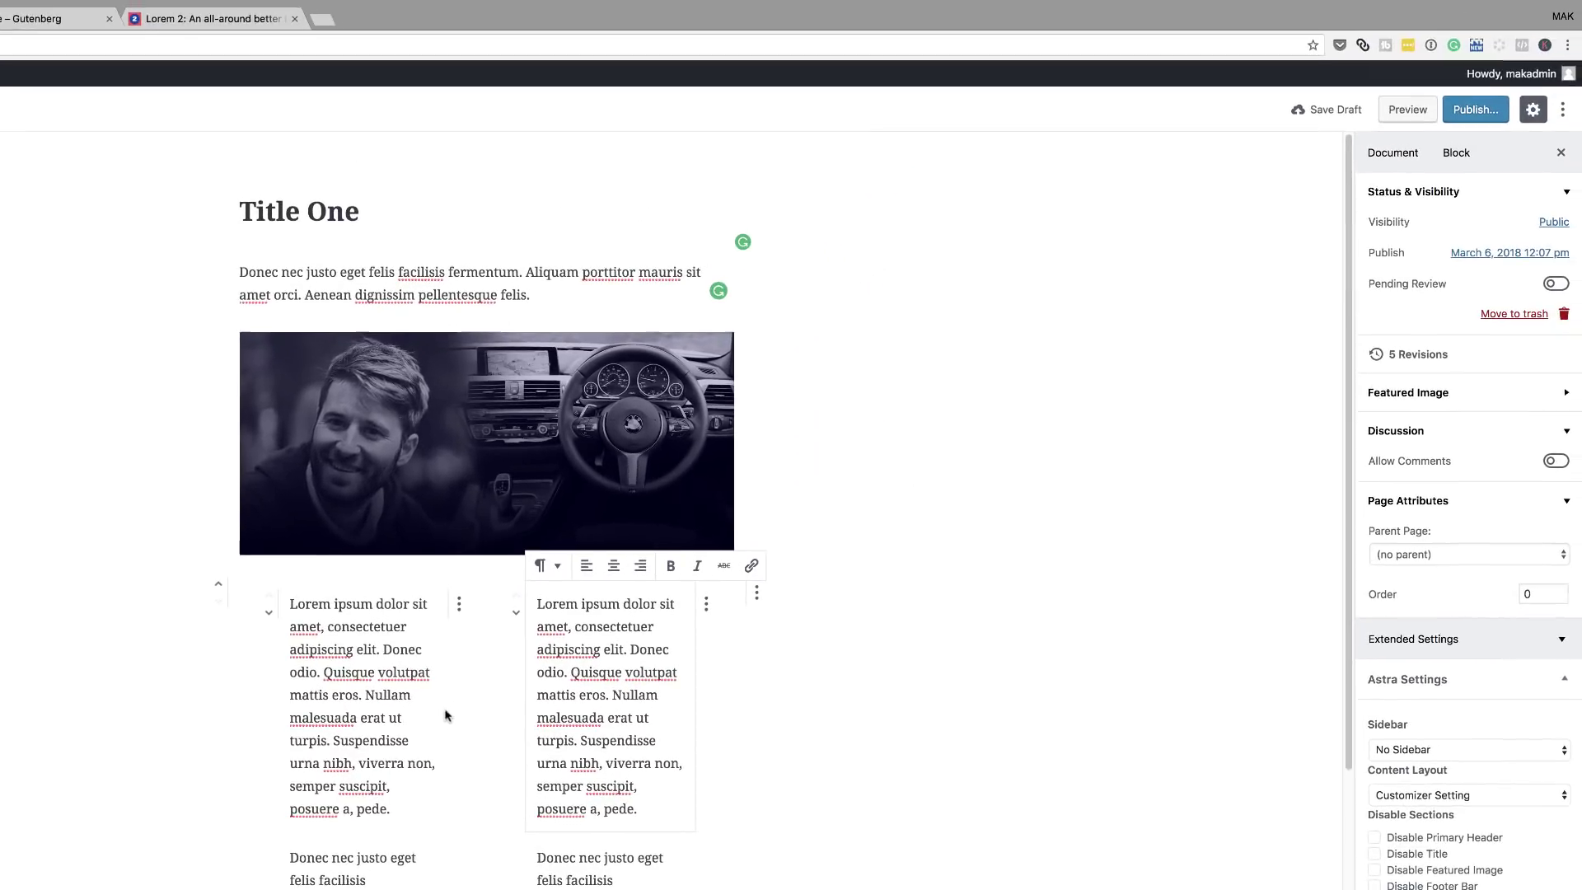
{"action": "left_click", "coordinate": [1411, 107]}
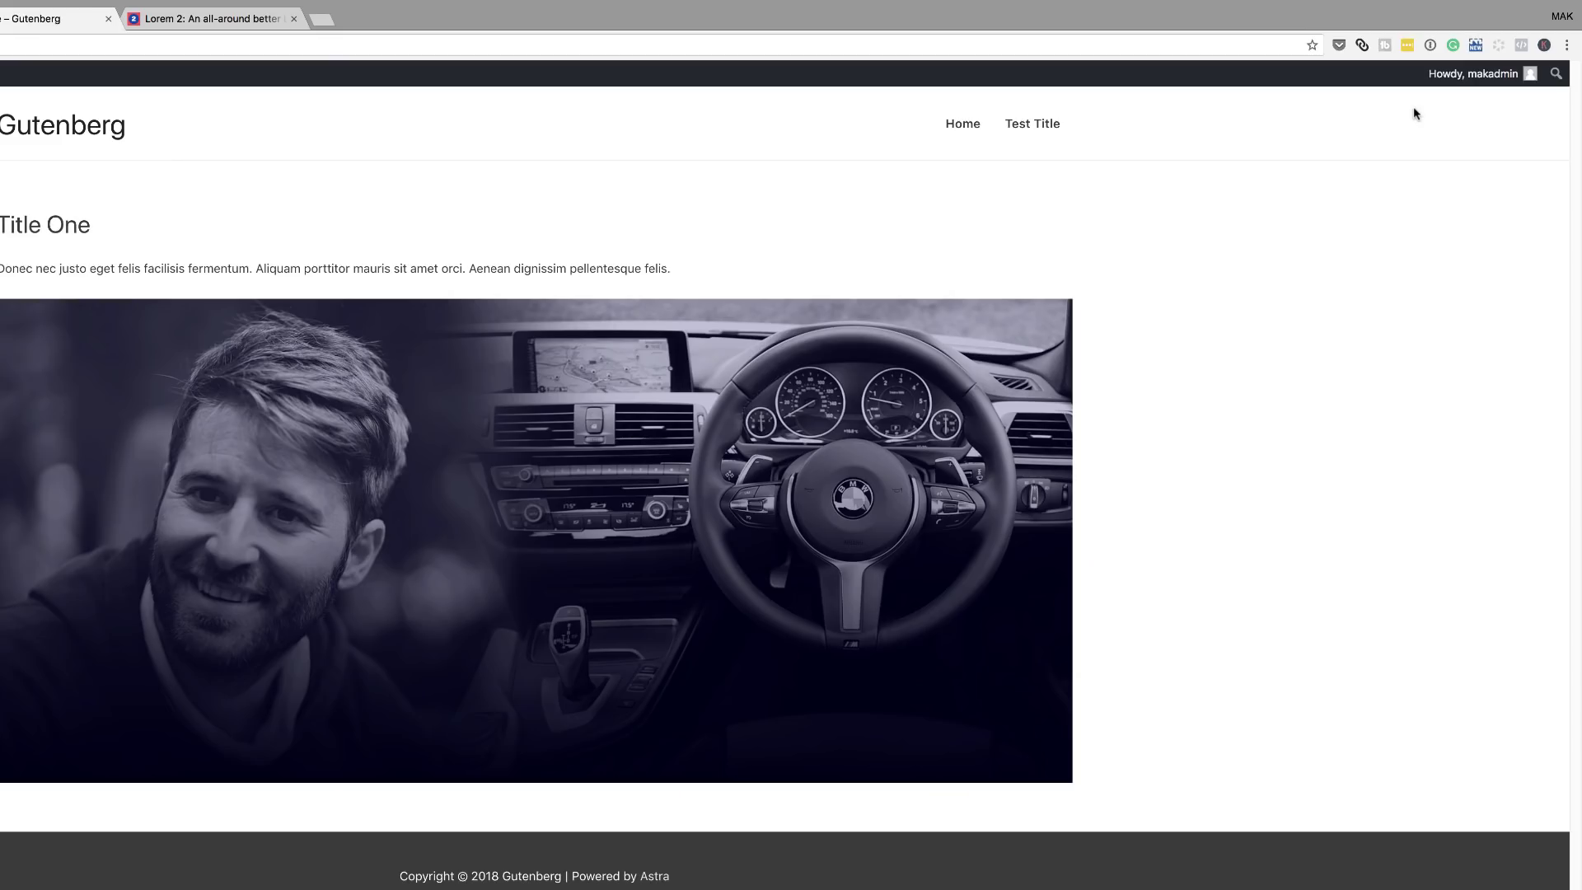
{"action": "scroll", "coordinate": [1381, 502], "scroll_direction": "down", "scroll_amount": 2}
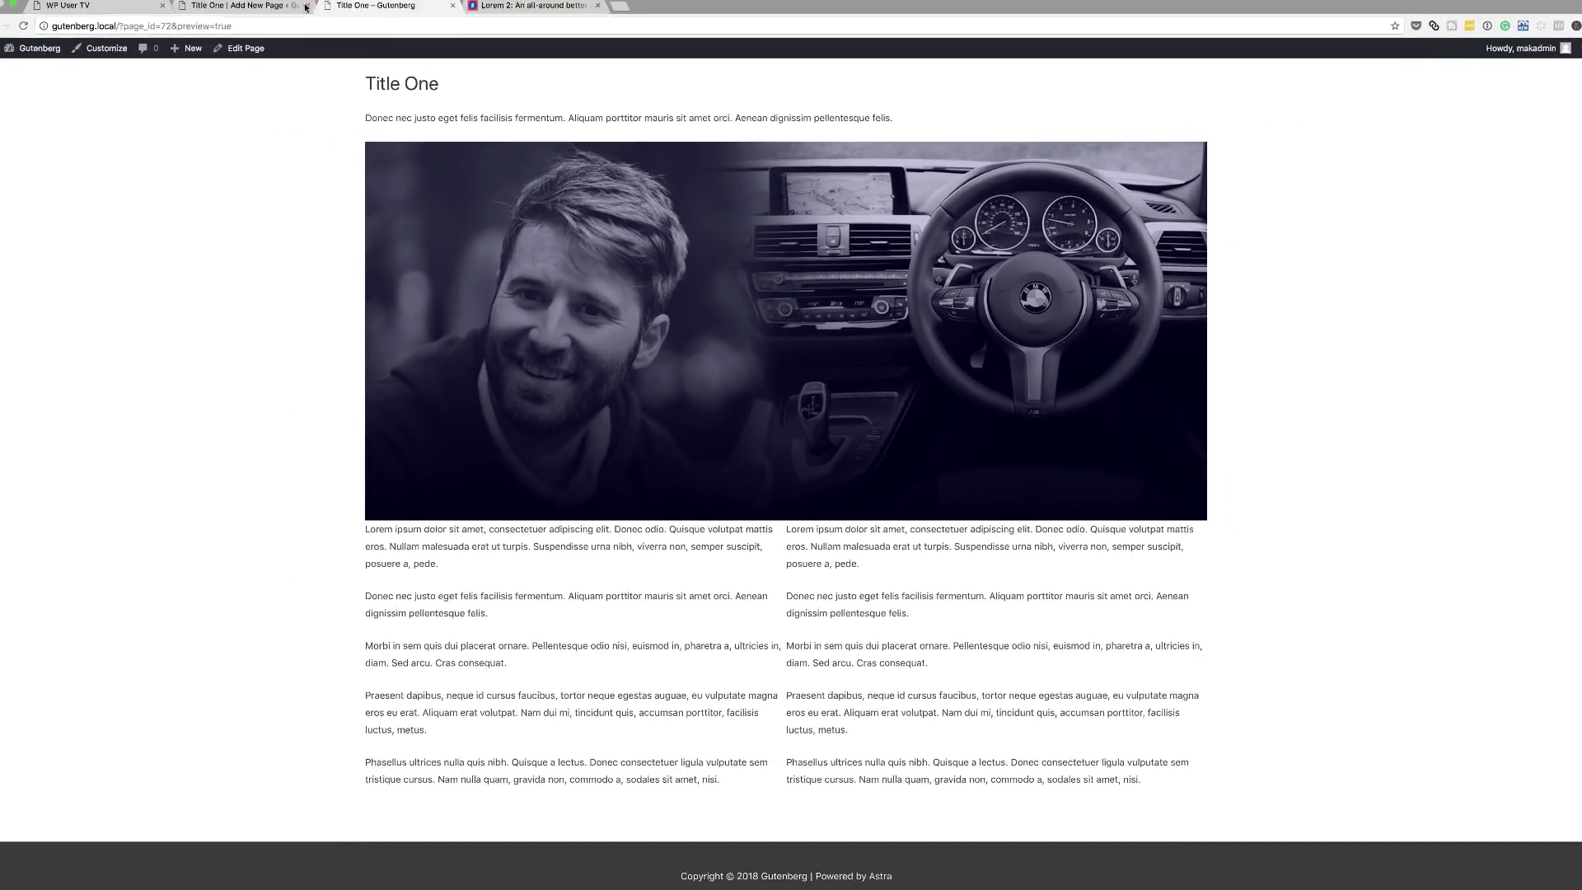
{"action": "left_click", "coordinate": [298, 6]}
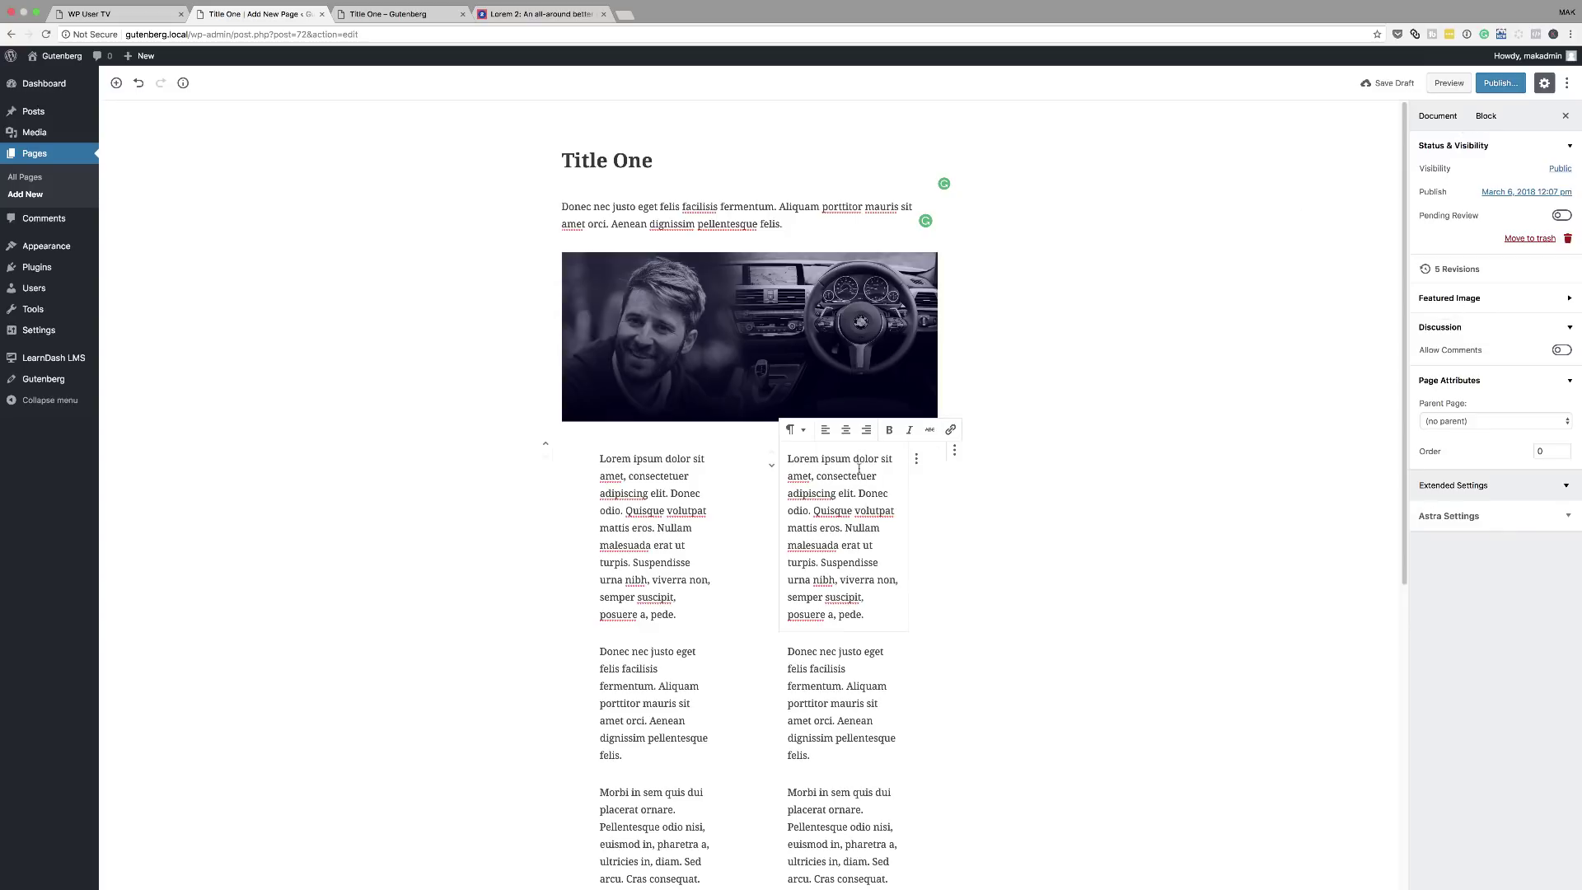
- Glance at the front-end preview, then return to the editor and open the block inserter
{"action": "left_click", "coordinate": [1022, 475]}
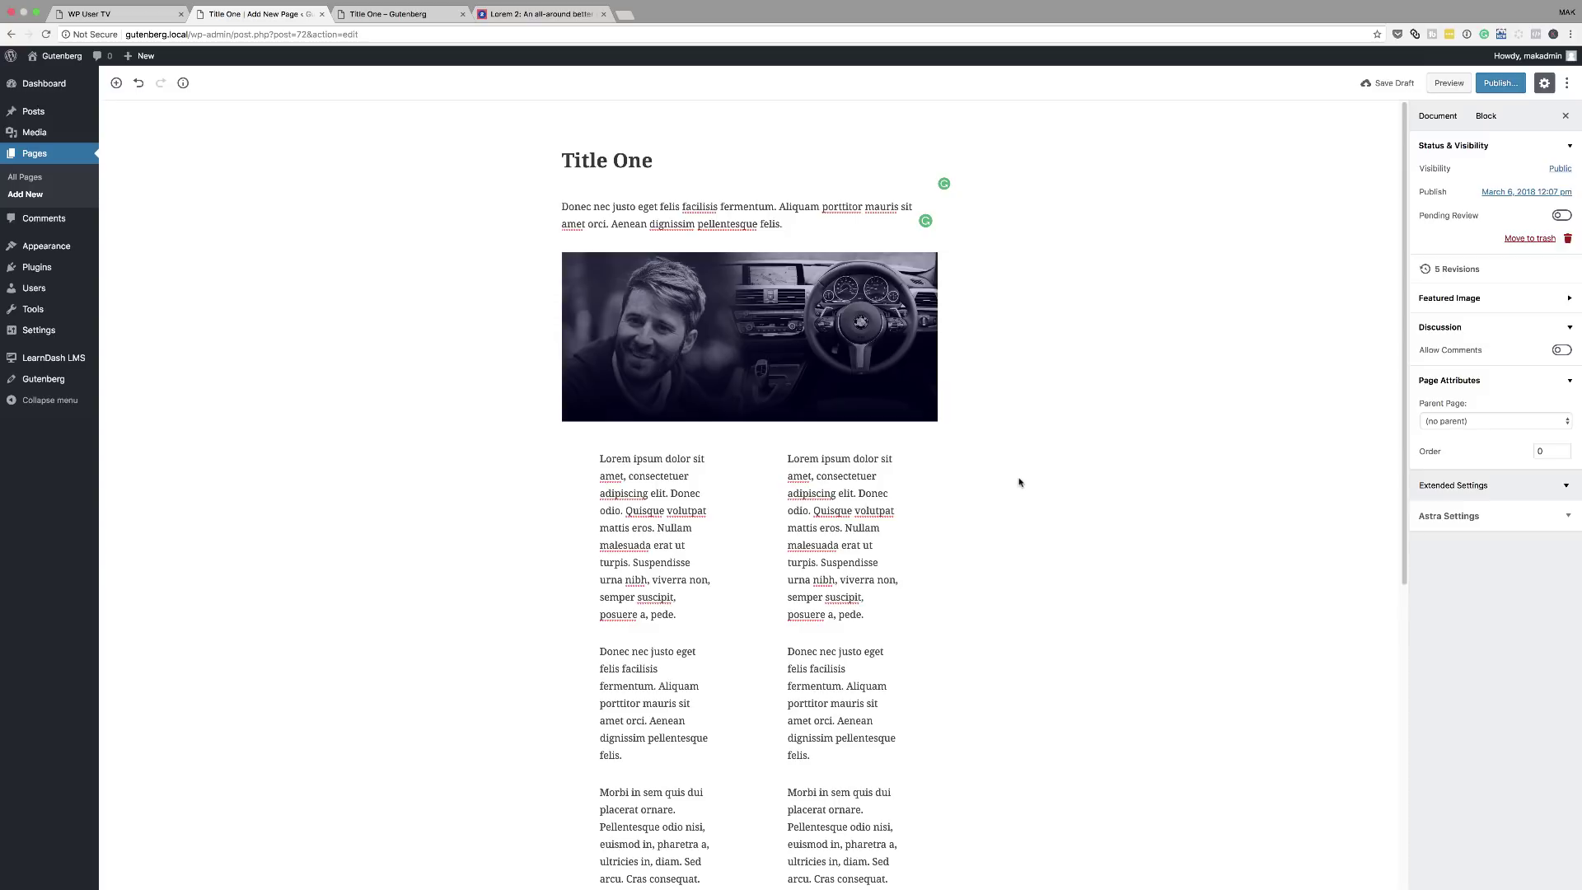
{"action": "left_click", "coordinate": [389, 14]}
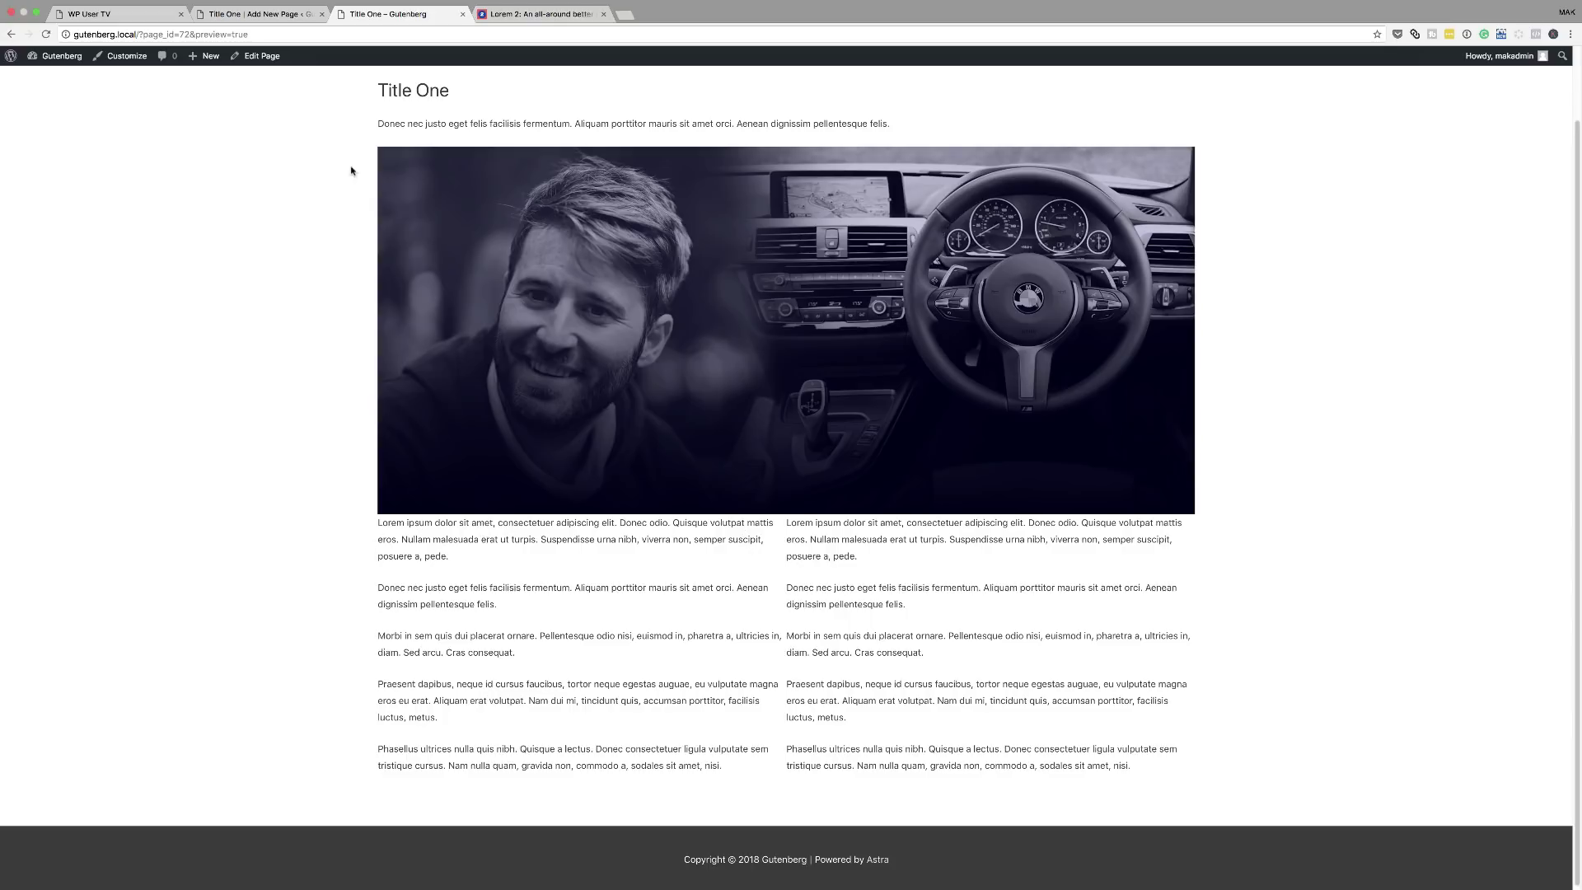
{"action": "left_click", "coordinate": [297, 16]}
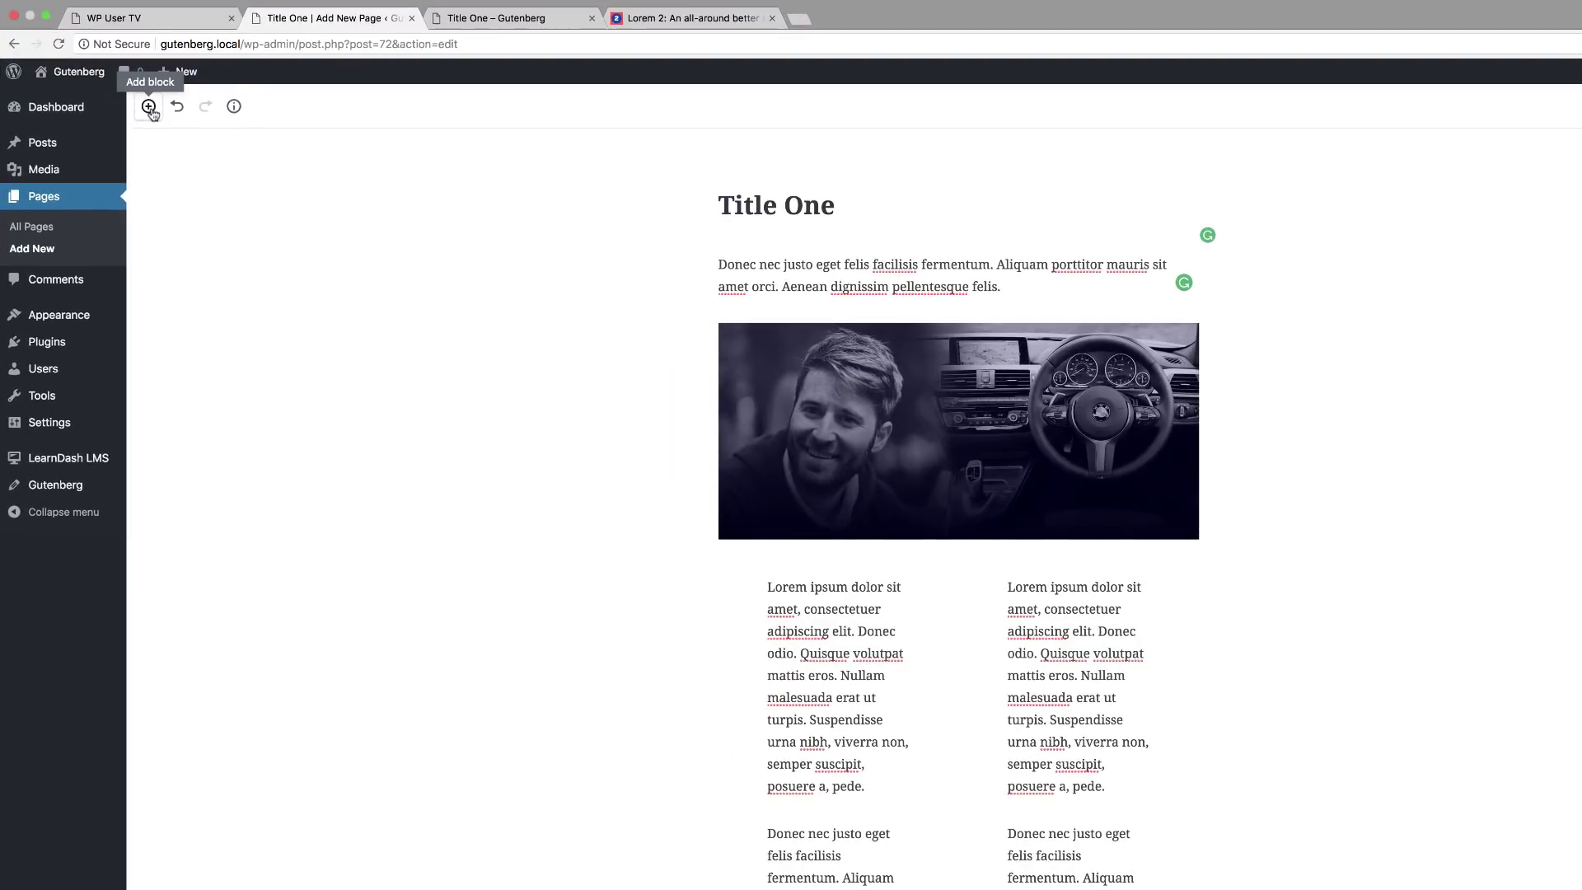
{"action": "left_click", "coordinate": [149, 108]}
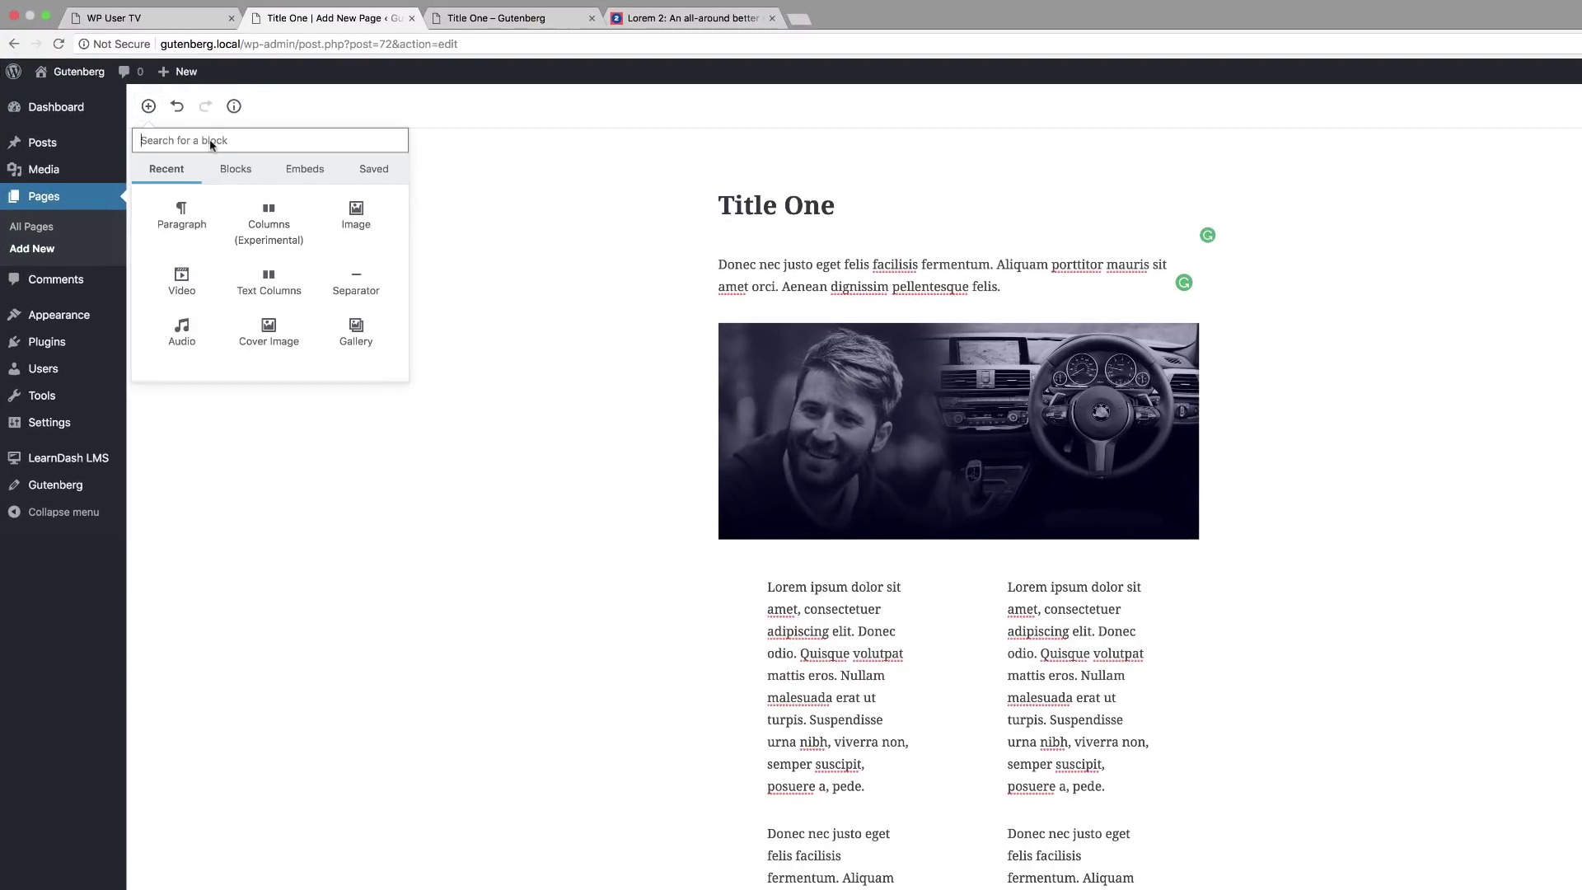
- Insert a Separator block via a 'div' search and move it above the columns
{"action": "type", "text": "div"}
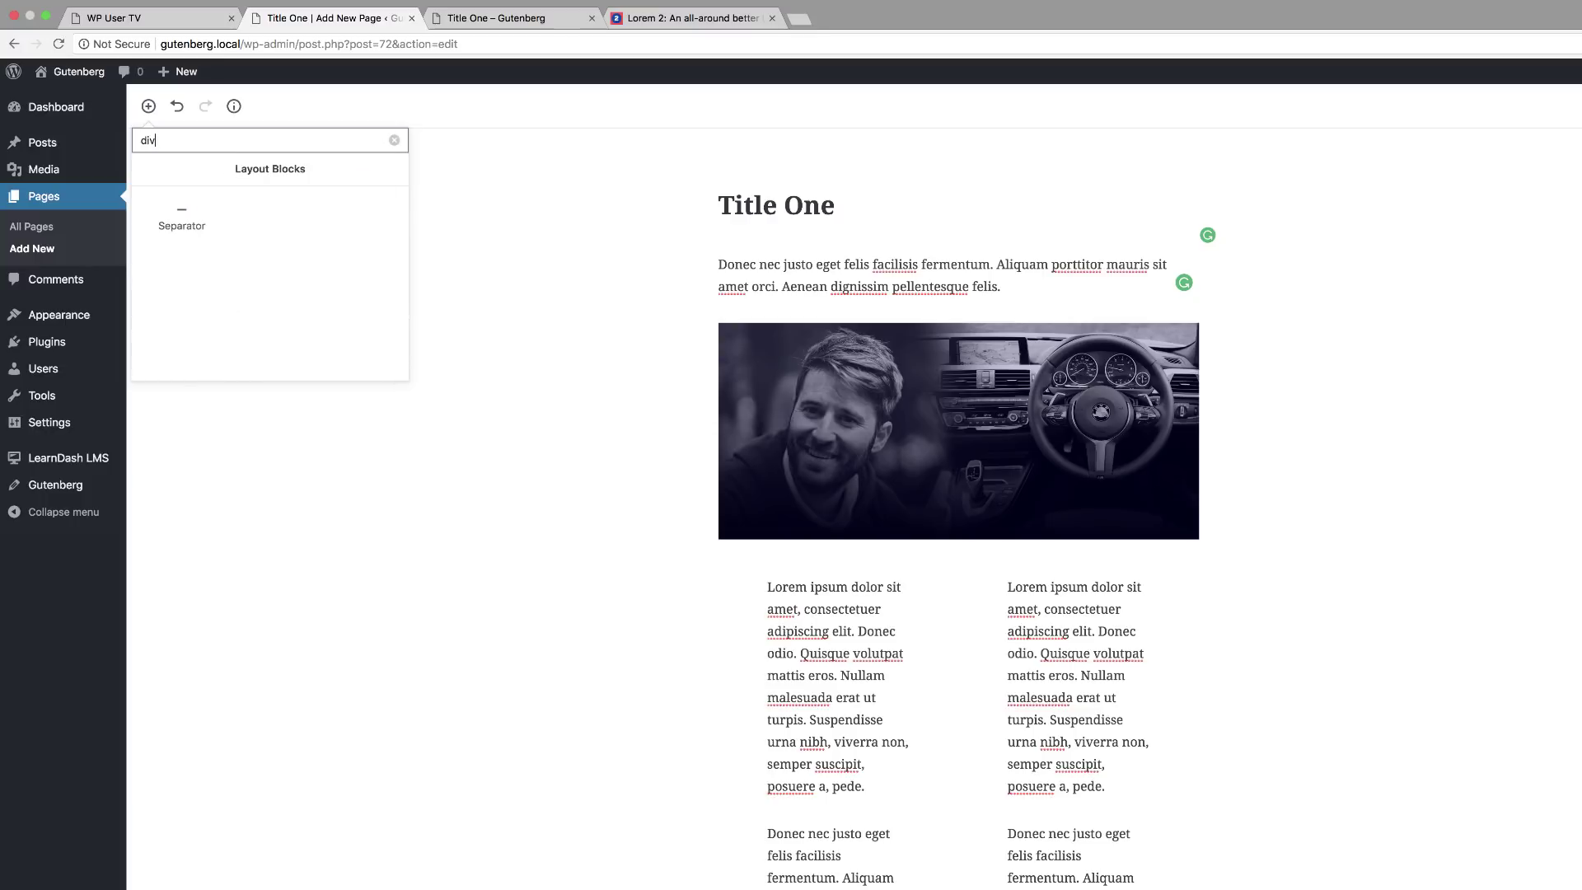
{"action": "left_click", "coordinate": [195, 223]}
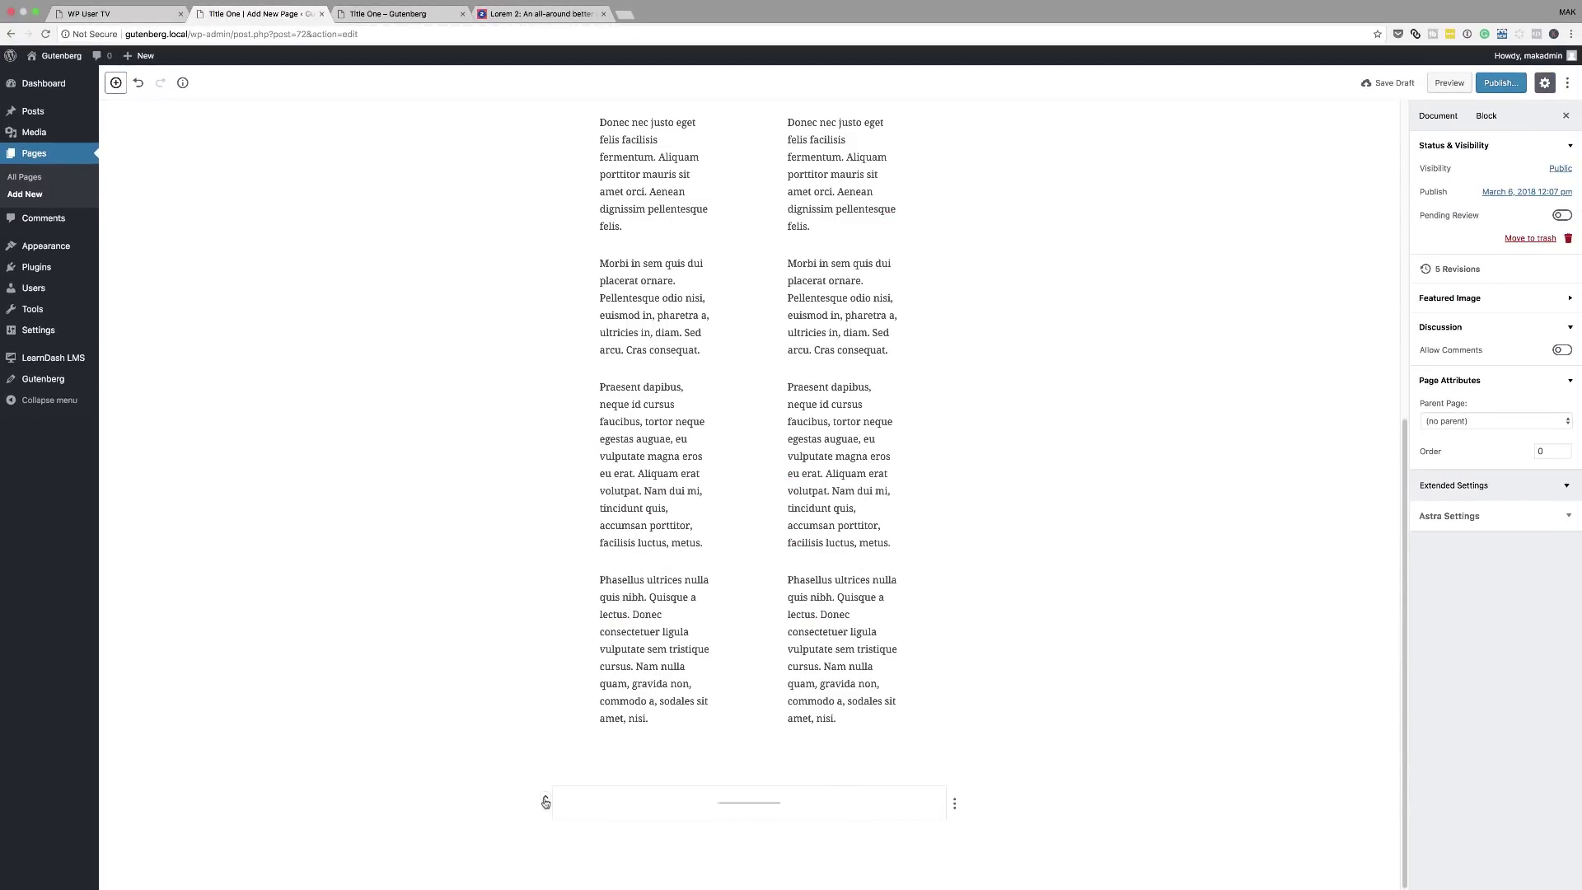
{"action": "left_click", "coordinate": [545, 799]}
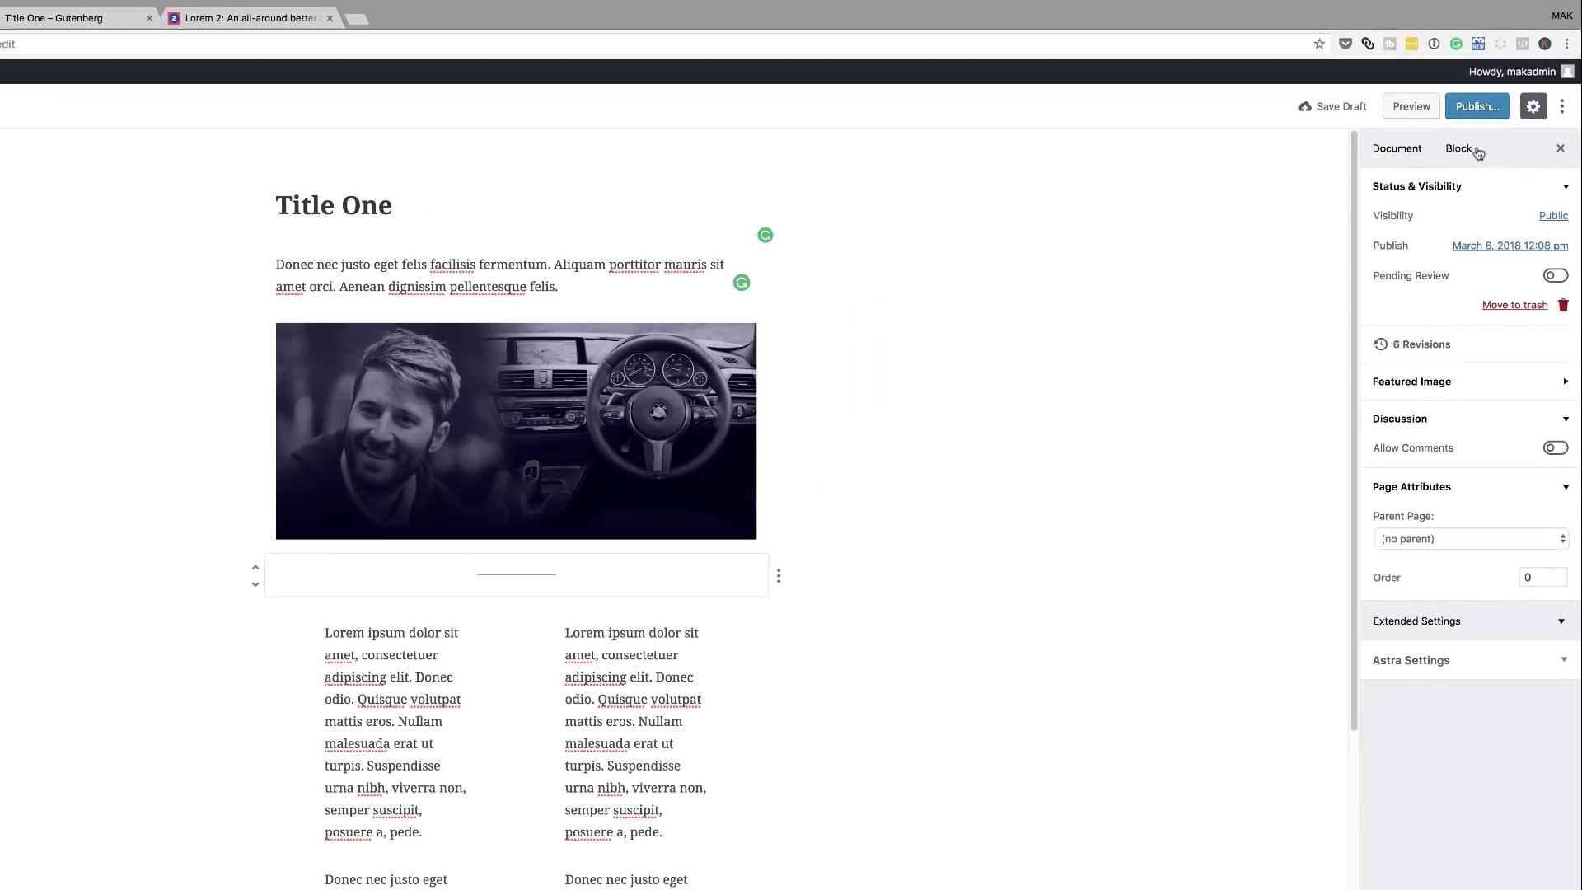
{"action": "left_click", "coordinate": [1475, 151]}
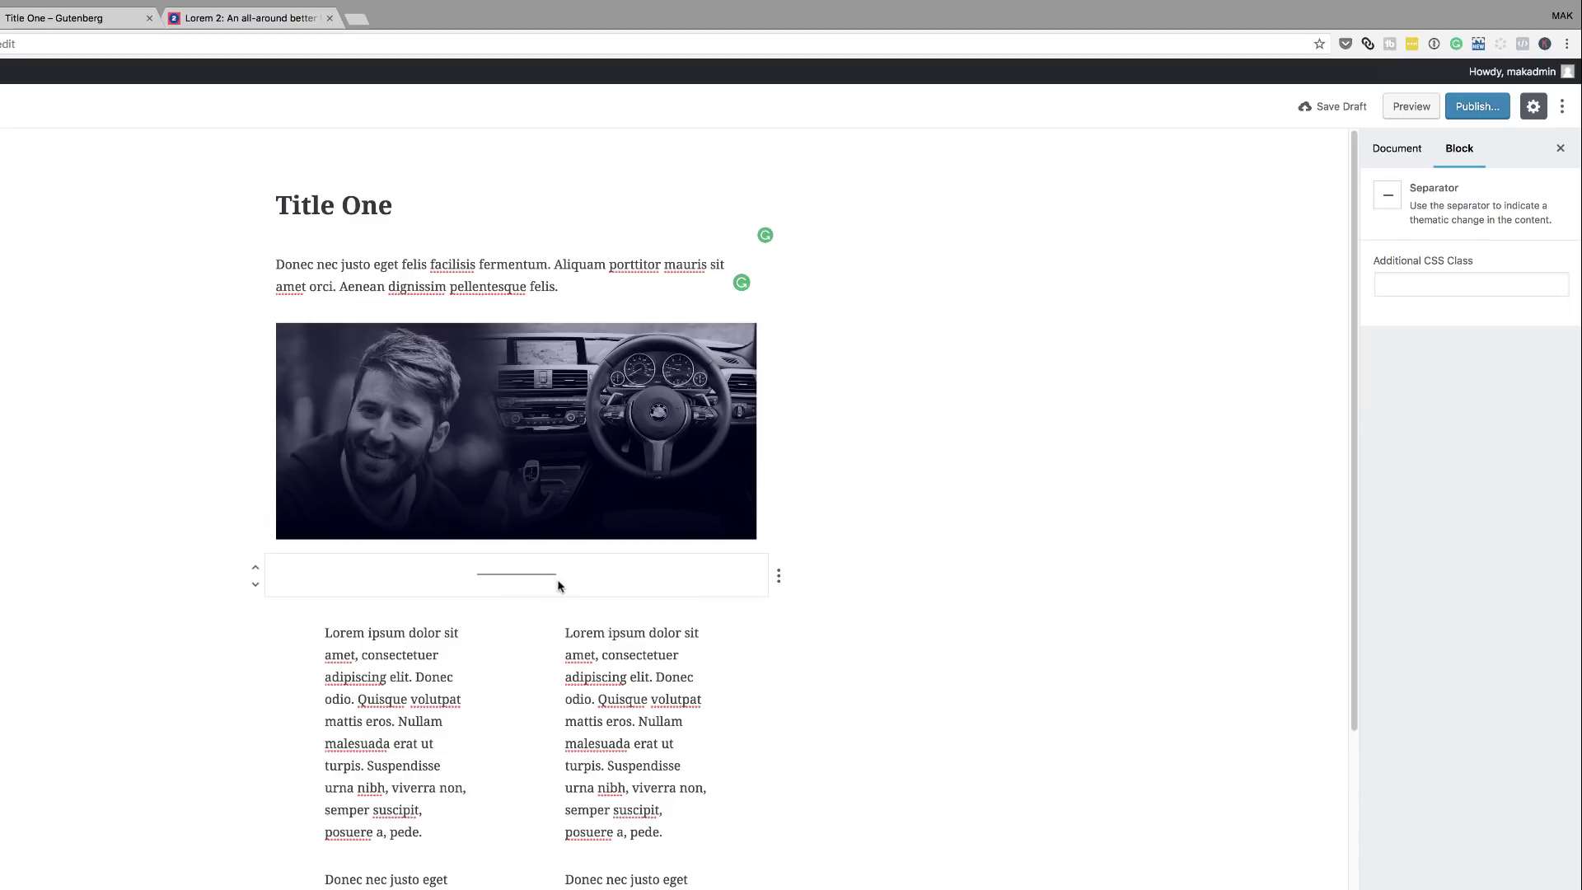
- Preview the page to confirm the separator under the car photo, then return to the editor
{"action": "left_click", "coordinate": [1412, 107]}
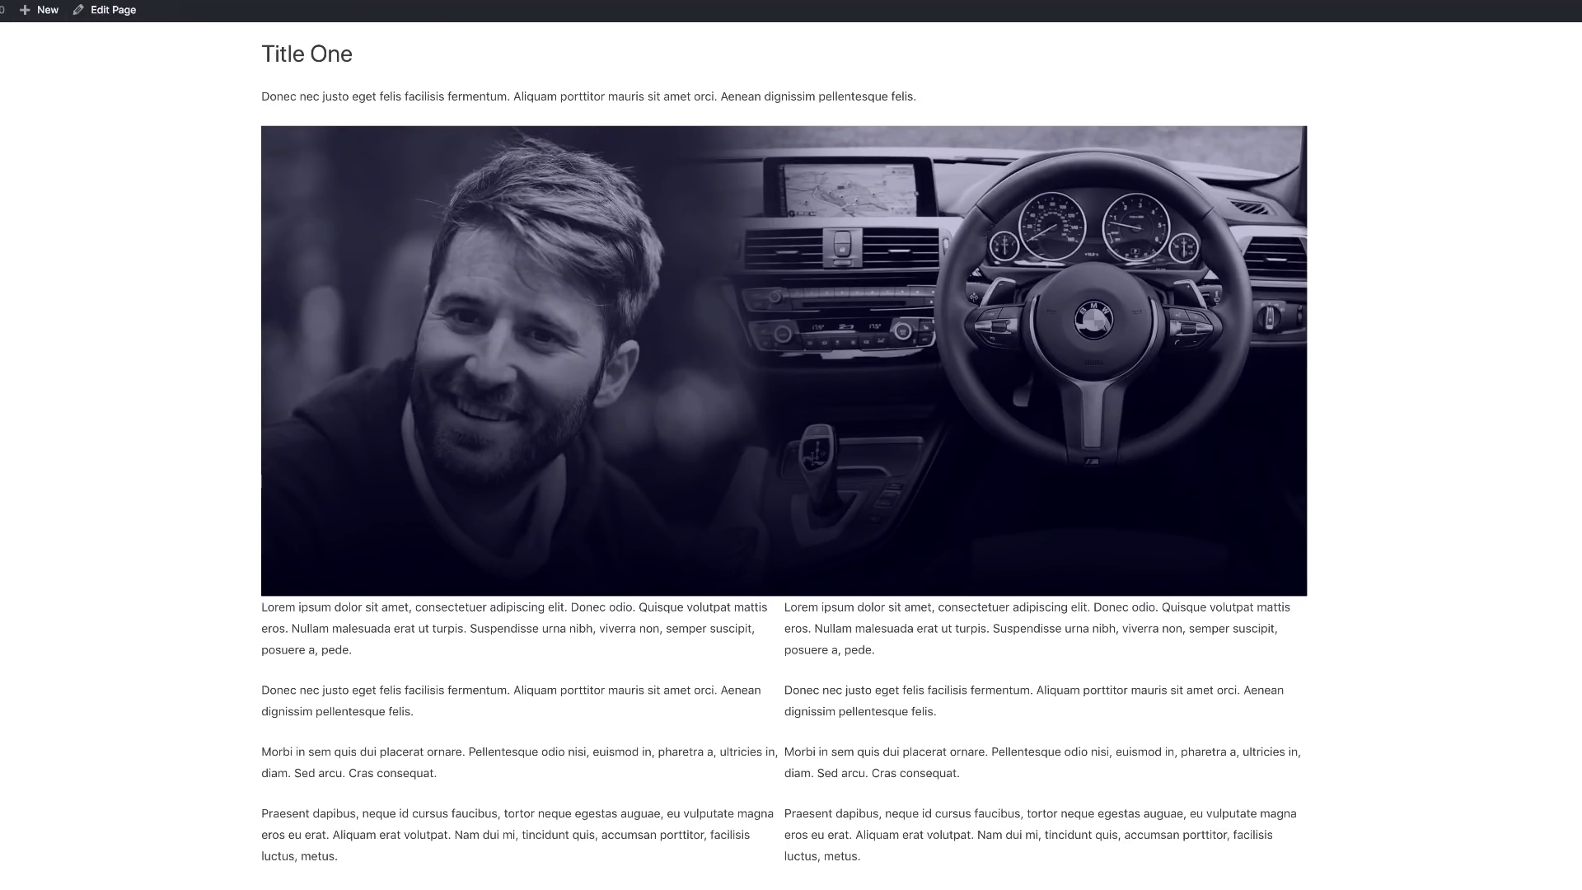
{"action": "scroll", "coordinate": [272, 531], "scroll_direction": "down", "scroll_amount": 2}
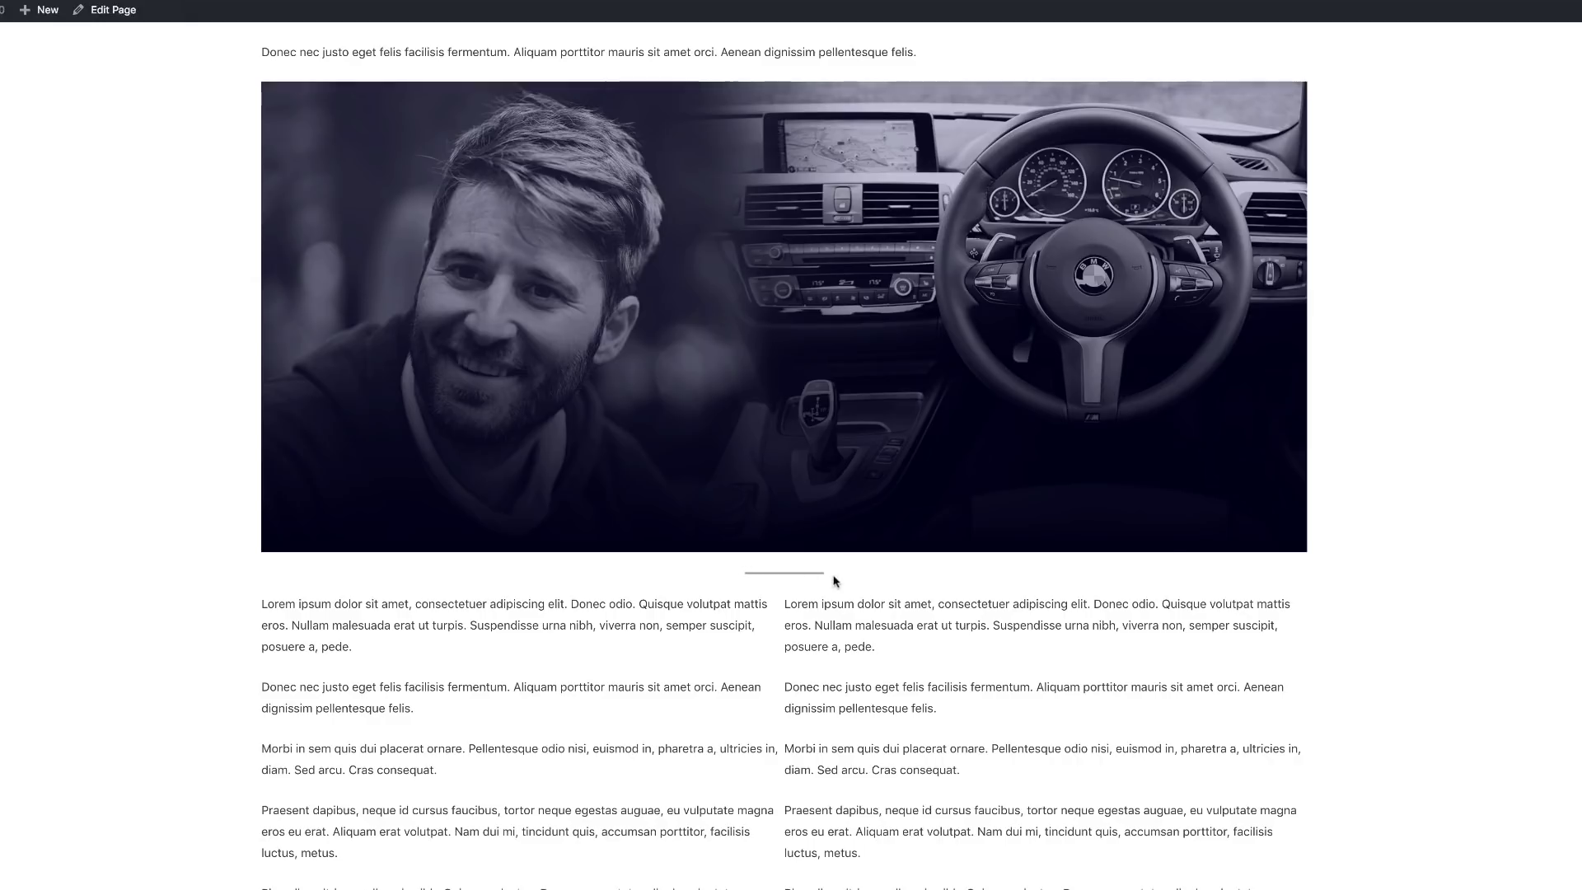
{"action": "key", "text": "ctrl+shift+Tab"}
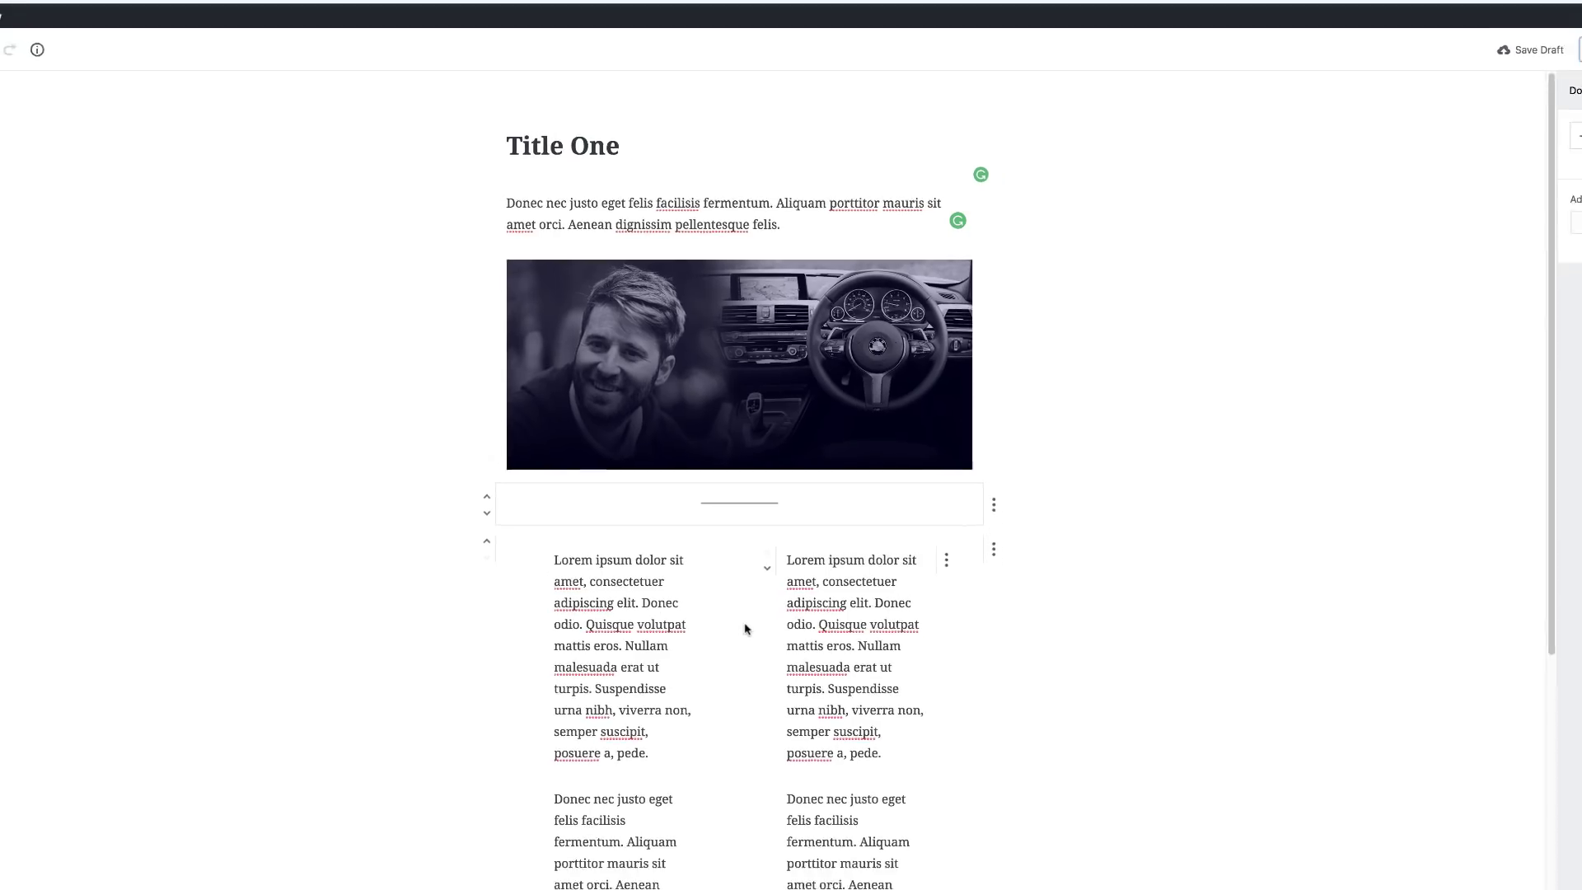
{"action": "scroll", "coordinate": [754, 550], "scroll_direction": "down", "scroll_amount": 2}
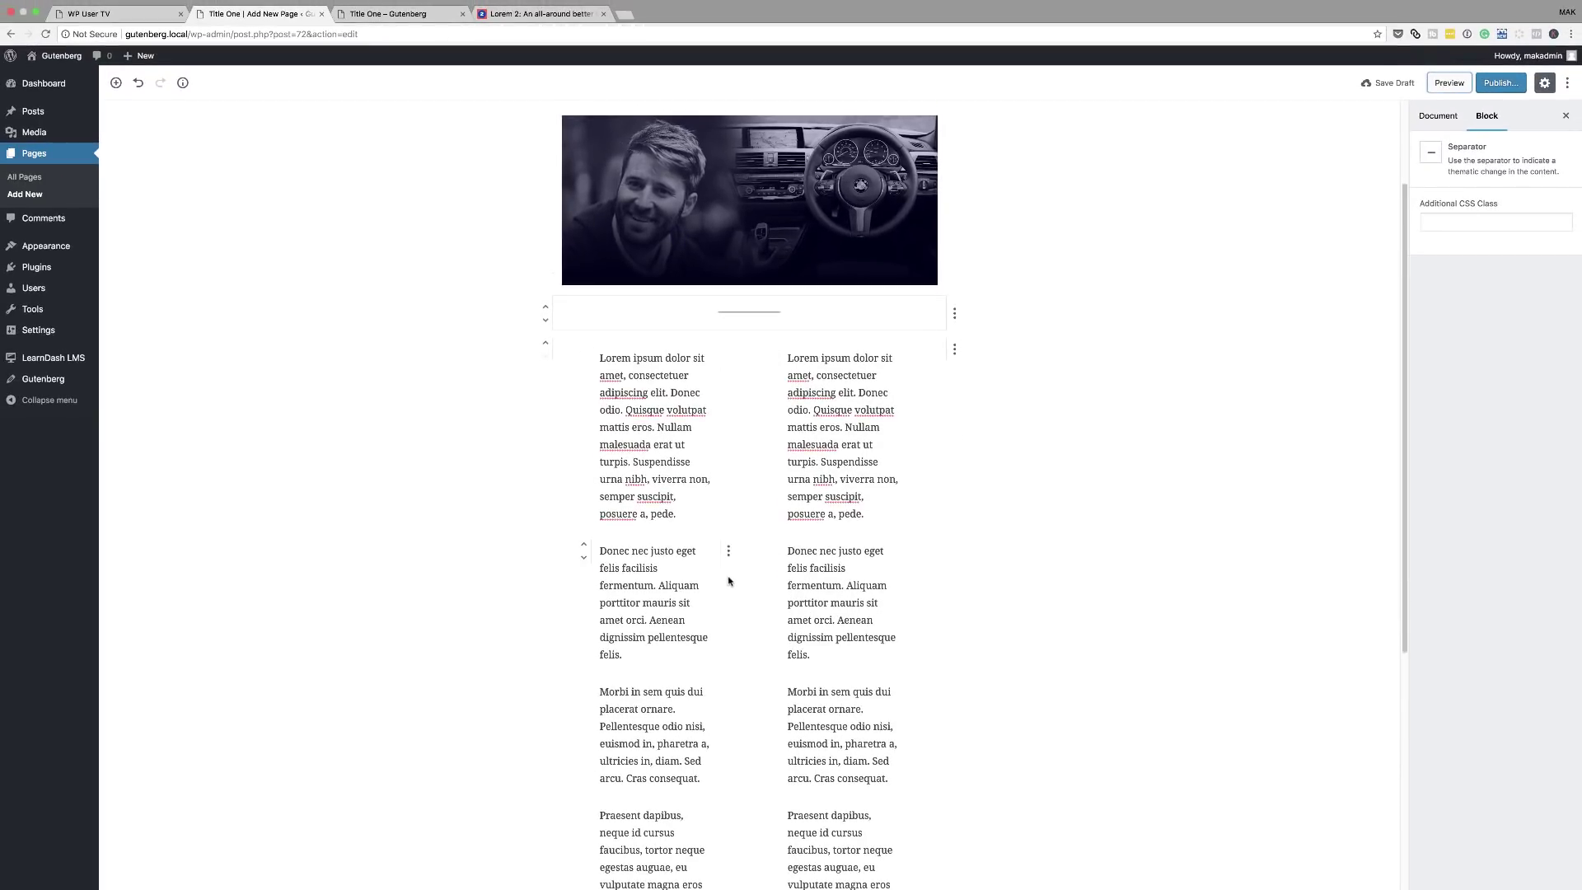
{"action": "scroll", "coordinate": [731, 579], "scroll_direction": "down", "scroll_amount": 6}
{"action": "scroll", "coordinate": [619, 593], "scroll_direction": "up", "scroll_amount": 10}
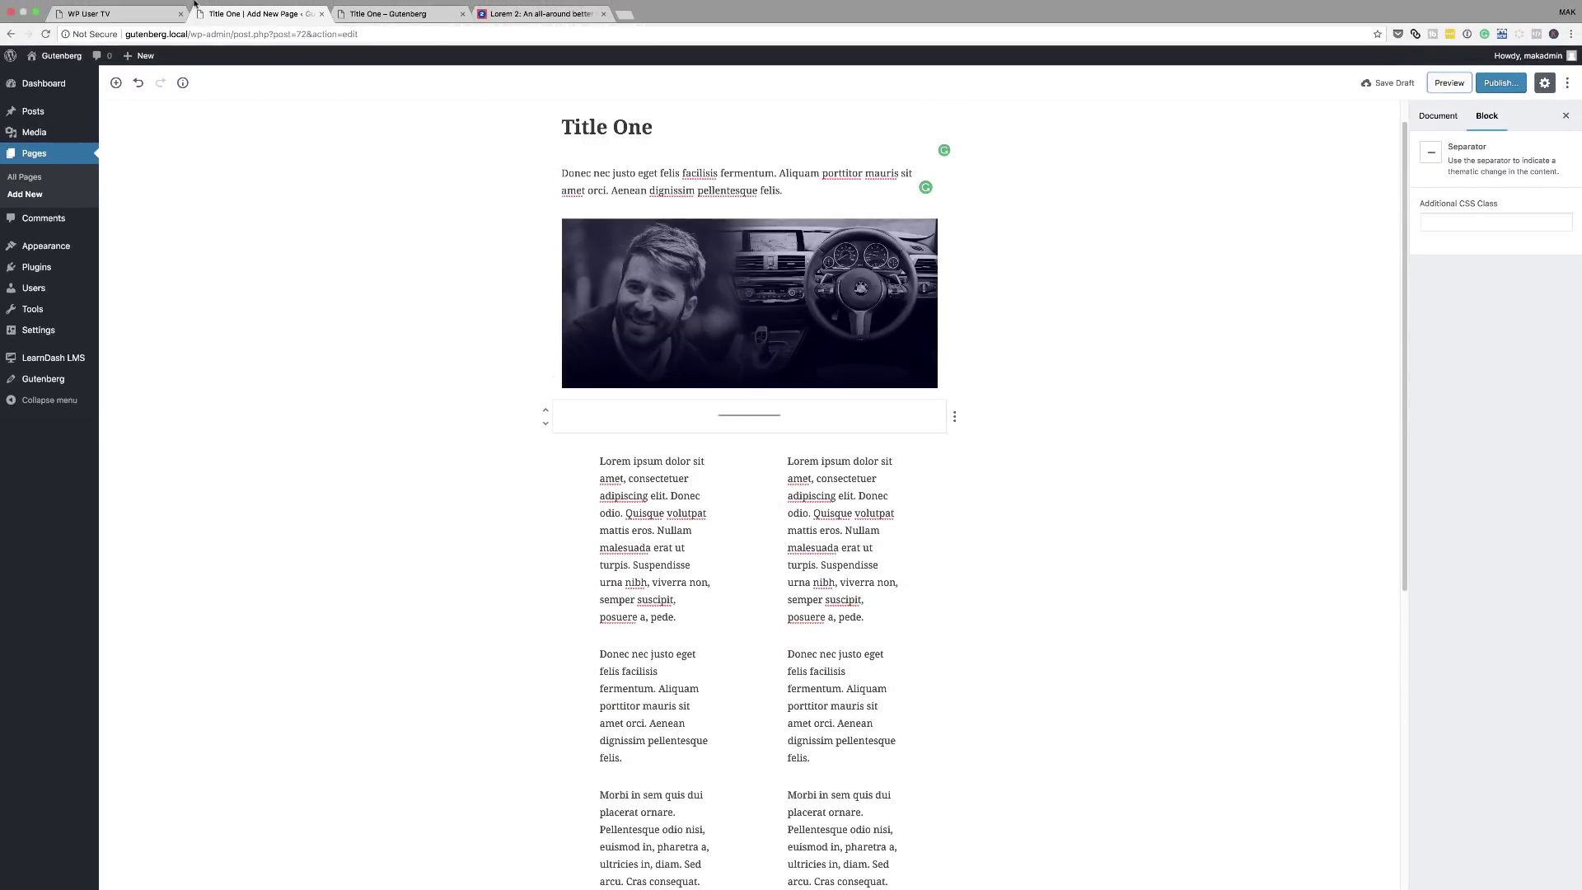
{"action": "left_click", "coordinate": [117, 83]}
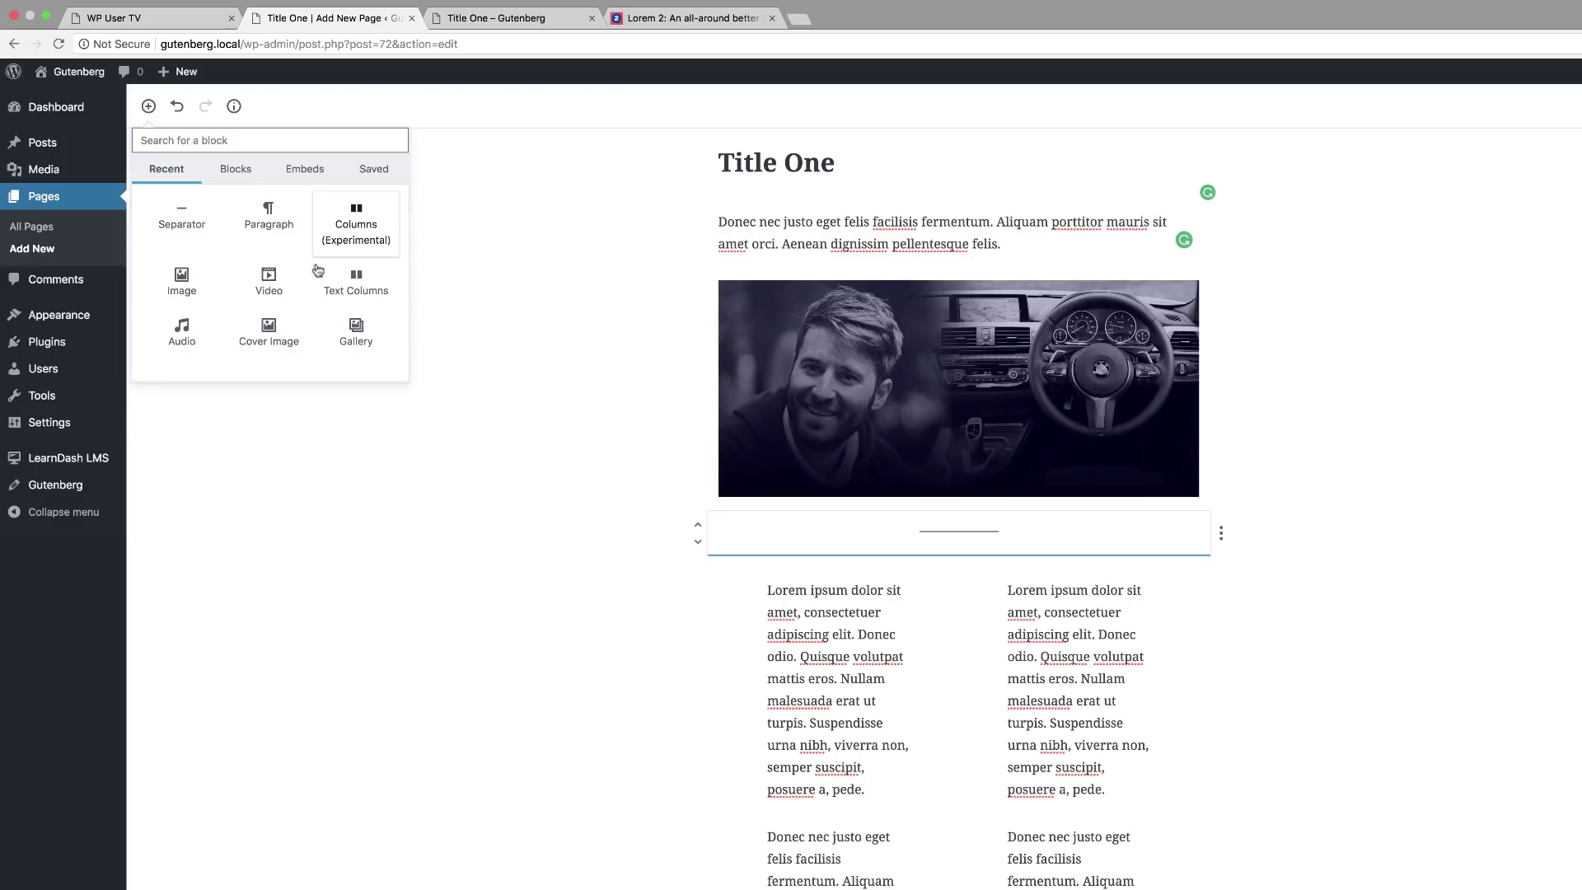
{"action": "left_click", "coordinate": [270, 284]}
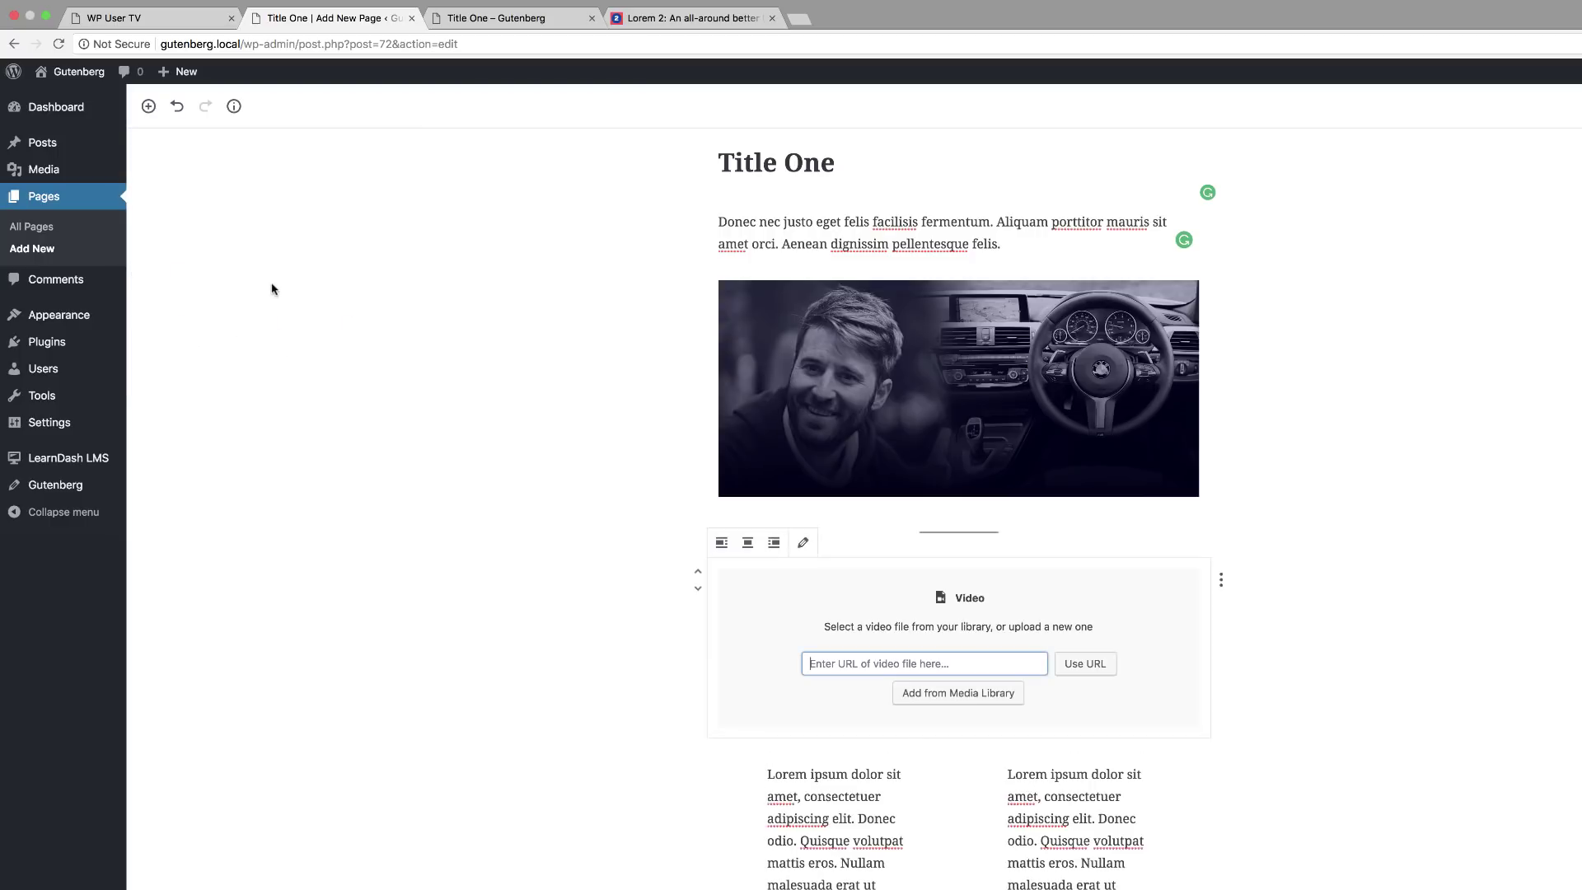
{"action": "left_click", "coordinate": [798, 21]}
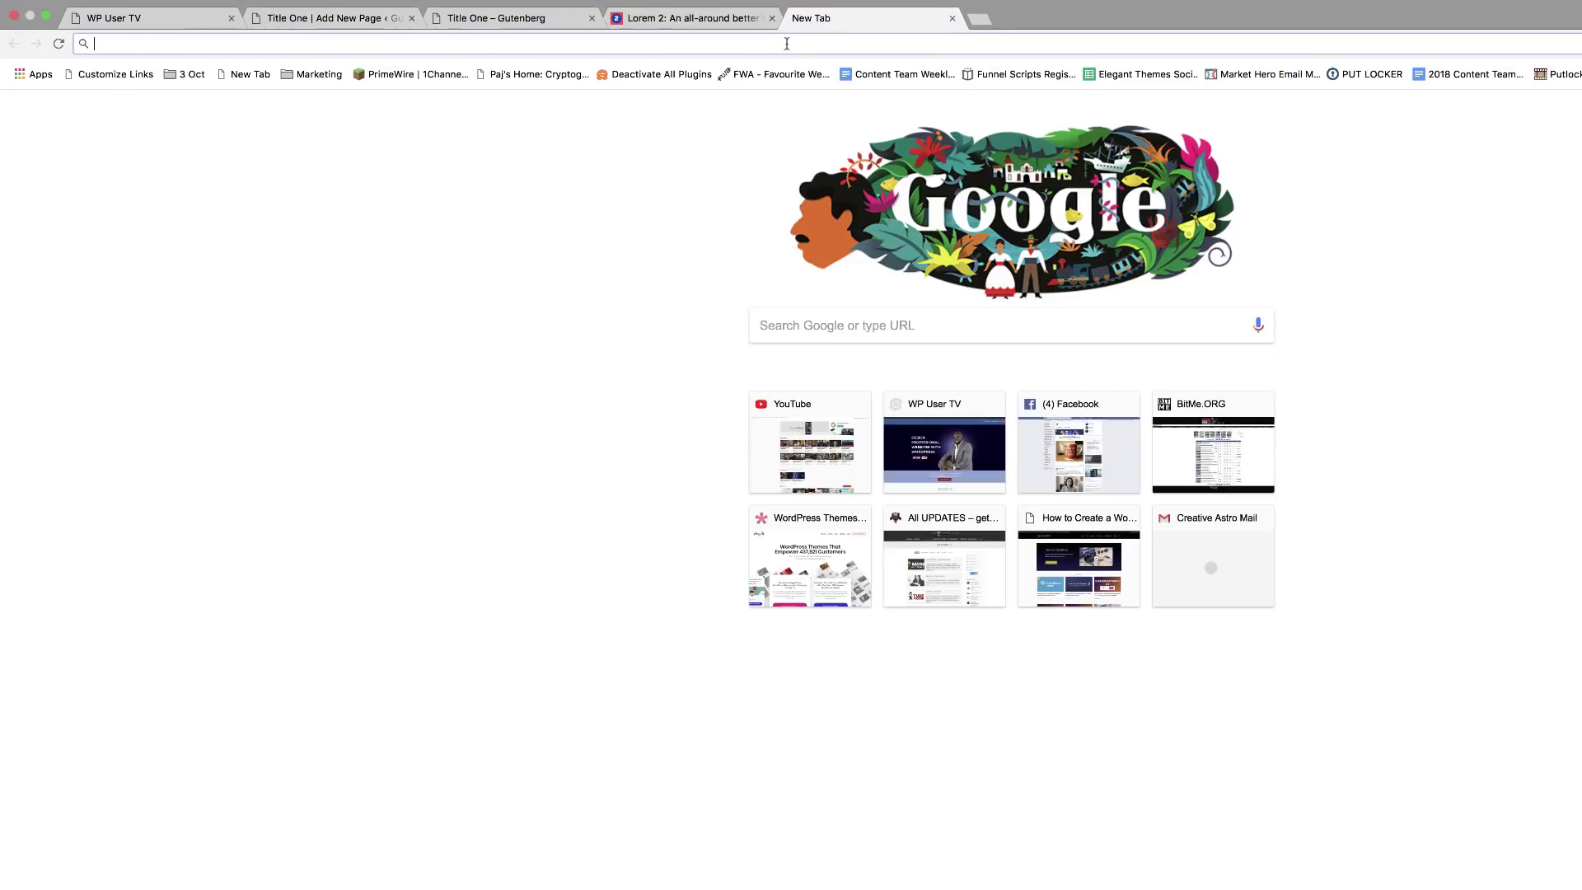
{"action": "type", "text": "youtu.be/CRDTPBFHhbA"}
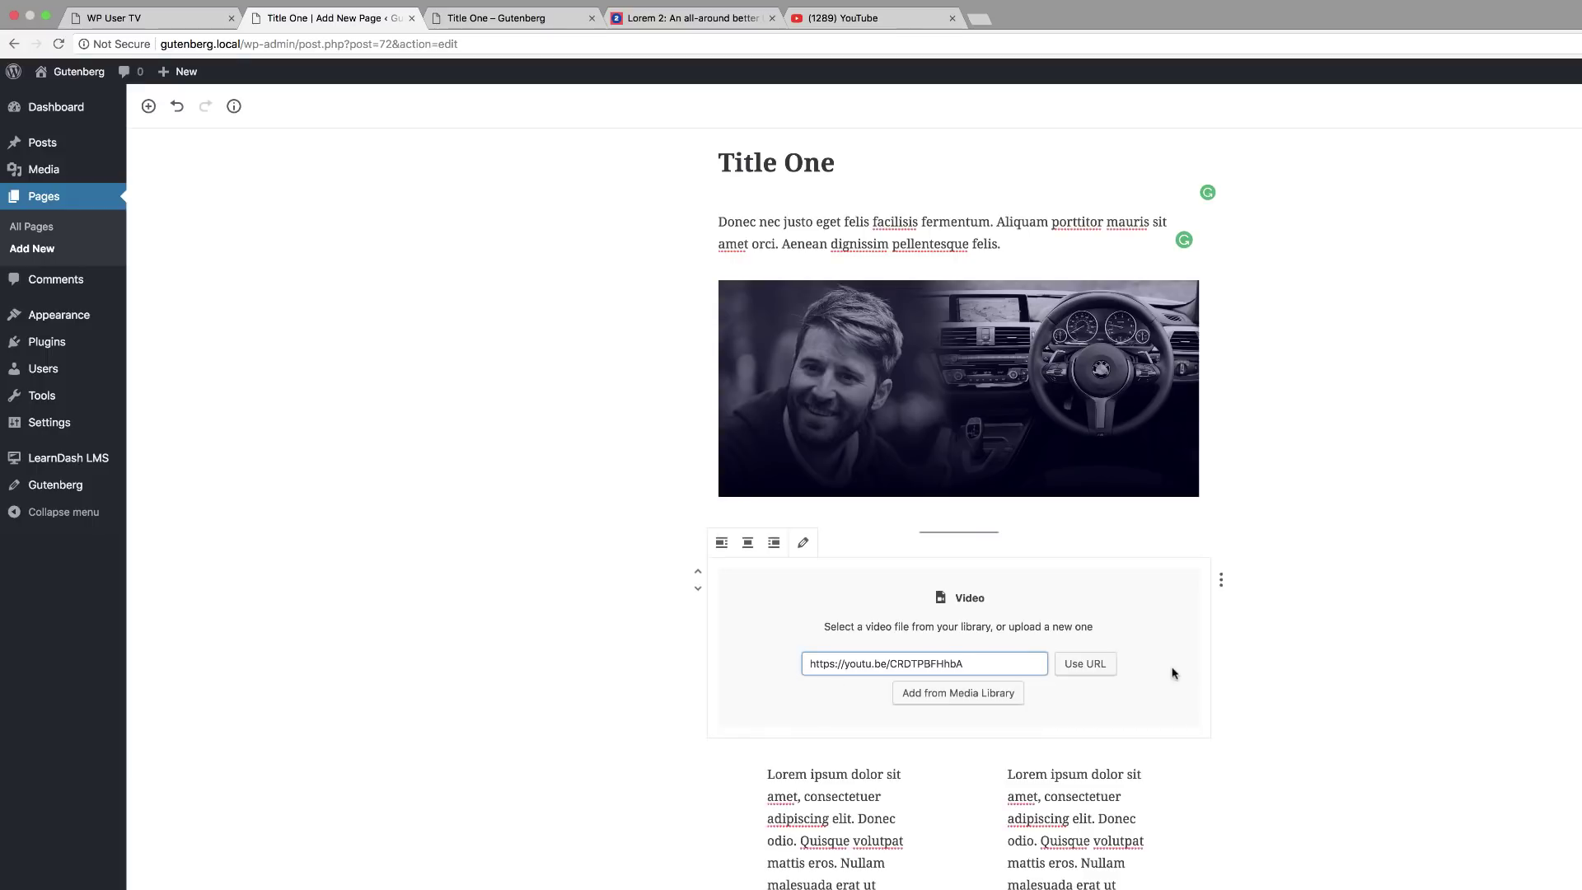
{"action": "left_click", "coordinate": [1102, 664]}
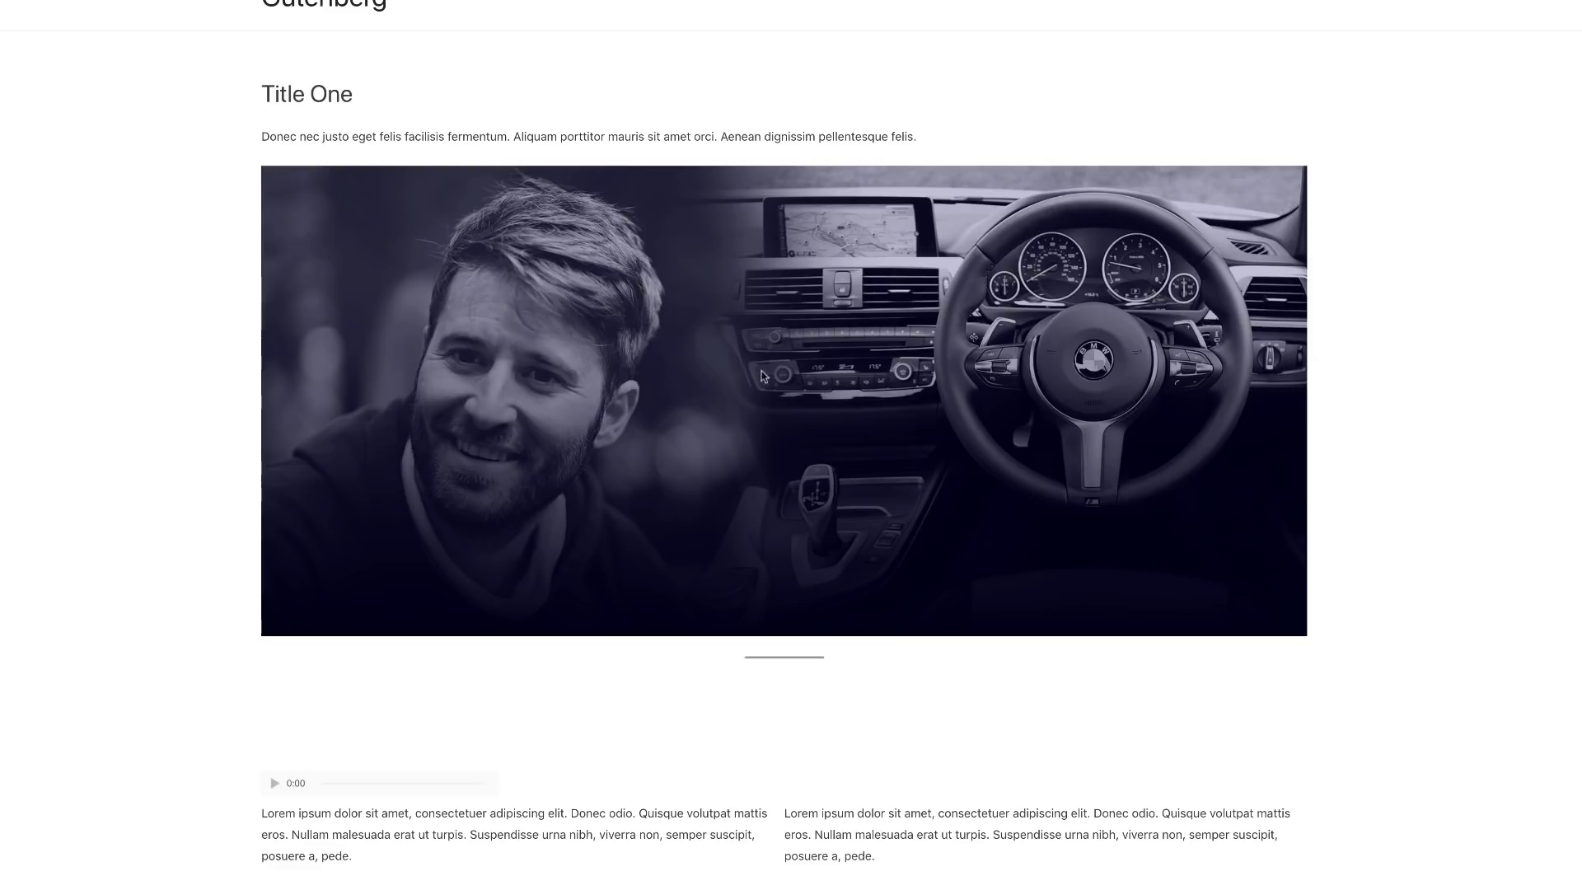
{"action": "scroll", "coordinate": [428, 735], "scroll_direction": "down", "scroll_amount": 3}
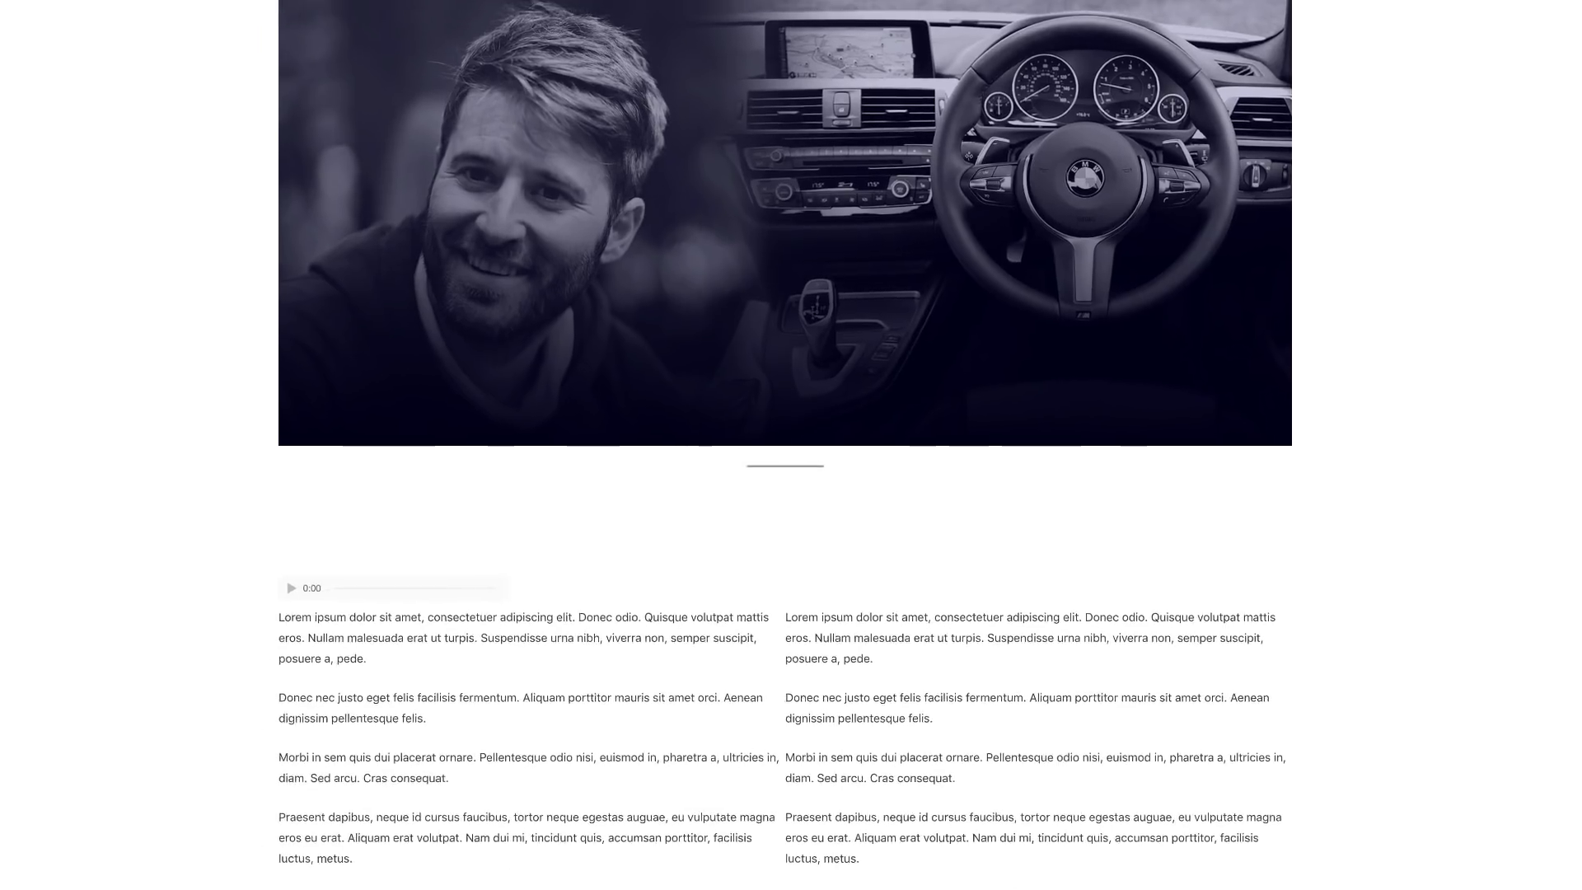
{"action": "key", "text": "ctrl+shift+Tab"}
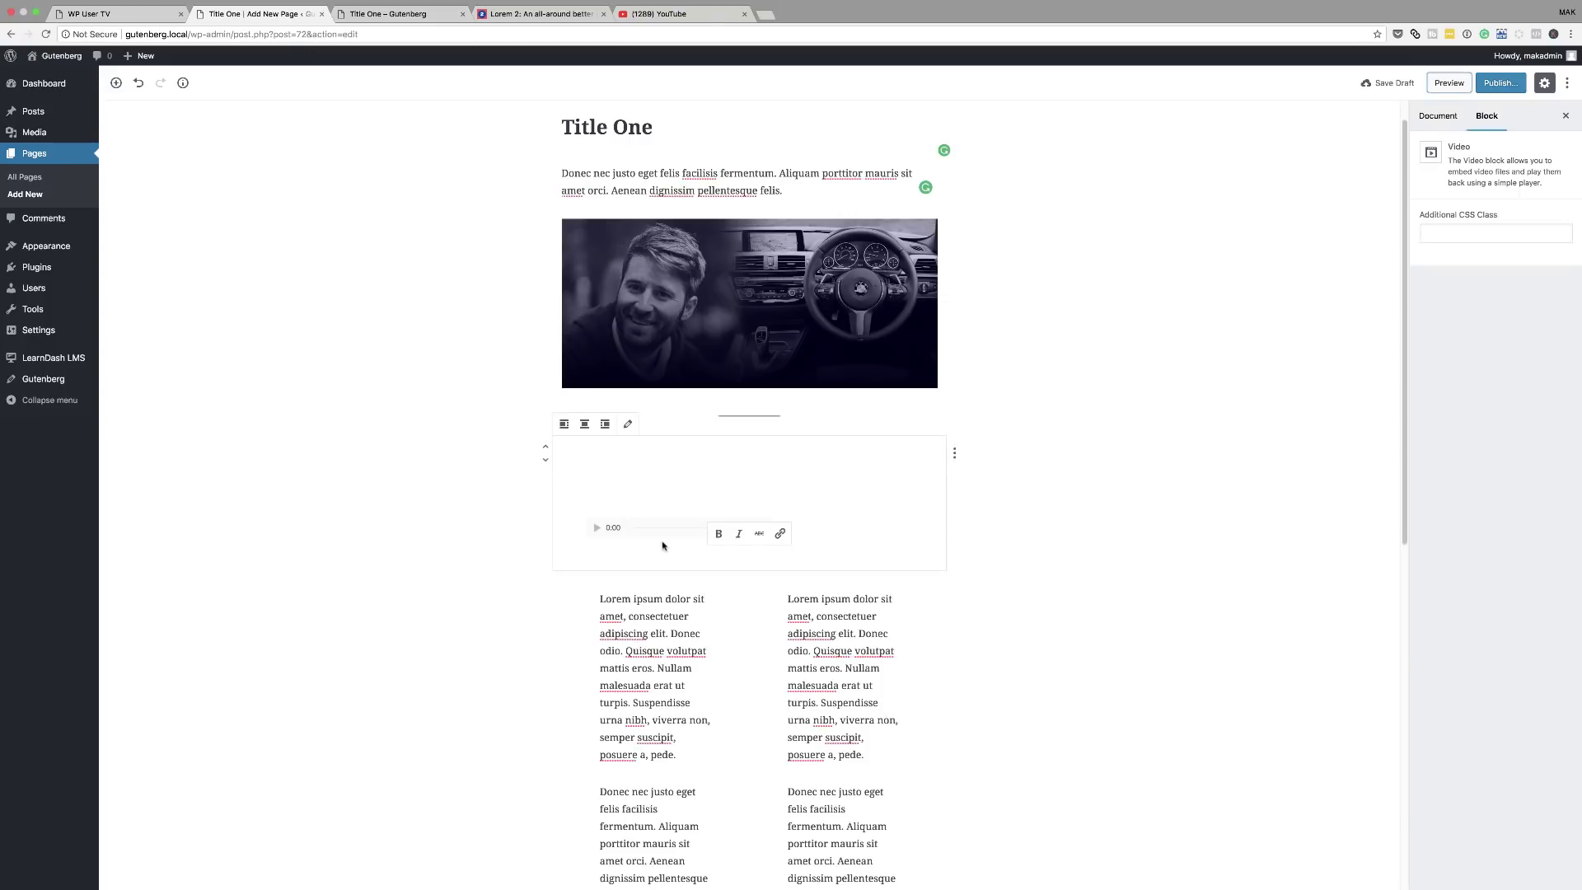
- Abandon the pasted YouTube caption link and remove the Video block from the page
{"action": "left_click", "coordinate": [780, 535]}
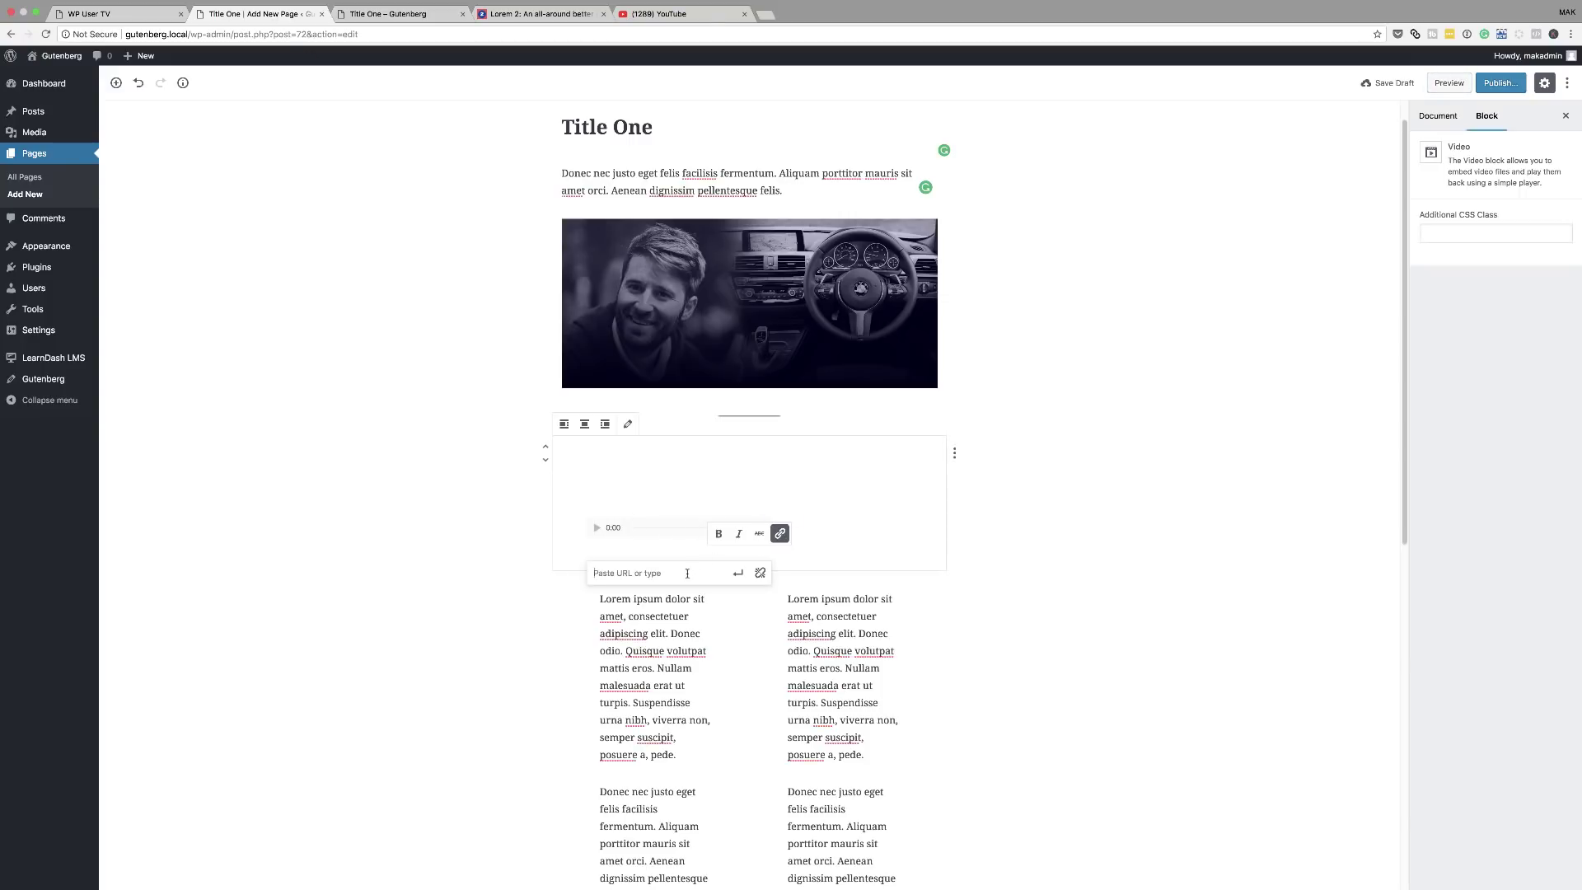
{"action": "type", "text": "https://youtu.be/CRDTPBFHhbA"}
{"action": "left_click", "coordinate": [751, 577]}
{"action": "left_click", "coordinate": [955, 453]}
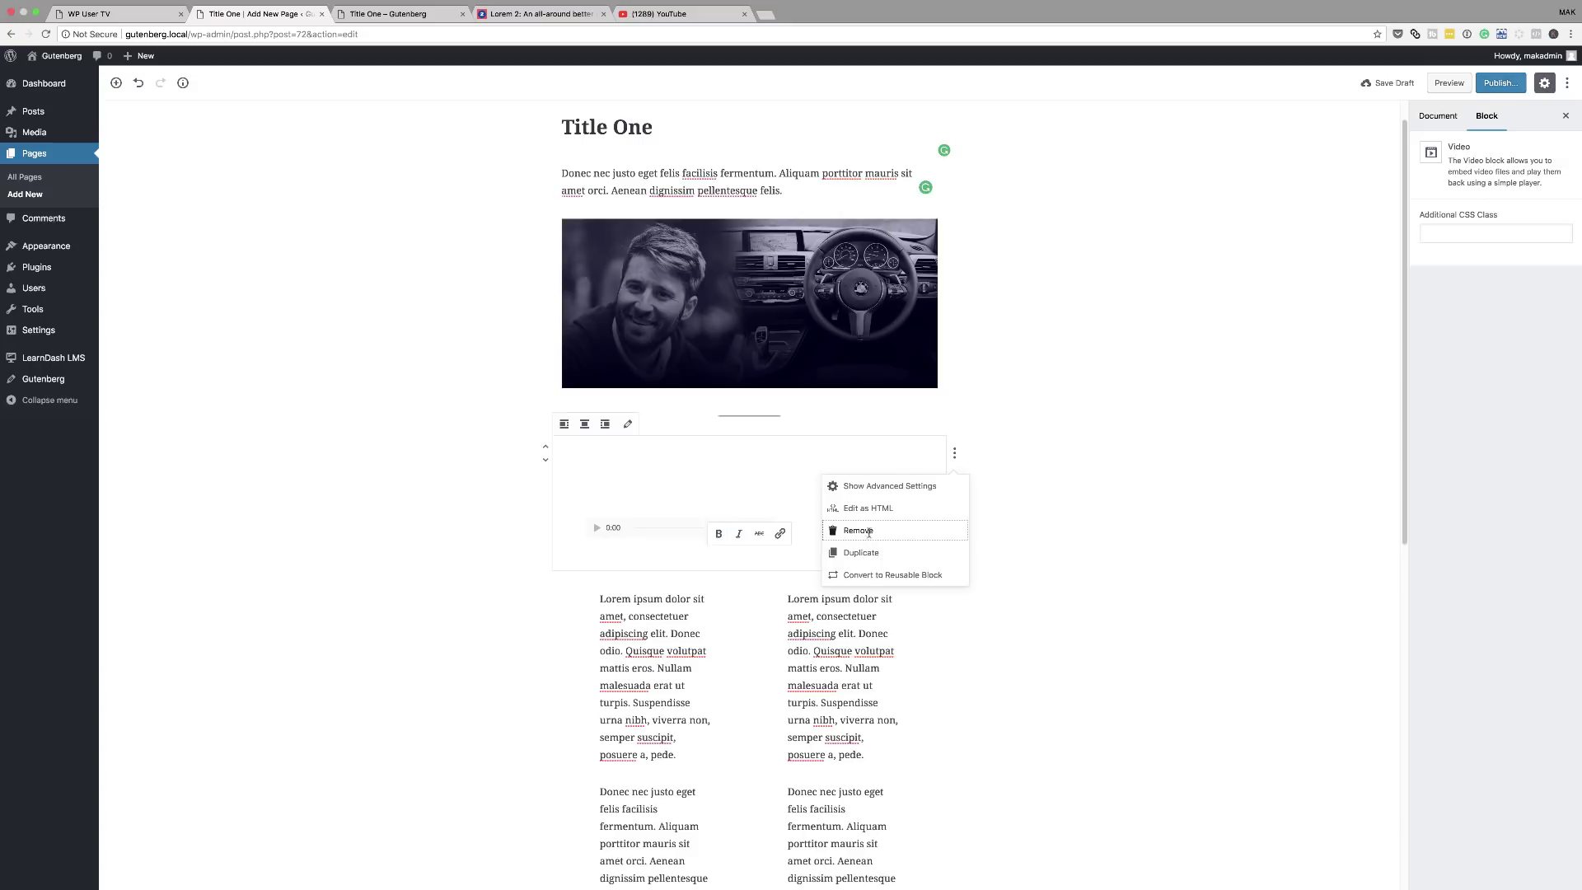
{"action": "left_click", "coordinate": [869, 532]}
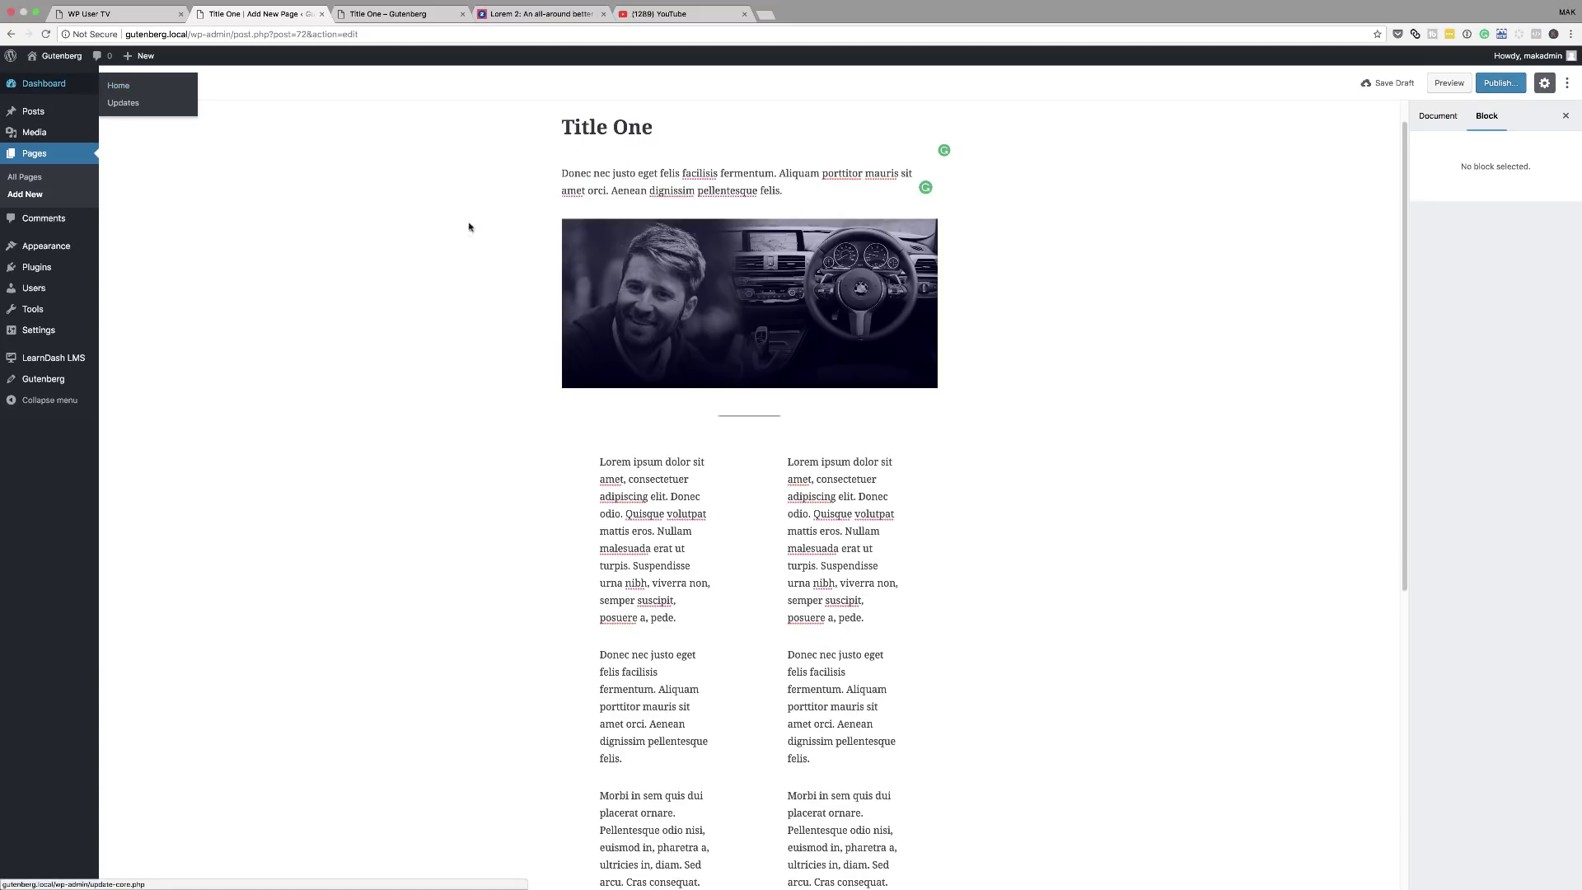
- Insert a Video block that embeds the pasted YouTube URL
{"action": "left_click", "coordinate": [116, 82]}
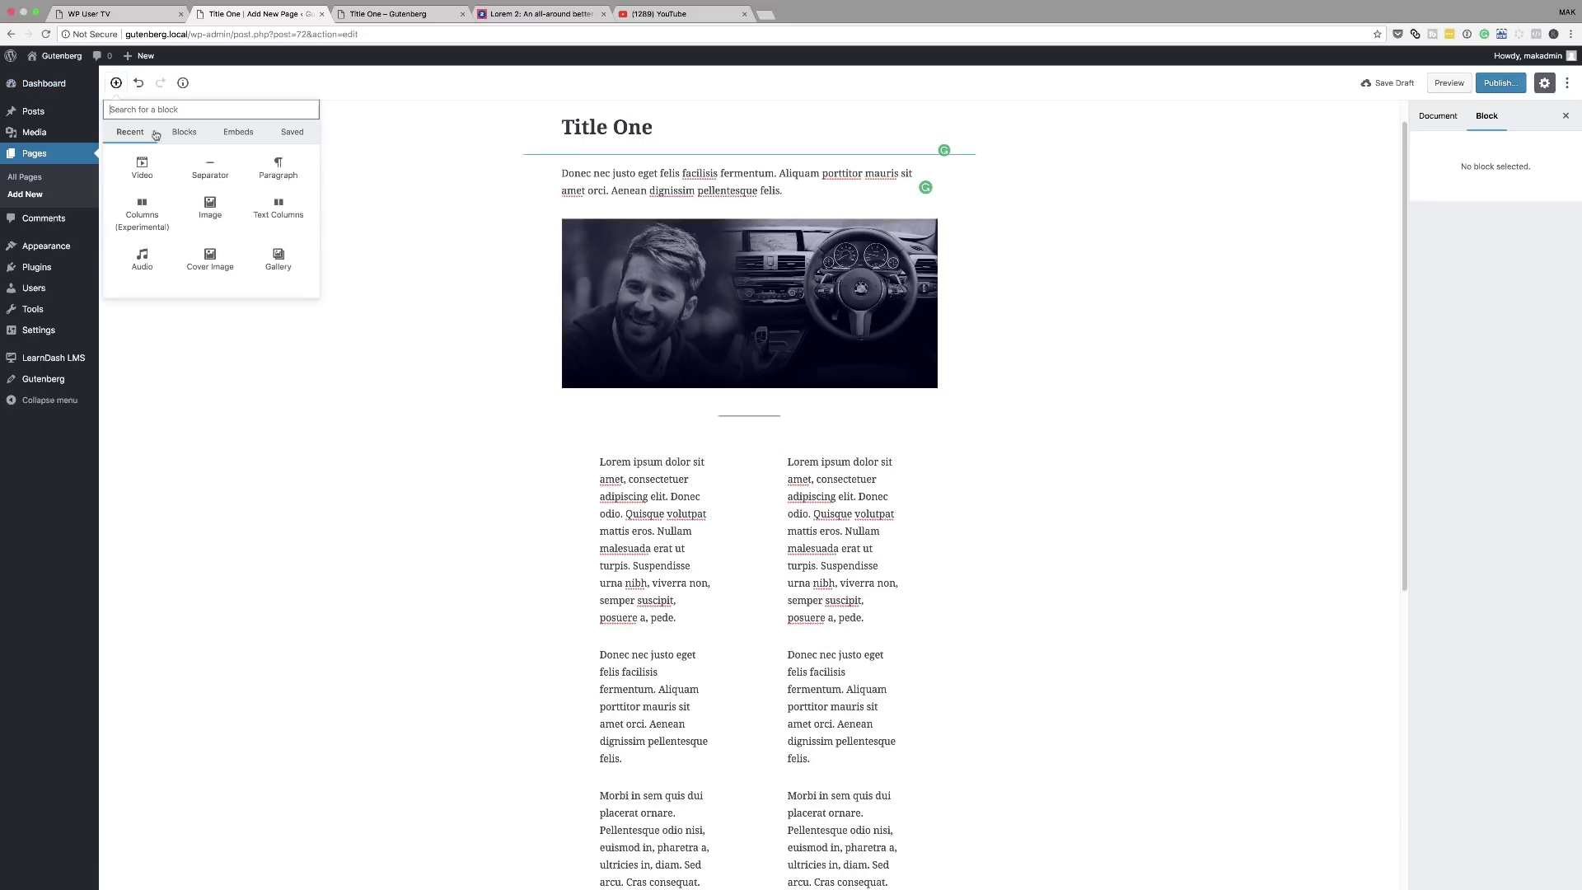
{"action": "left_click", "coordinate": [141, 167]}
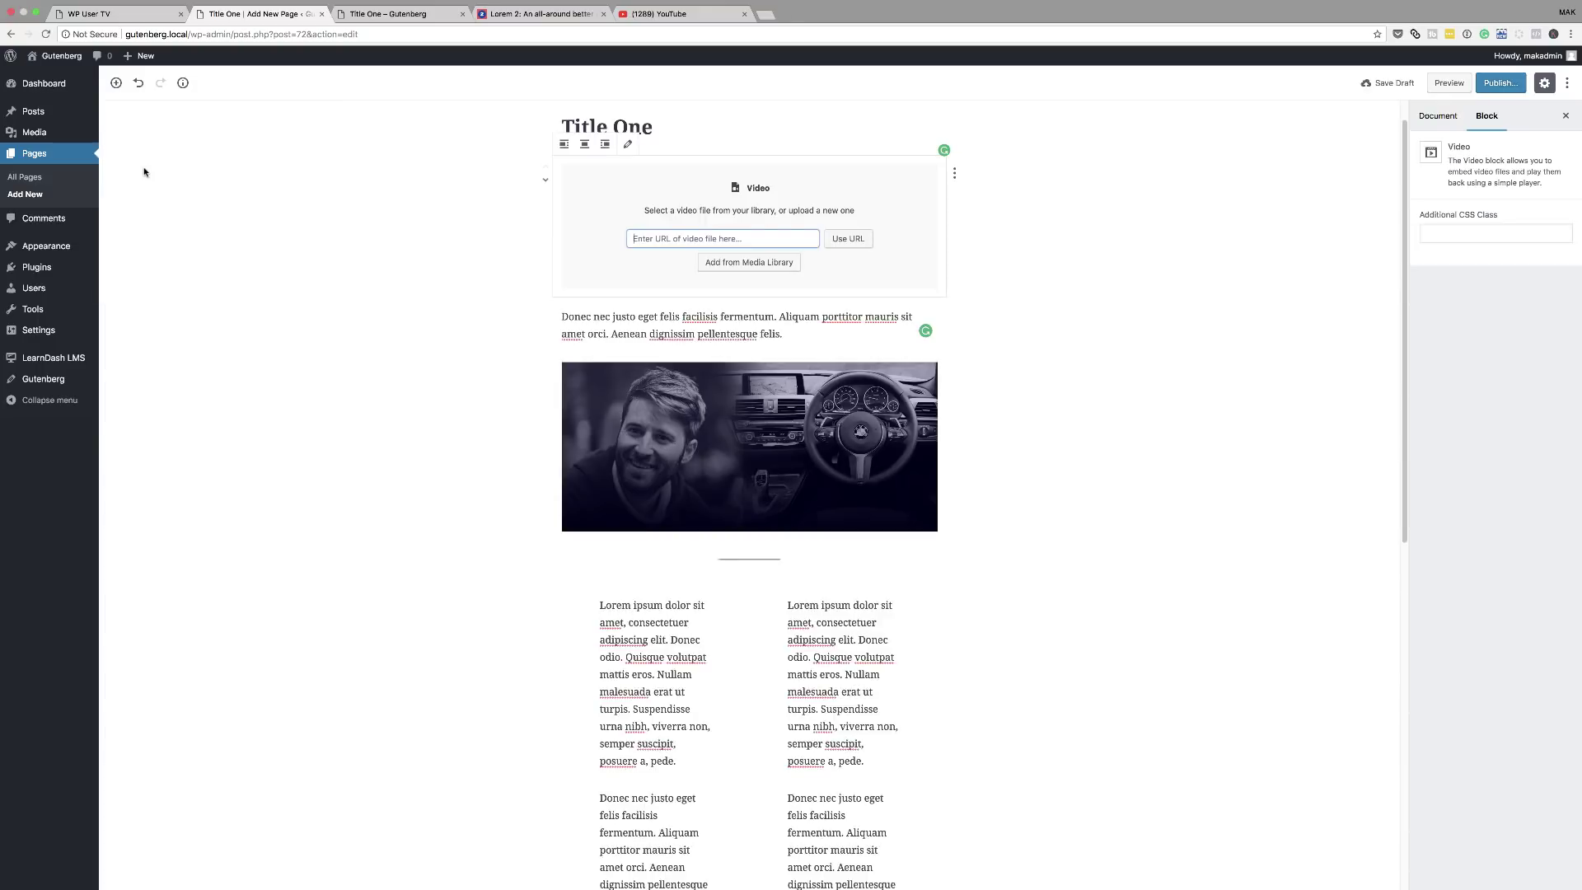
{"action": "left_click", "coordinate": [668, 240]}
{"action": "type", "text": "https://youtu.be/CRDTPBFHhbA"}
{"action": "key", "text": "Return"}
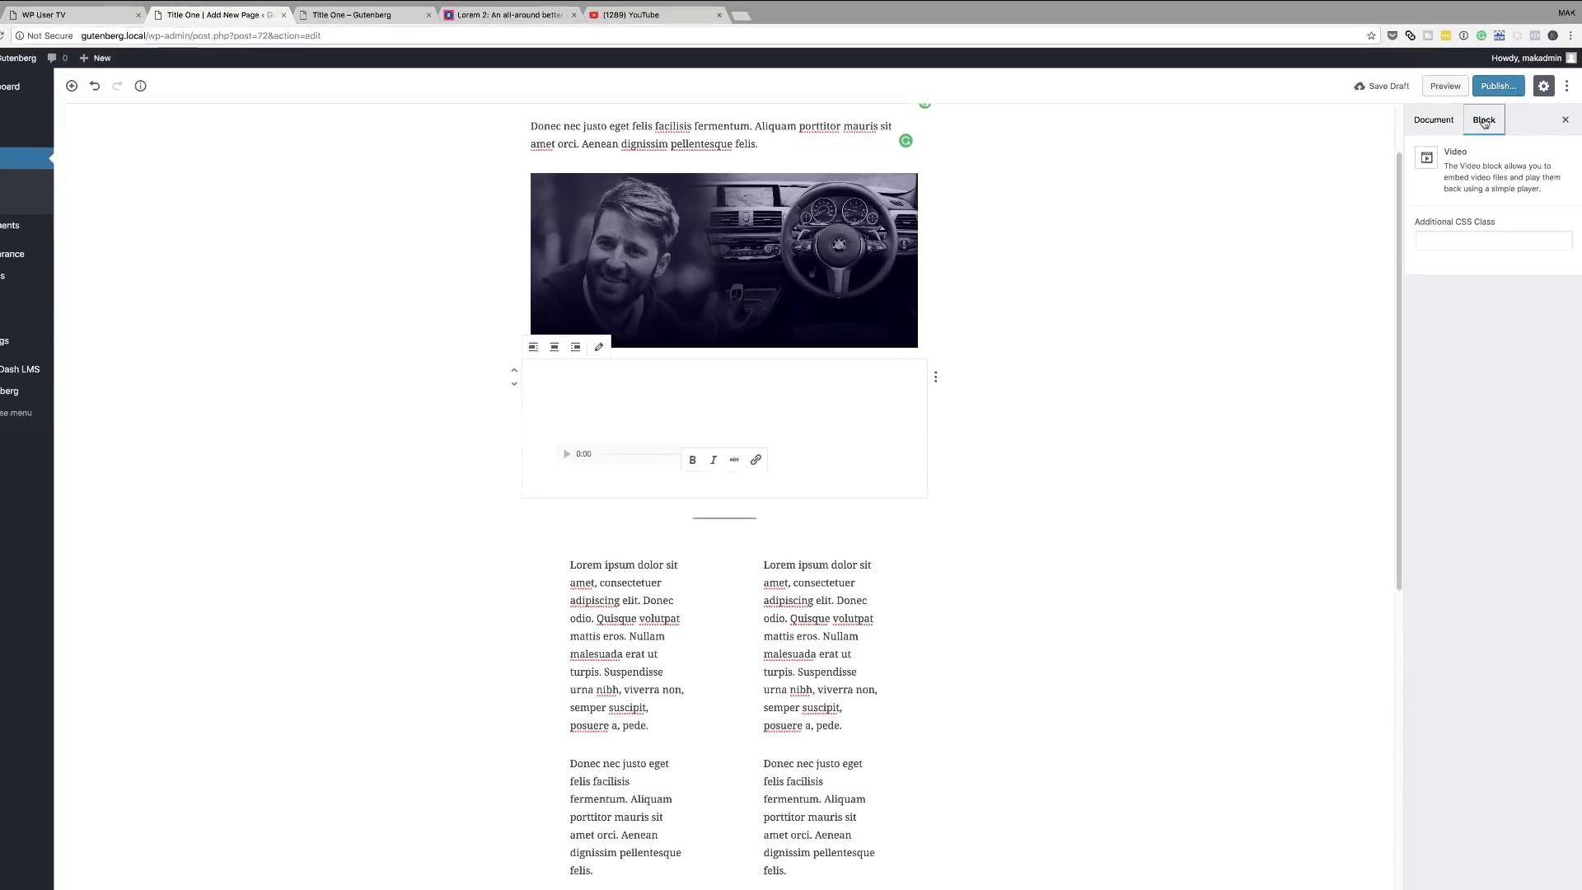
- Glance at the Document settings, then return to the Block settings
{"action": "left_click", "coordinate": [1495, 218]}
{"action": "left_click", "coordinate": [1405, 150]}
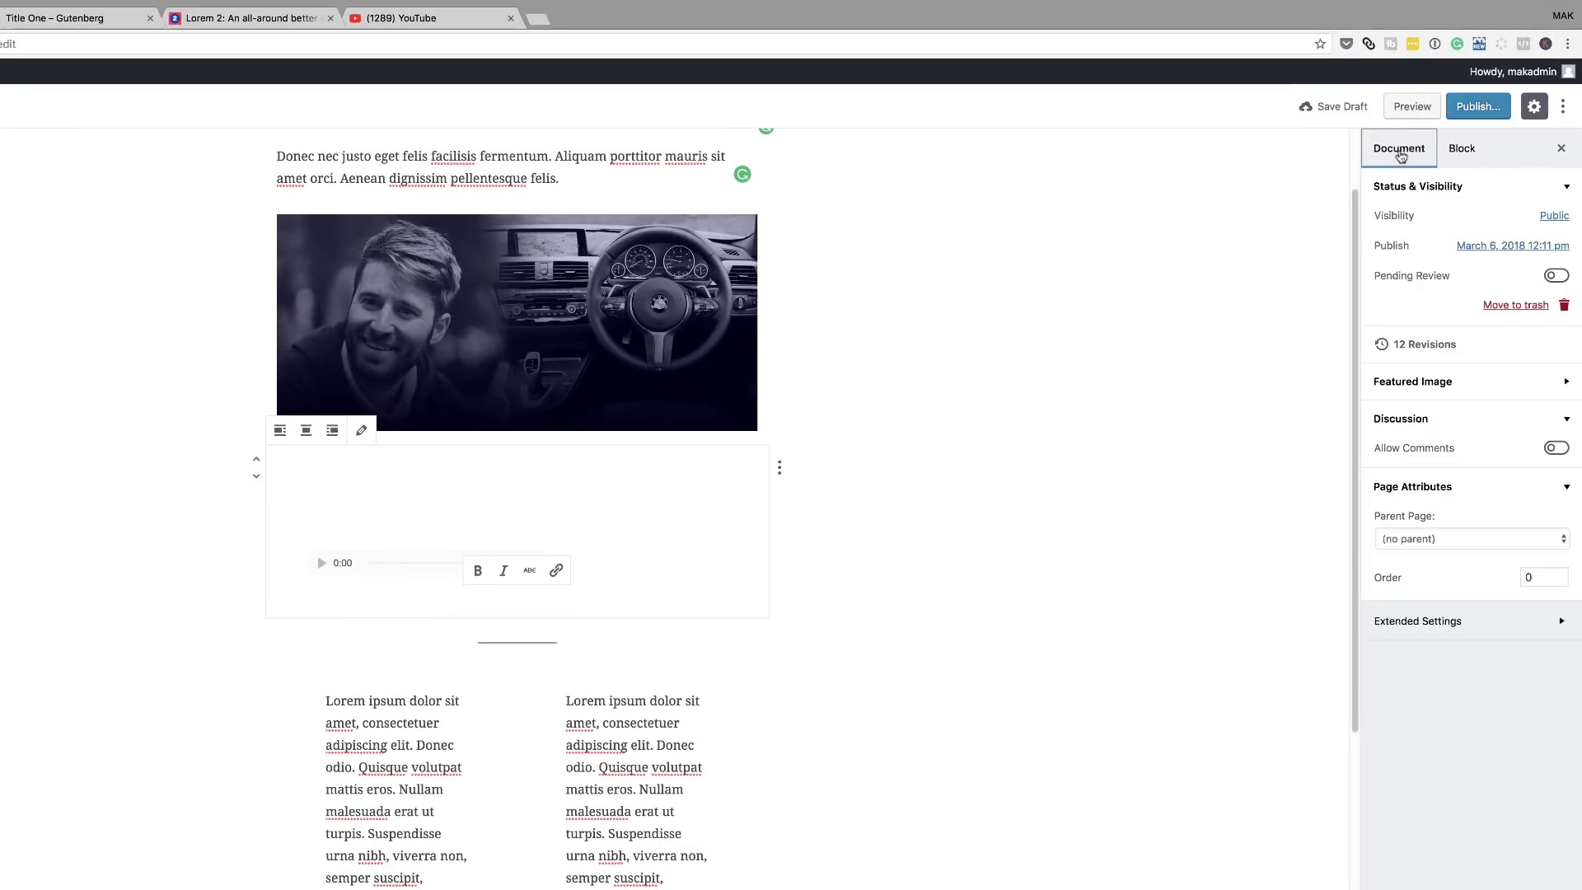
{"action": "left_click", "coordinate": [1462, 151]}
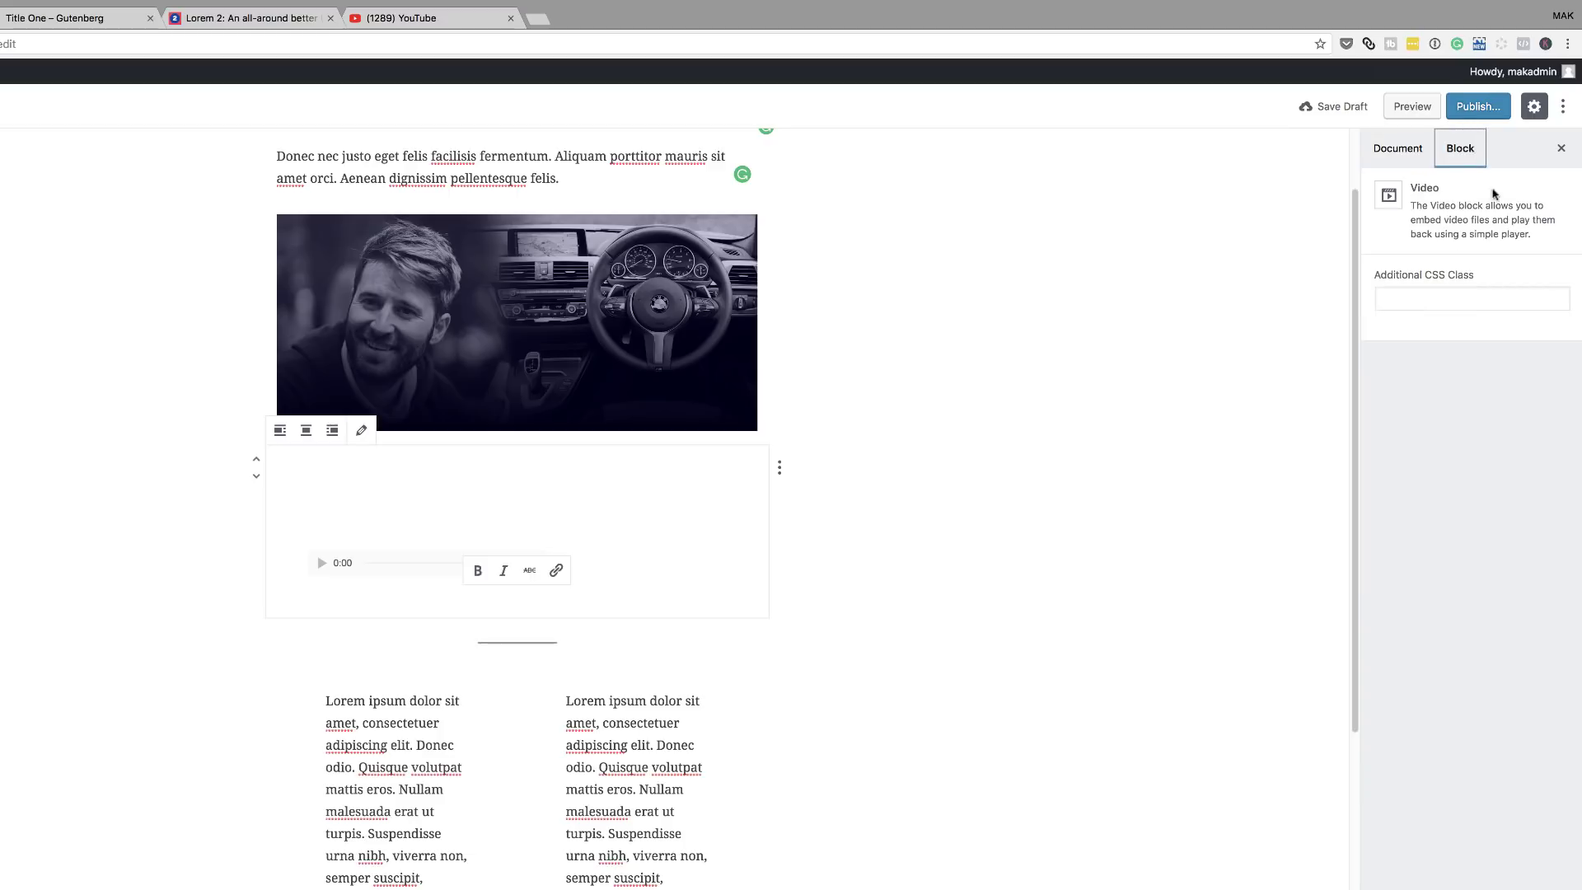
- Publish the Title One page, confirm, and open it with View Page
{"action": "left_click", "coordinate": [615, 543]}
{"action": "left_click", "coordinate": [1484, 112]}
{"action": "left_click", "coordinate": [1486, 112]}
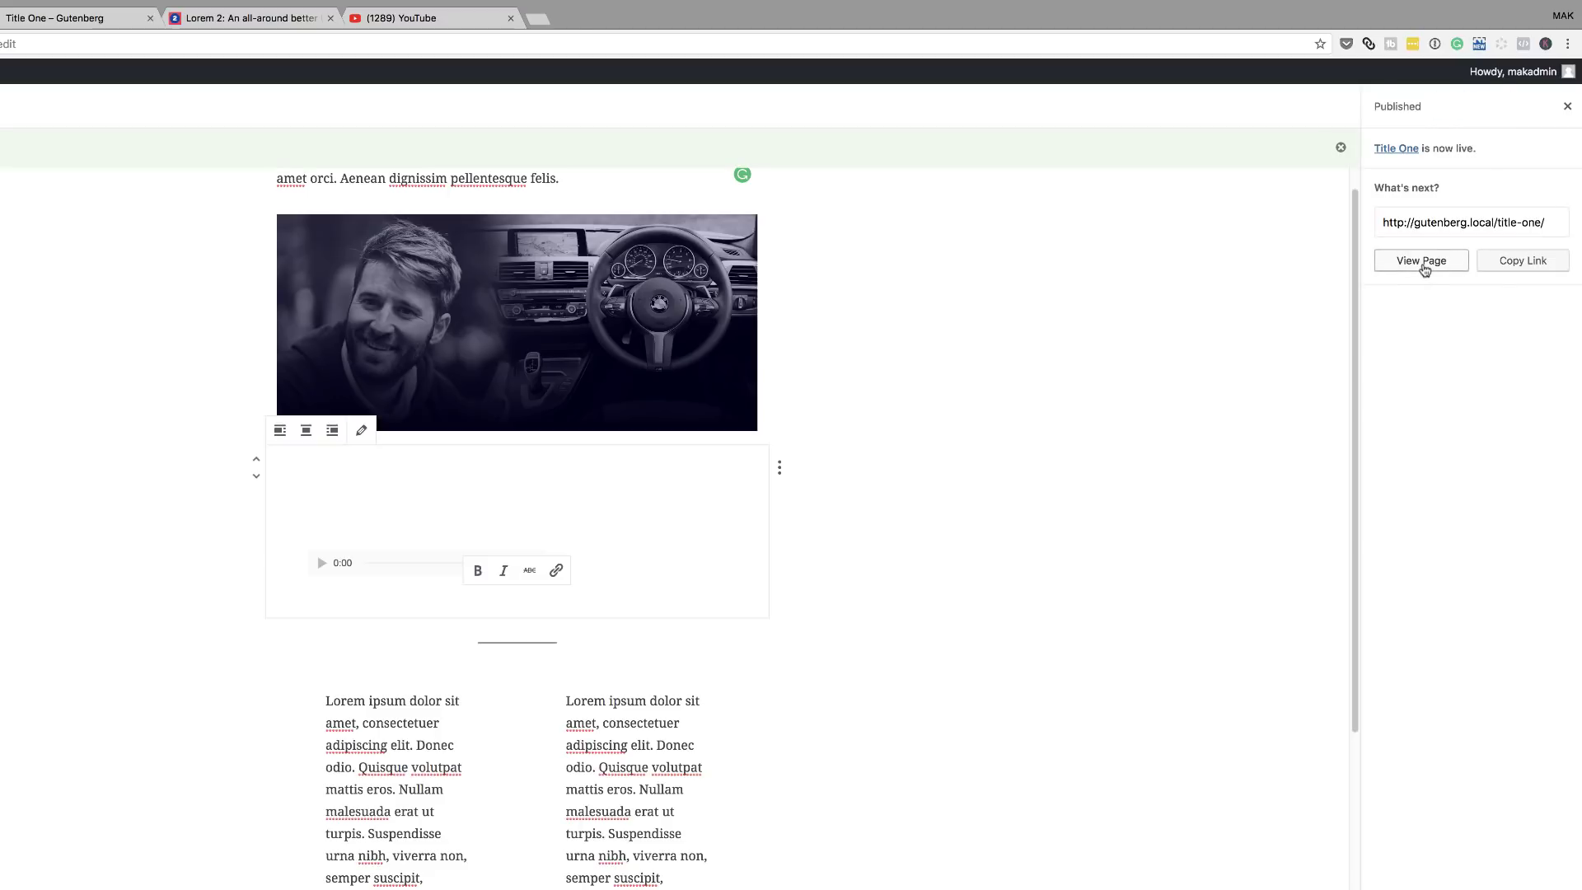
{"action": "left_click", "coordinate": [1423, 262]}
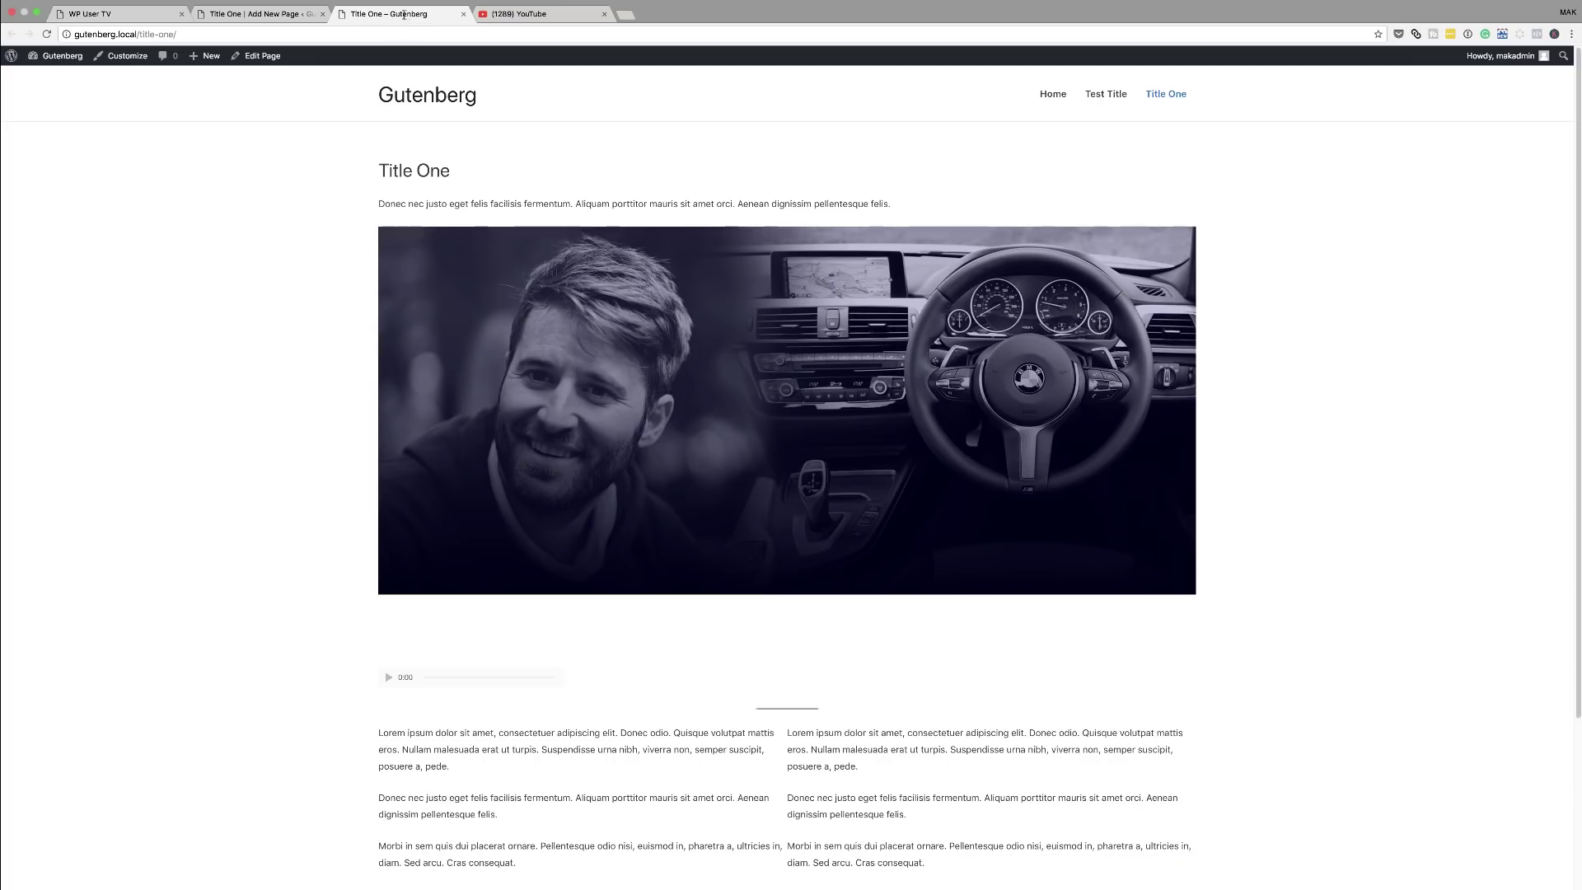
- Scroll down the live Title One page to review the photo, video and columns
{"action": "scroll", "coordinate": [318, 343], "scroll_direction": "down", "scroll_amount": 5}
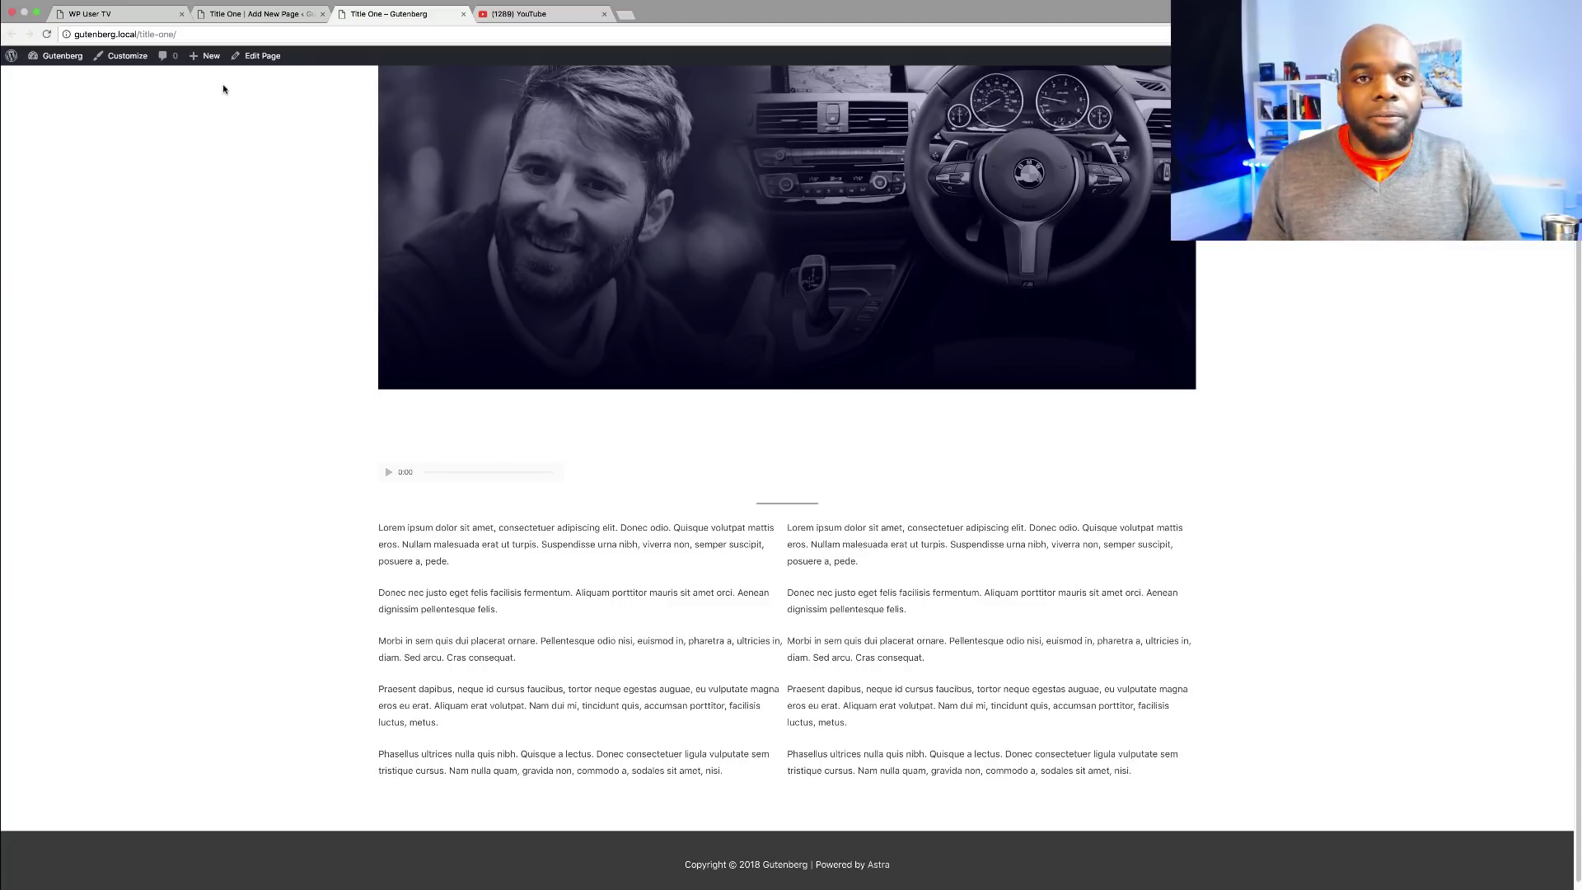
- Back in the editor, set the left column's first paragraph to font size 19
{"action": "left_click", "coordinate": [286, 15]}
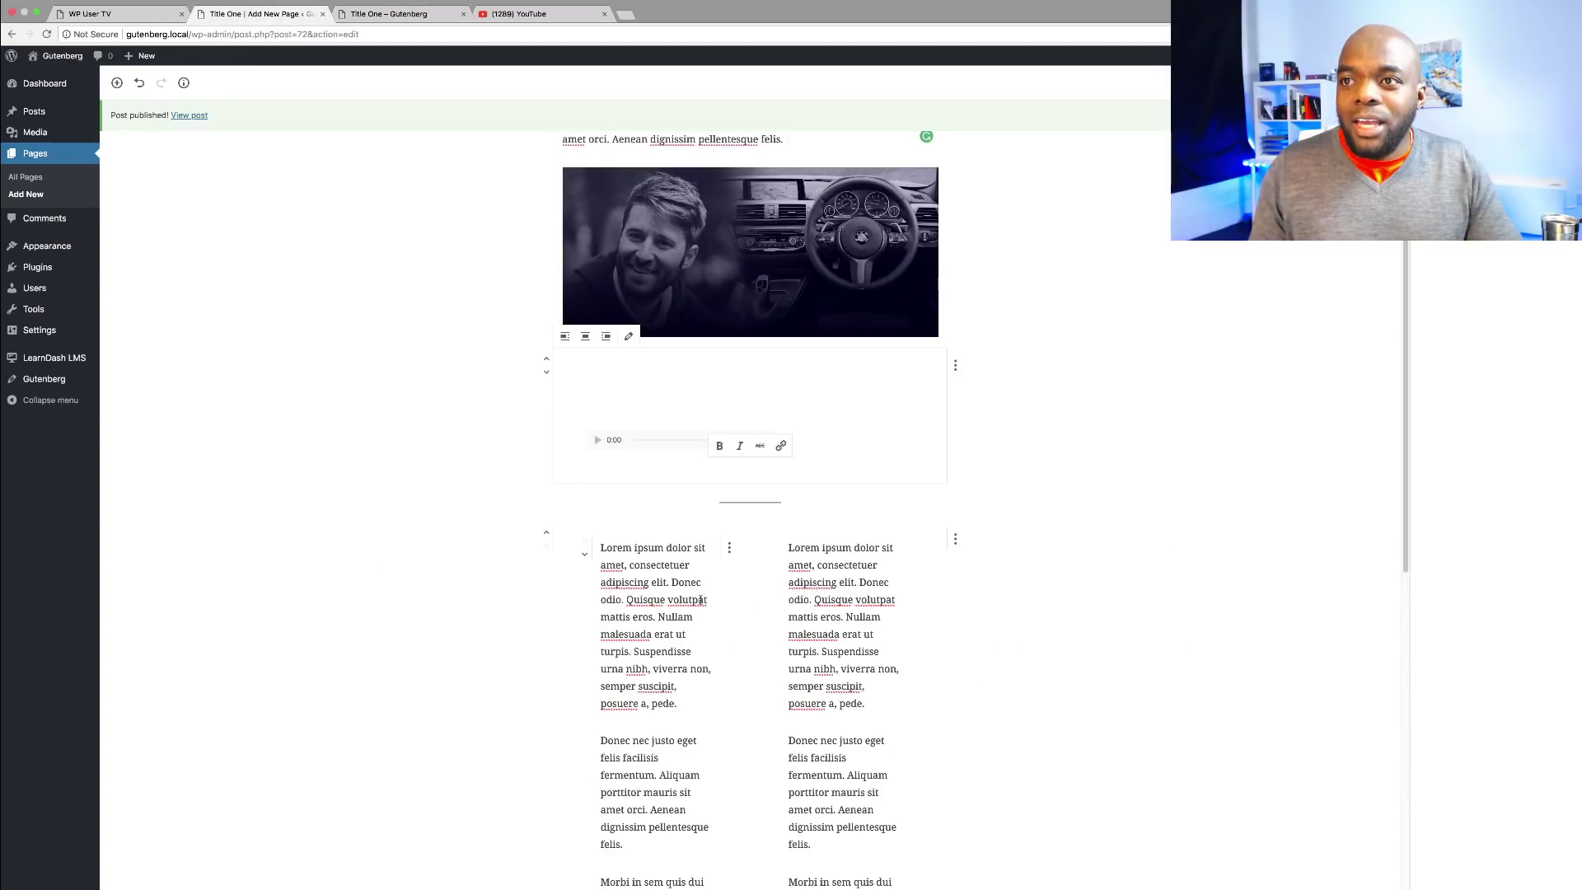
{"action": "left_click", "coordinate": [645, 558]}
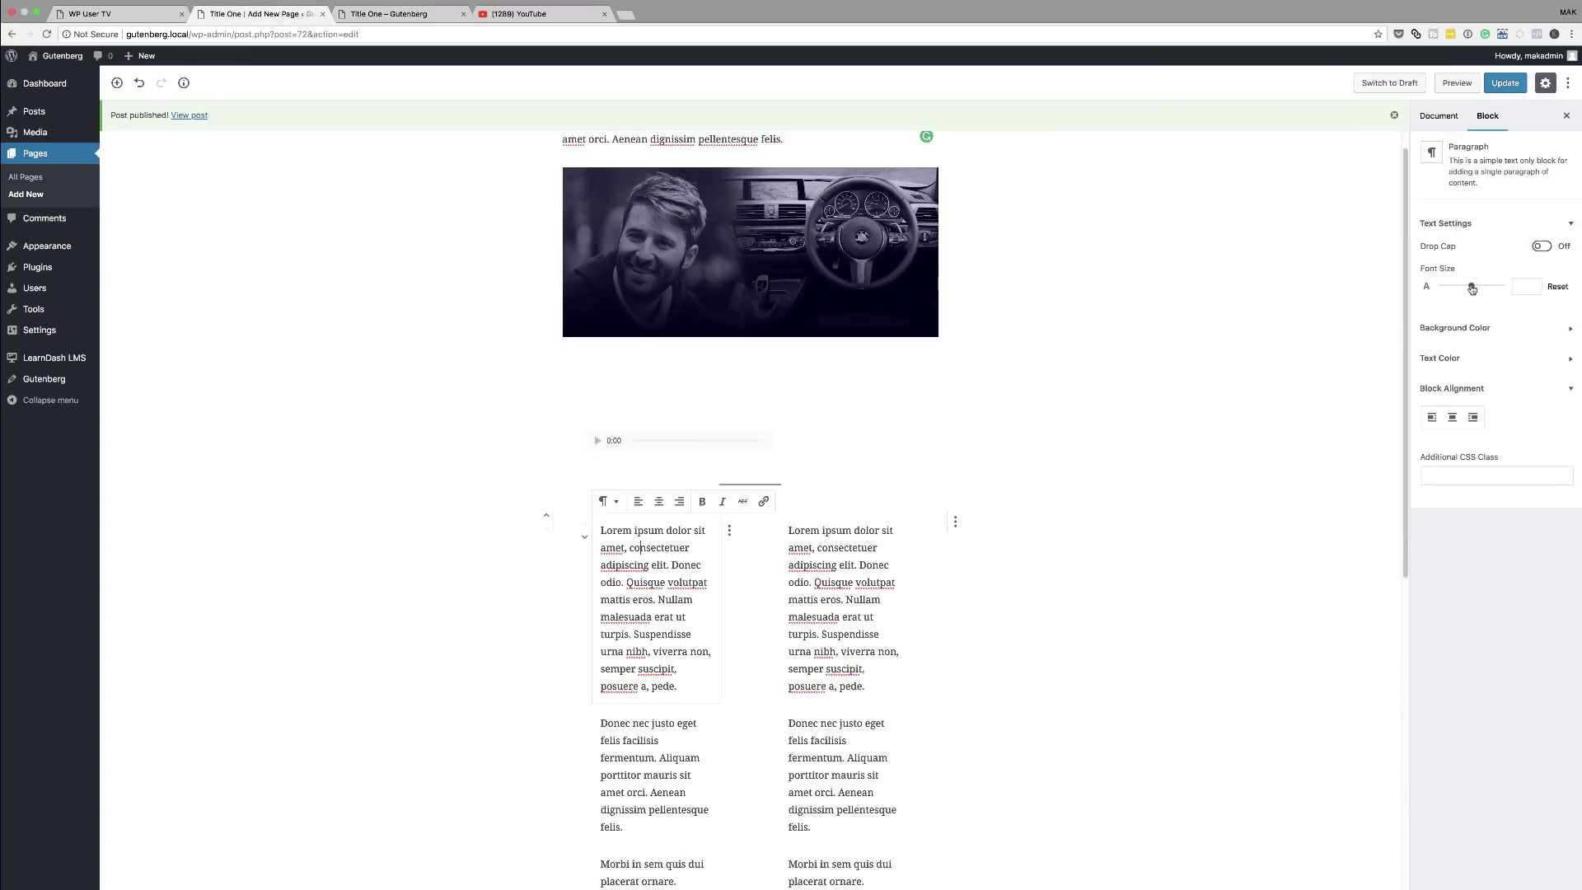
{"action": "mouse_move", "coordinate": [1473, 288]}
{"action": "left_mouse_down"}
{"action": "mouse_move", "coordinate": [1493, 289]}
{"action": "mouse_move", "coordinate": [1448, 301]}
{"action": "left_mouse_up"}
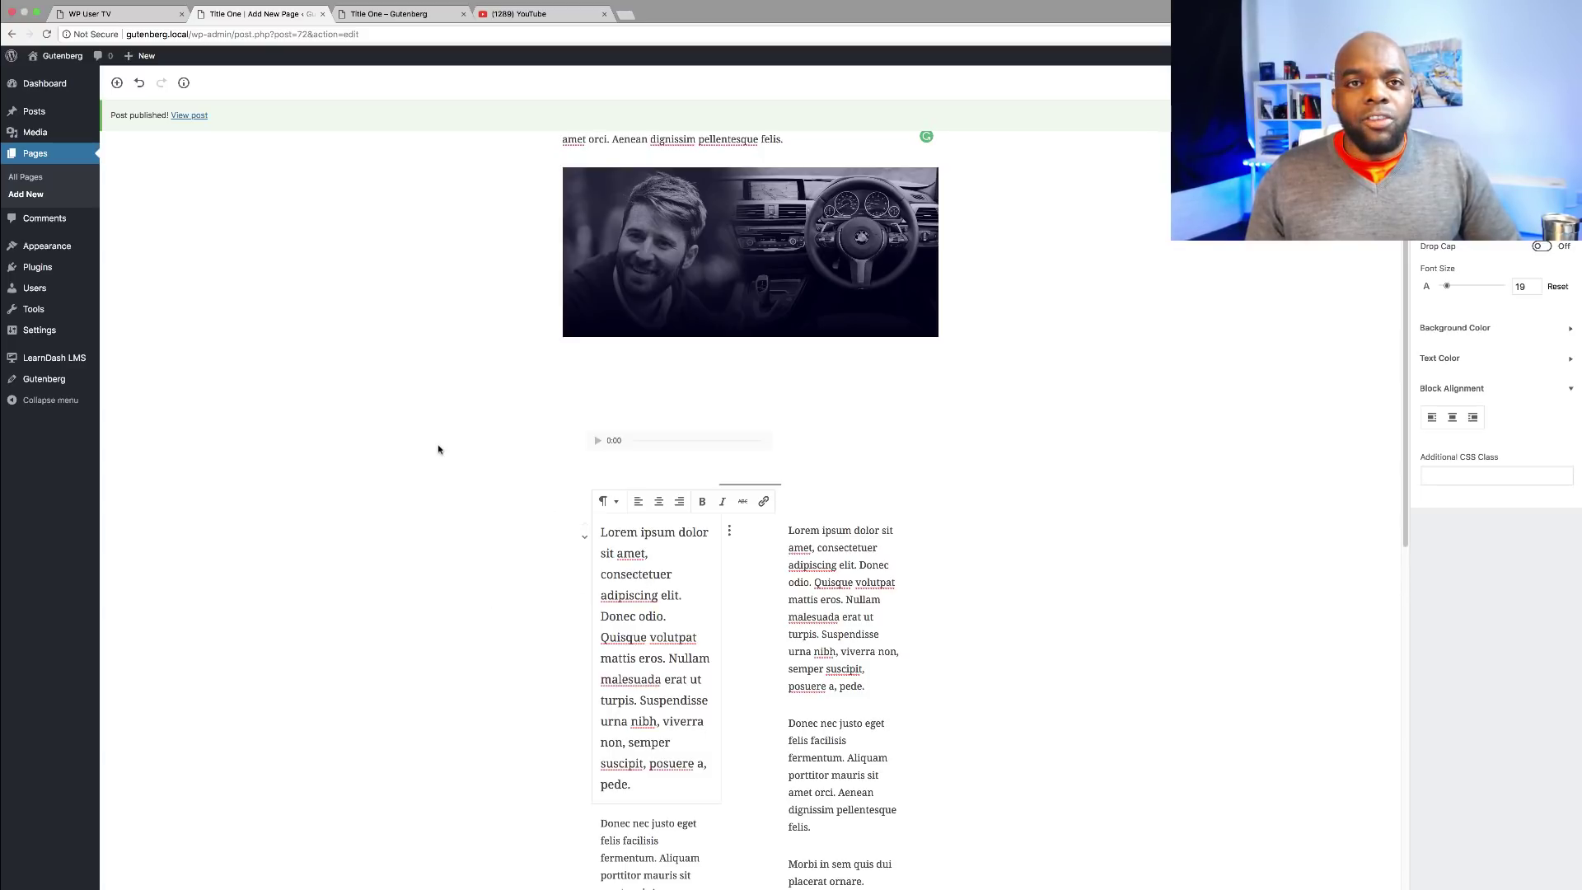
{"action": "mouse_move", "coordinate": [694, 276]}
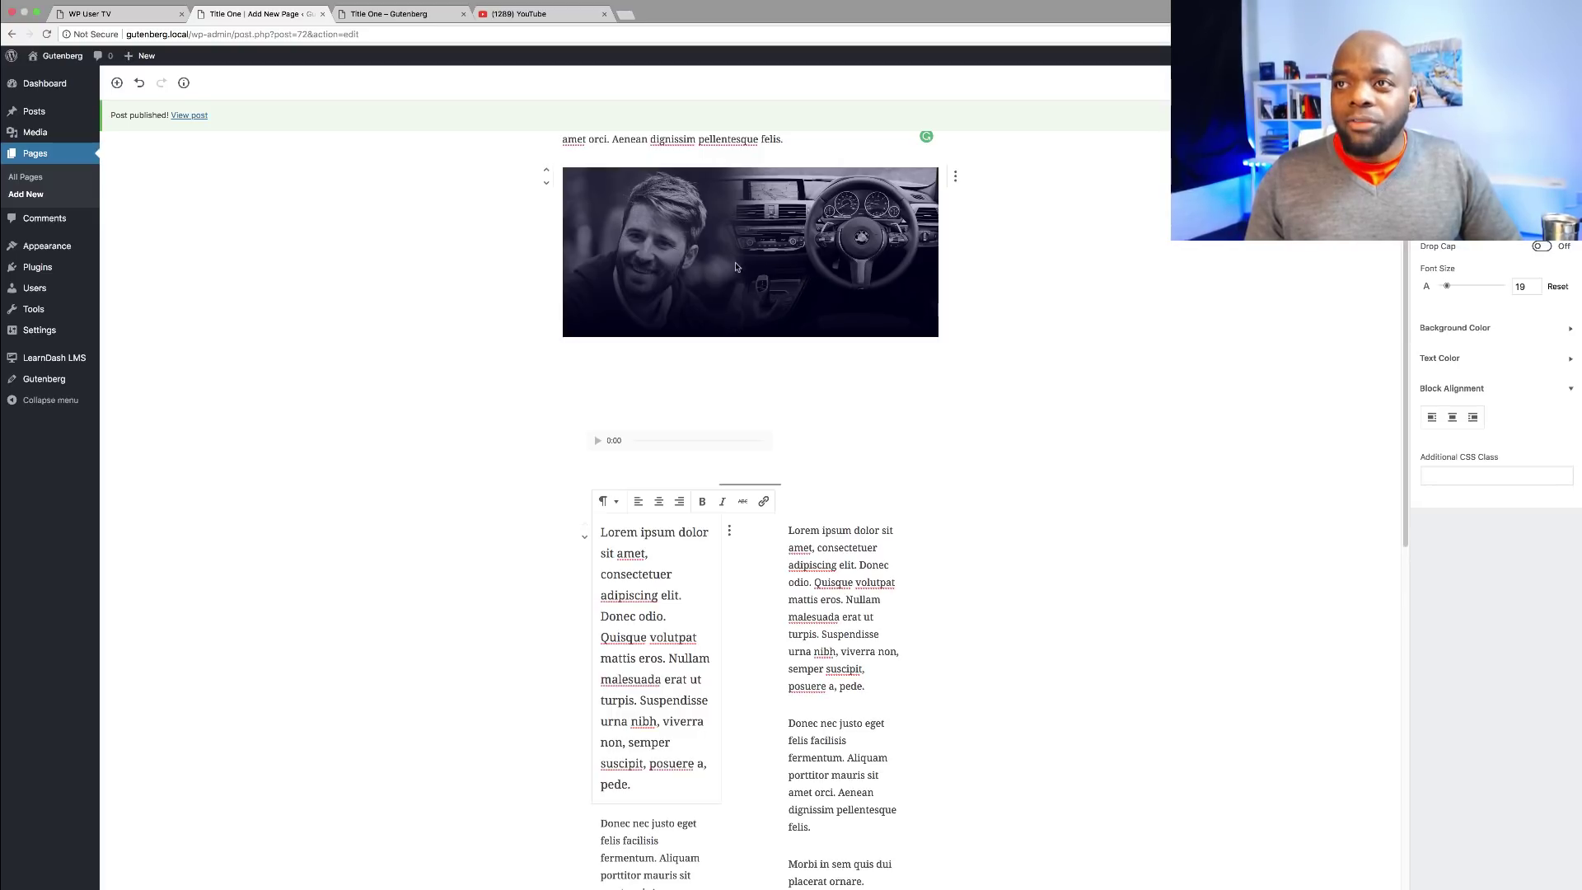
- Select the car banner image and show its Size dropdown options
{"action": "left_click", "coordinate": [736, 231]}
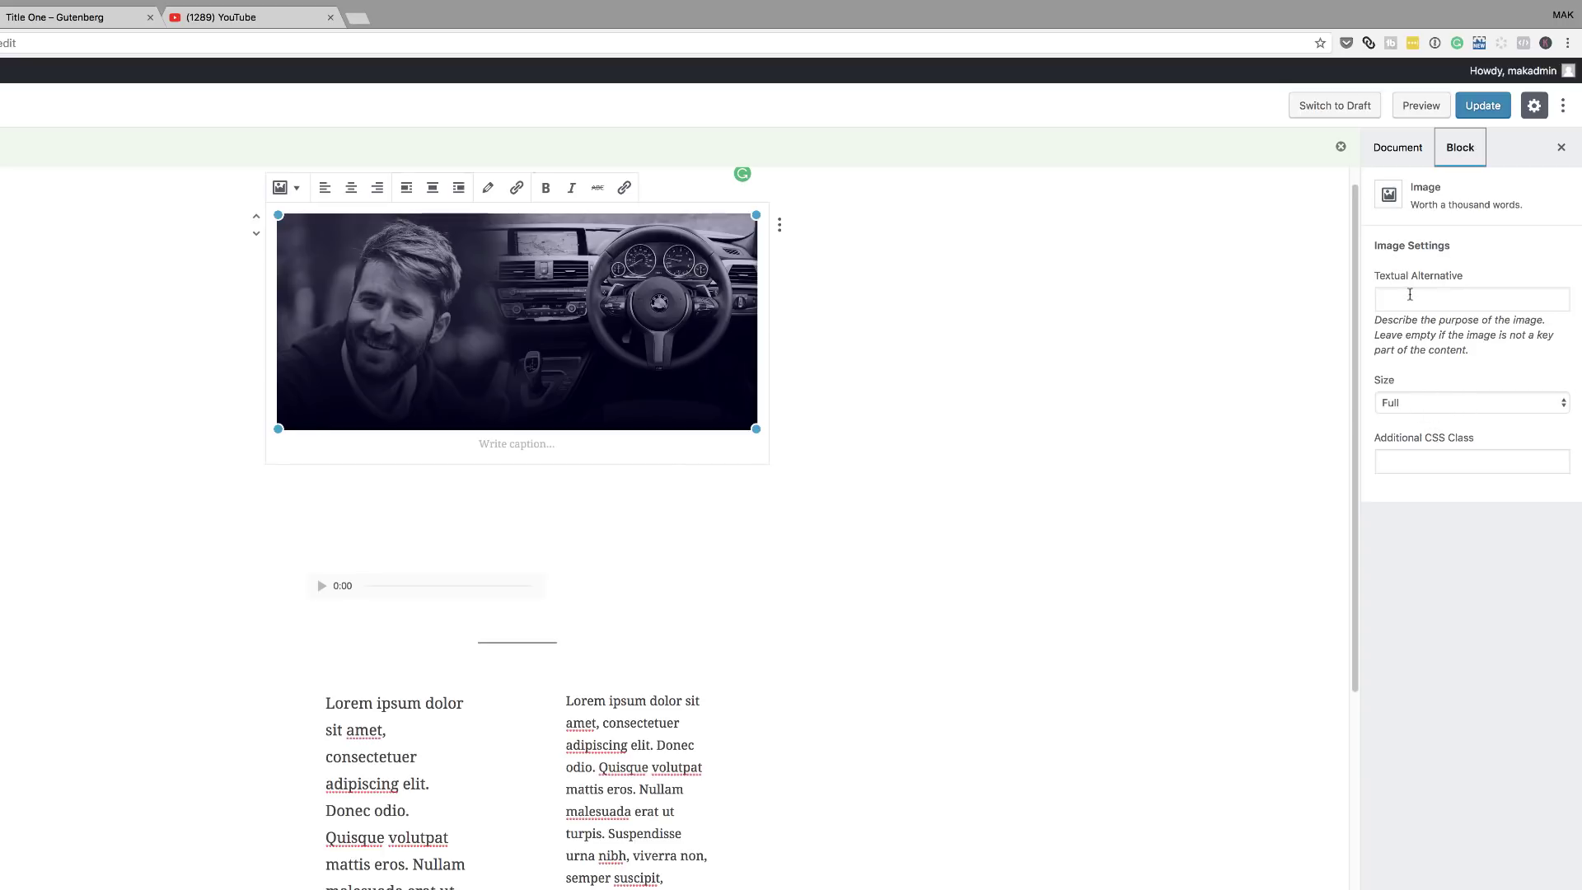
{"action": "left_click", "coordinate": [1417, 403]}
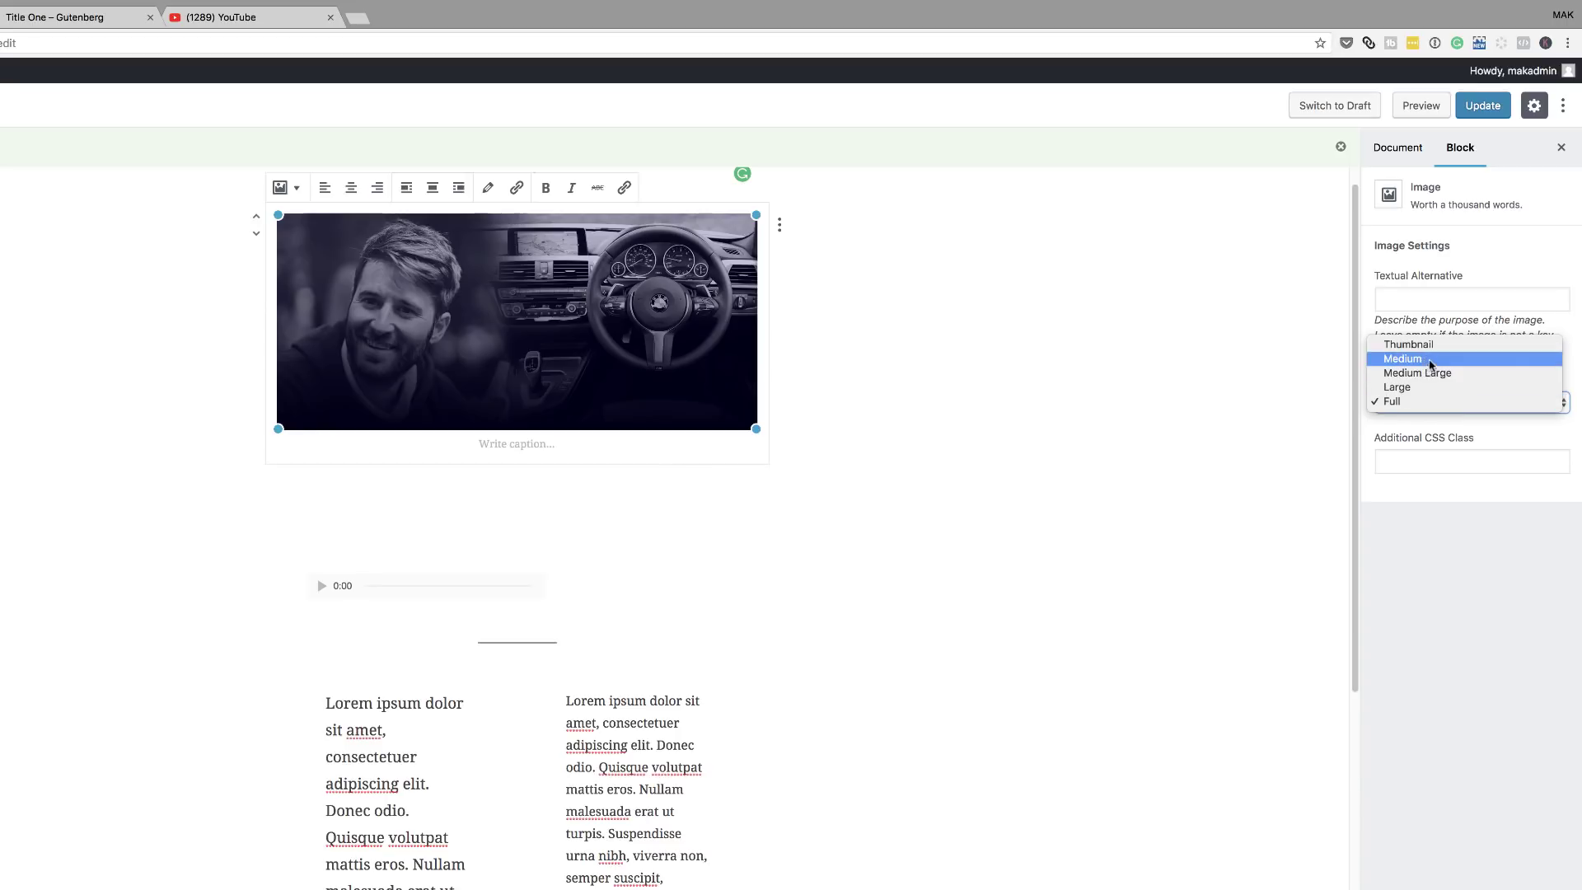
- Try Thumbnail and Full sizes with manual resizing, then settle the banner image on Large
{"action": "left_click", "coordinate": [1435, 346]}
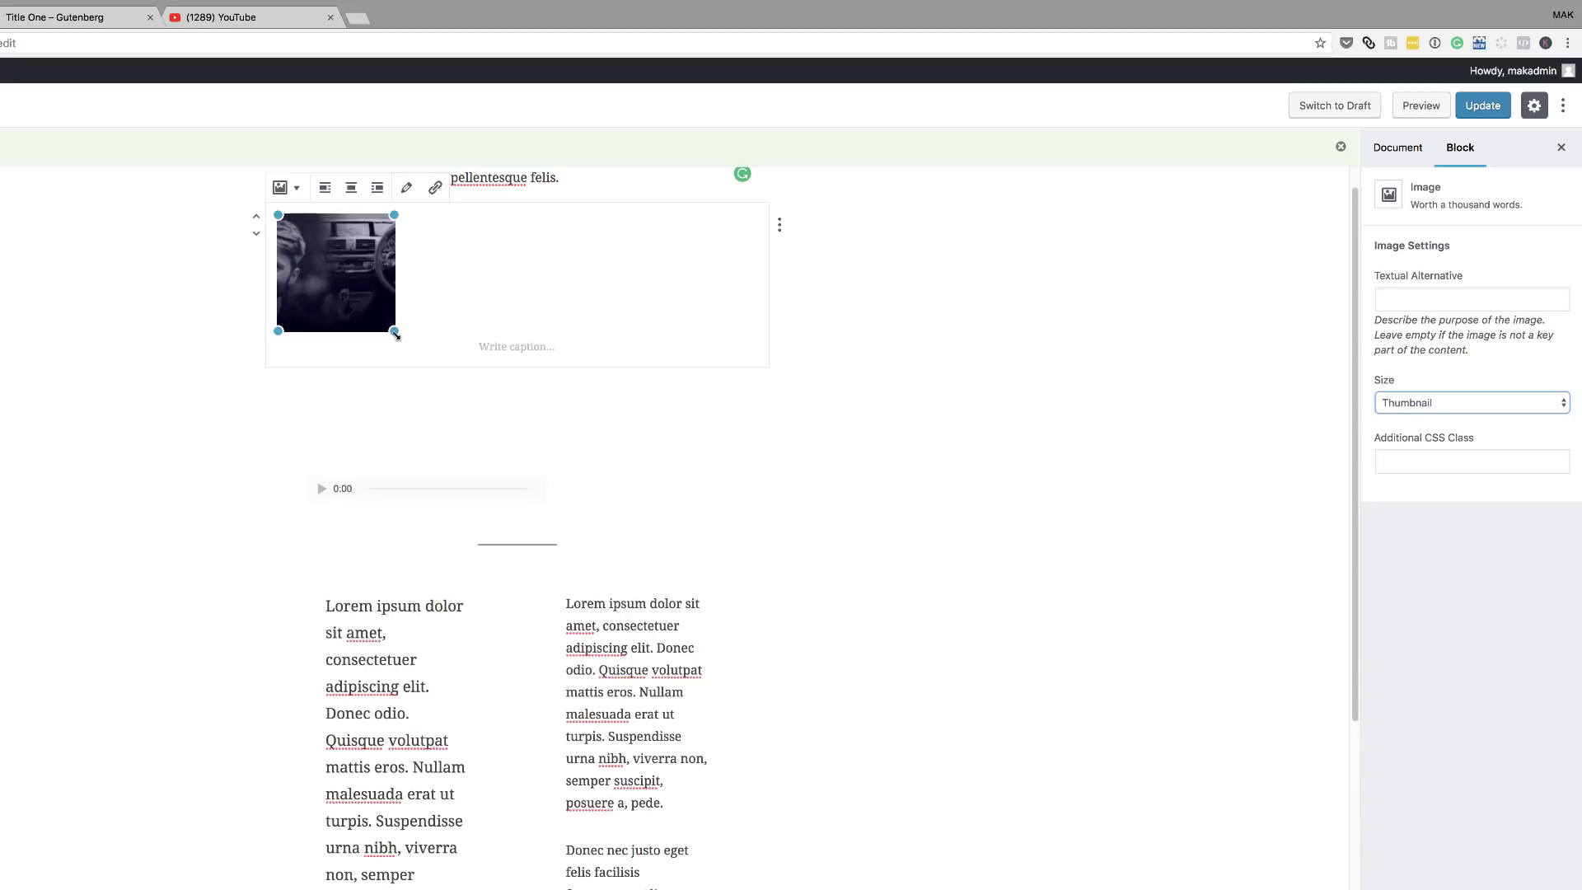
{"action": "left_click", "coordinate": [396, 332]}
{"action": "left_click_drag", "start_coordinate": [396, 332], "coordinate": [543, 382]}
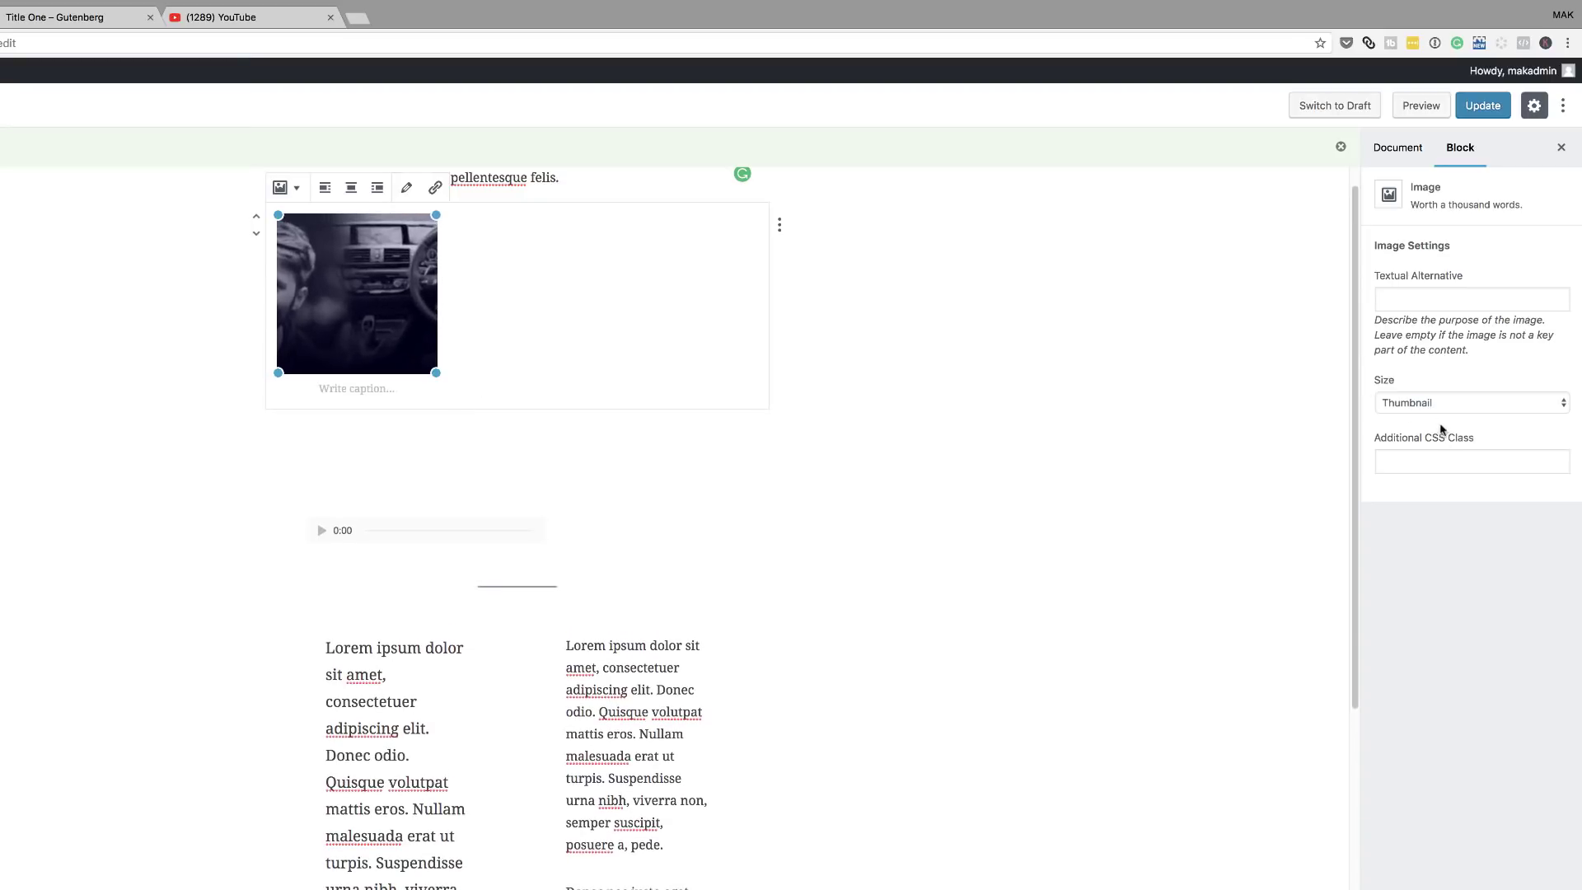
{"action": "left_click", "coordinate": [1439, 406]}
{"action": "left_click", "coordinate": [1431, 458]}
{"action": "left_click", "coordinate": [419, 275]}
{"action": "left_click_drag", "start_coordinate": [437, 375], "coordinate": [650, 417]}
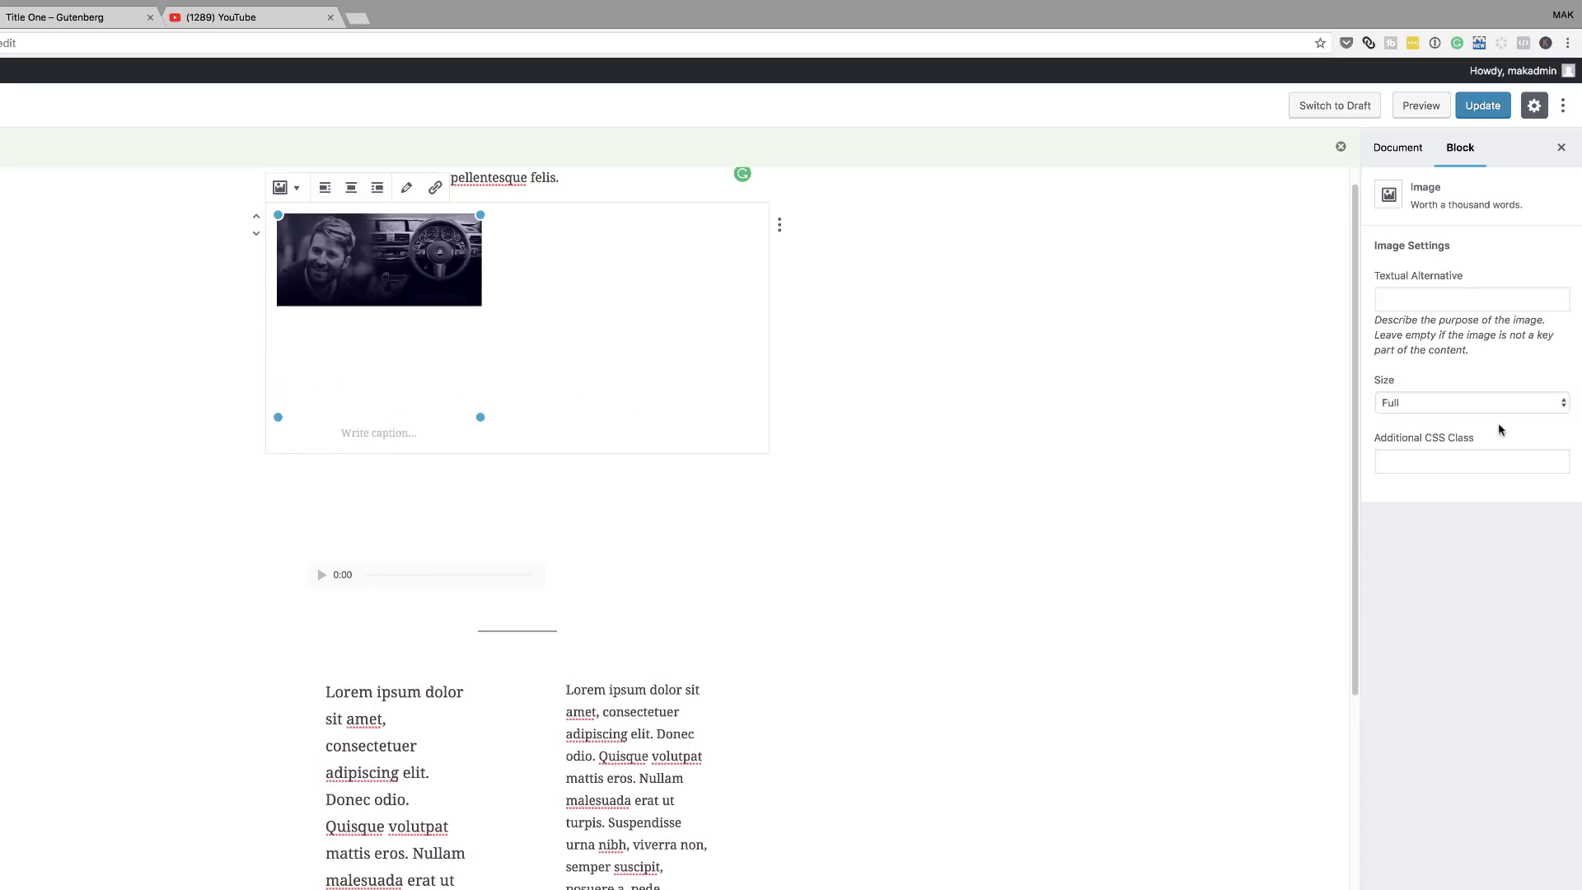
{"action": "left_click", "coordinate": [1492, 403]}
{"action": "left_click", "coordinate": [1431, 387]}
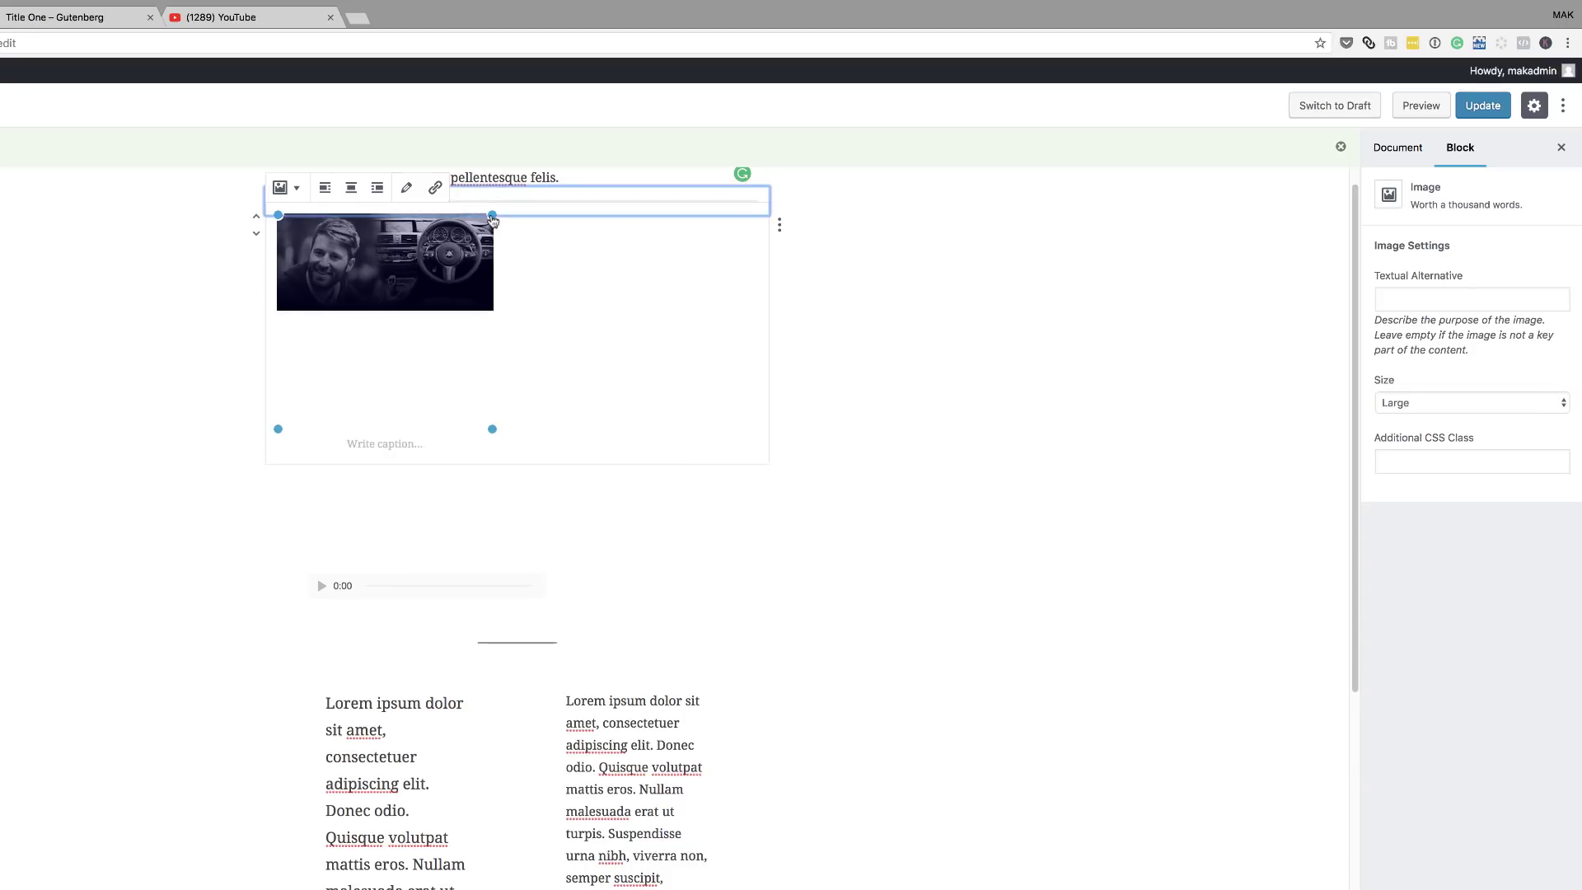
- Add two empty paragraphs above the image and reselect the image block
{"action": "left_click", "coordinate": [517, 200]}
{"action": "left_click", "coordinate": [477, 301]}
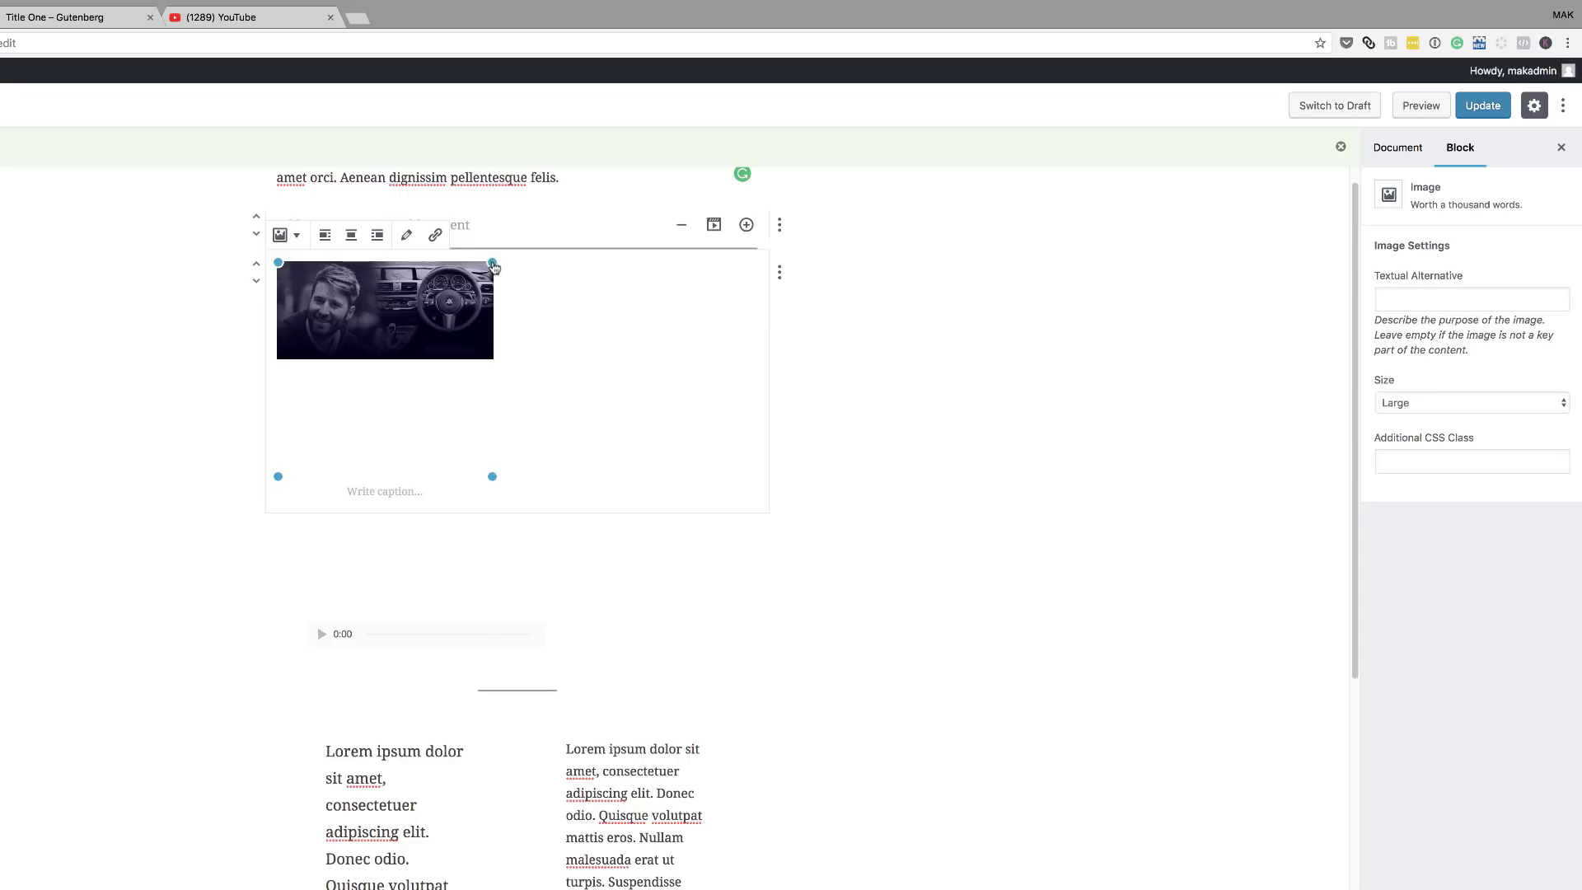
{"action": "left_click", "coordinate": [537, 260]}
{"action": "left_click", "coordinate": [421, 366]}
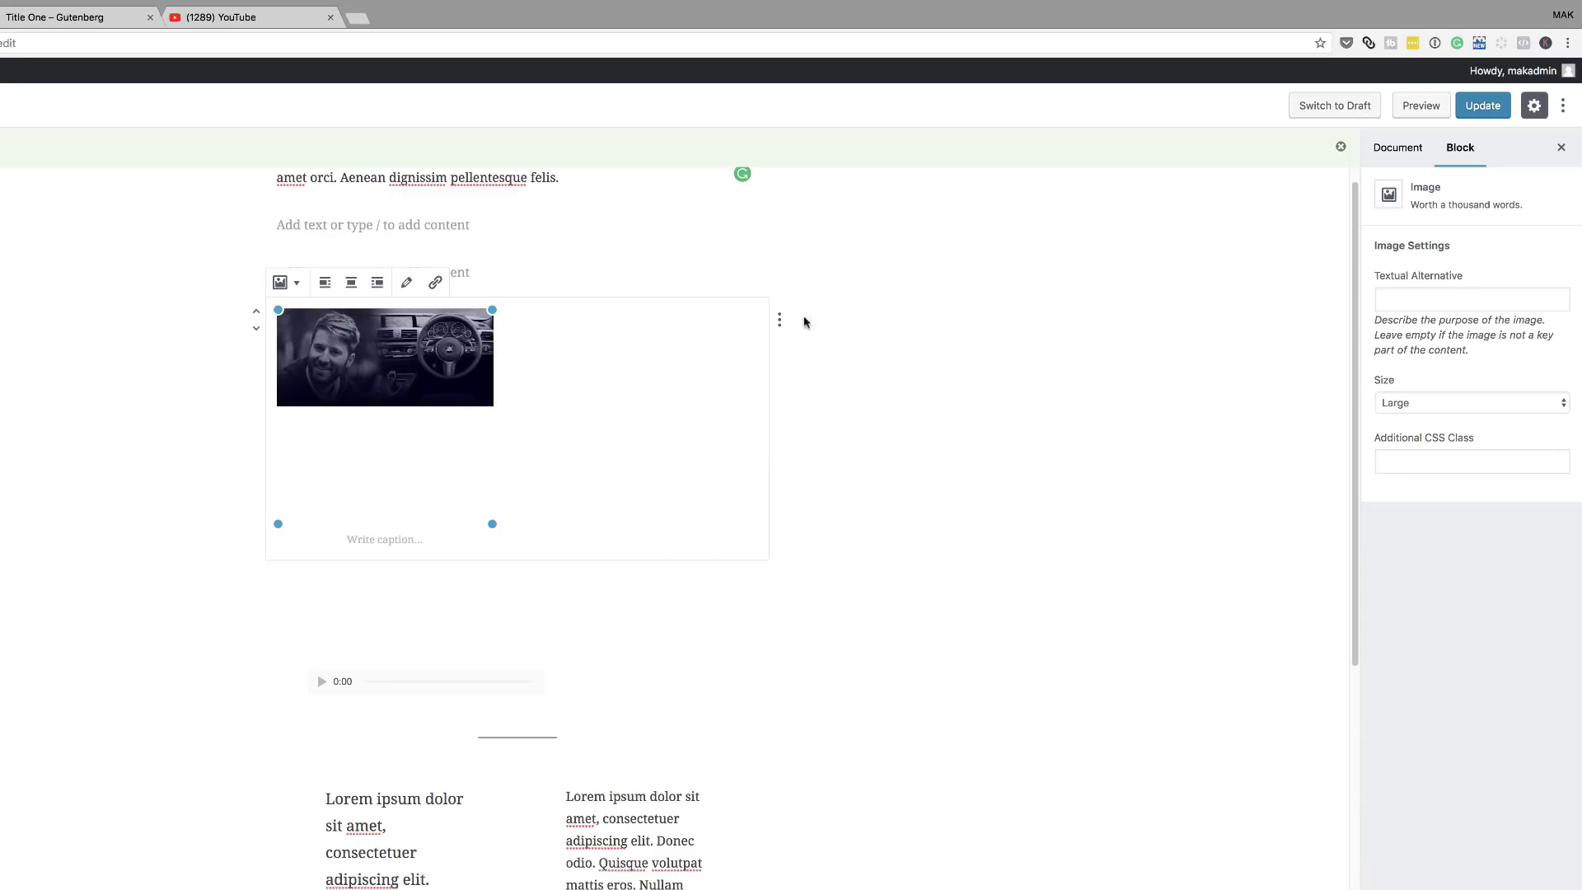
{"action": "left_click", "coordinate": [780, 320]}
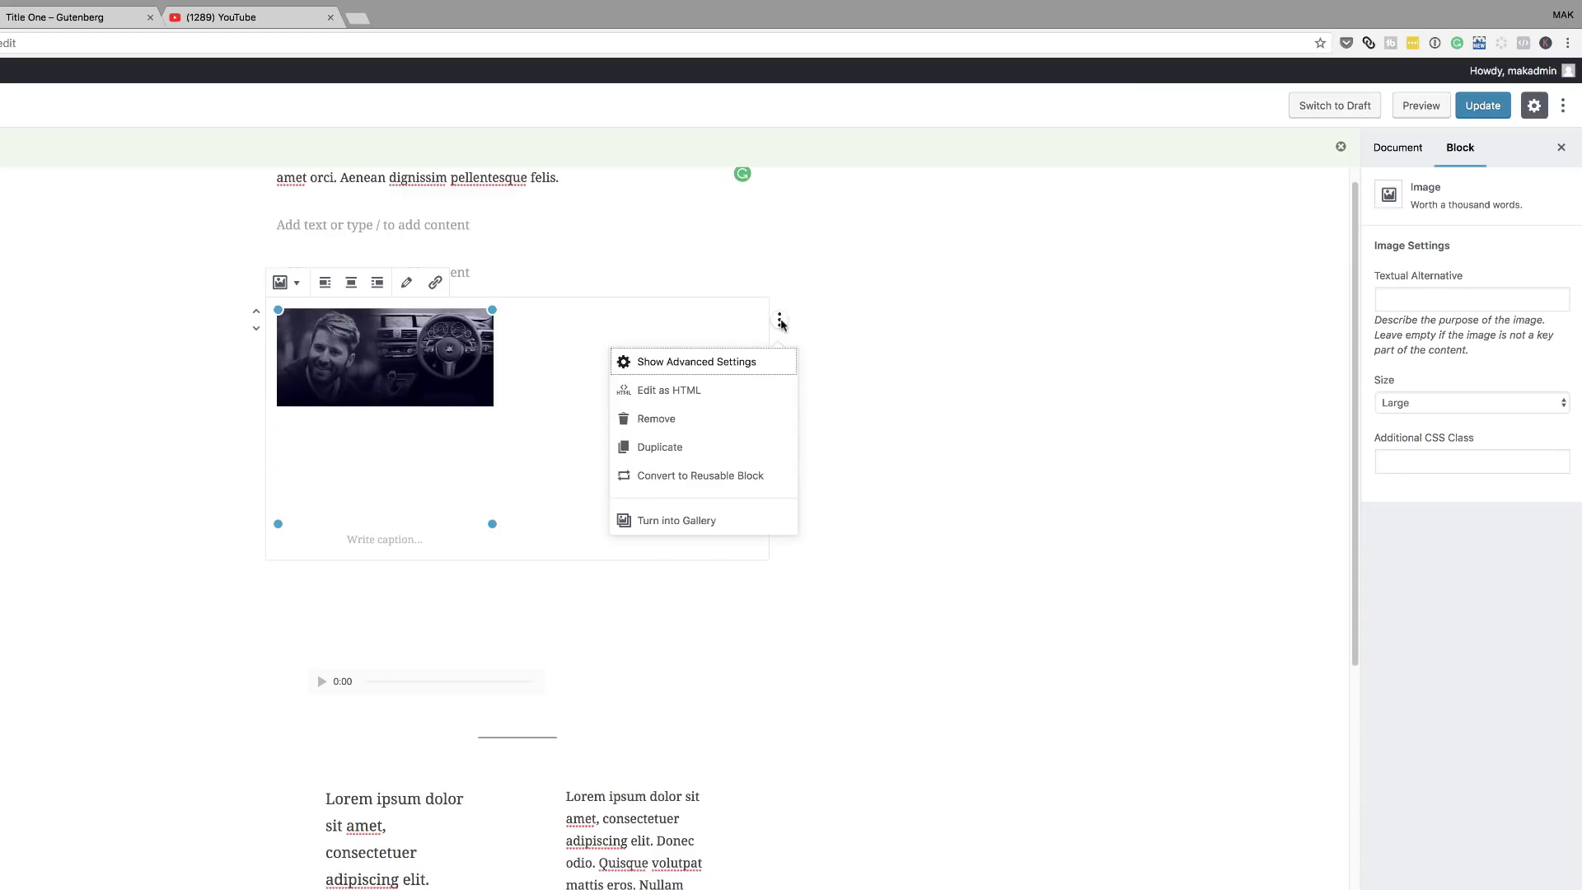
{"action": "left_click", "coordinate": [851, 453]}
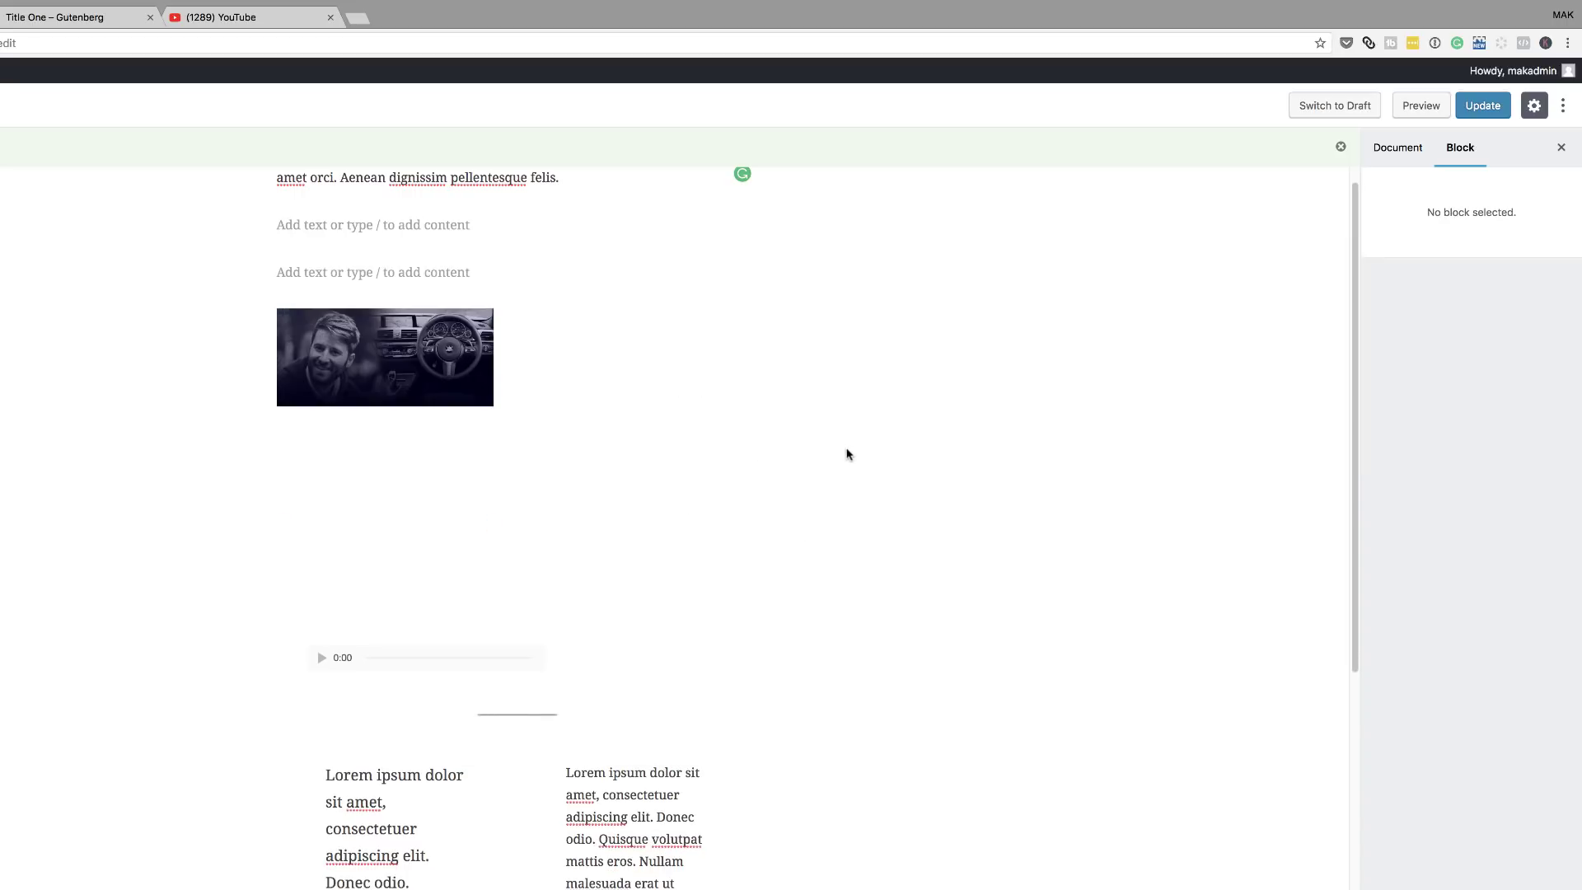
{"action": "left_click", "coordinate": [372, 364]}
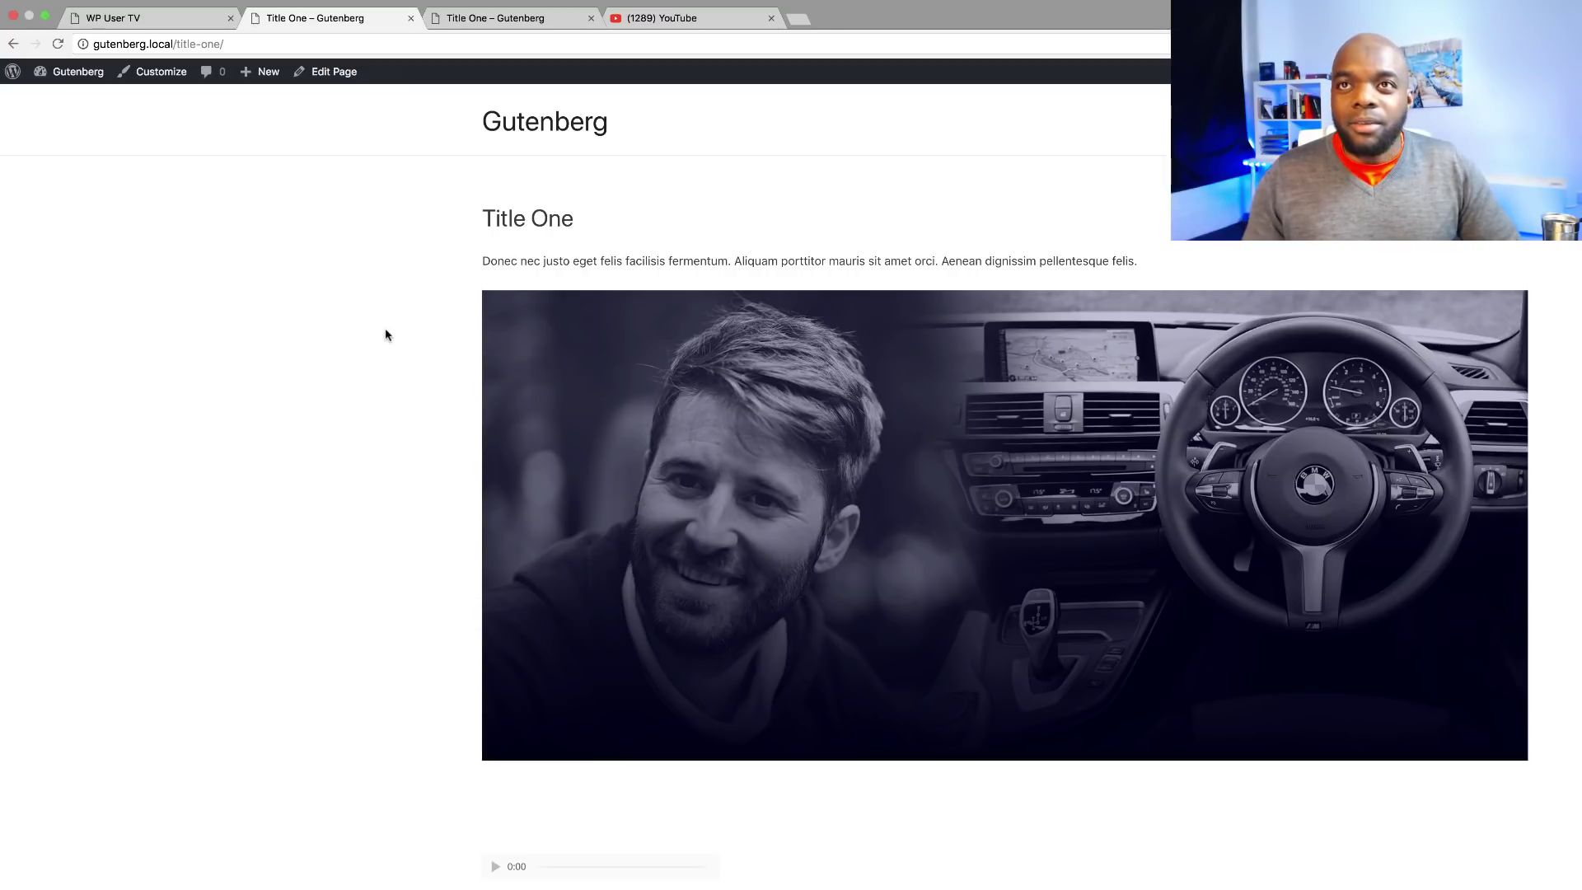
- Go to the Dashboard, then Plugins > Add New
{"action": "mouse_move", "coordinate": [78, 72]}
{"action": "left_click", "coordinate": [59, 99]}
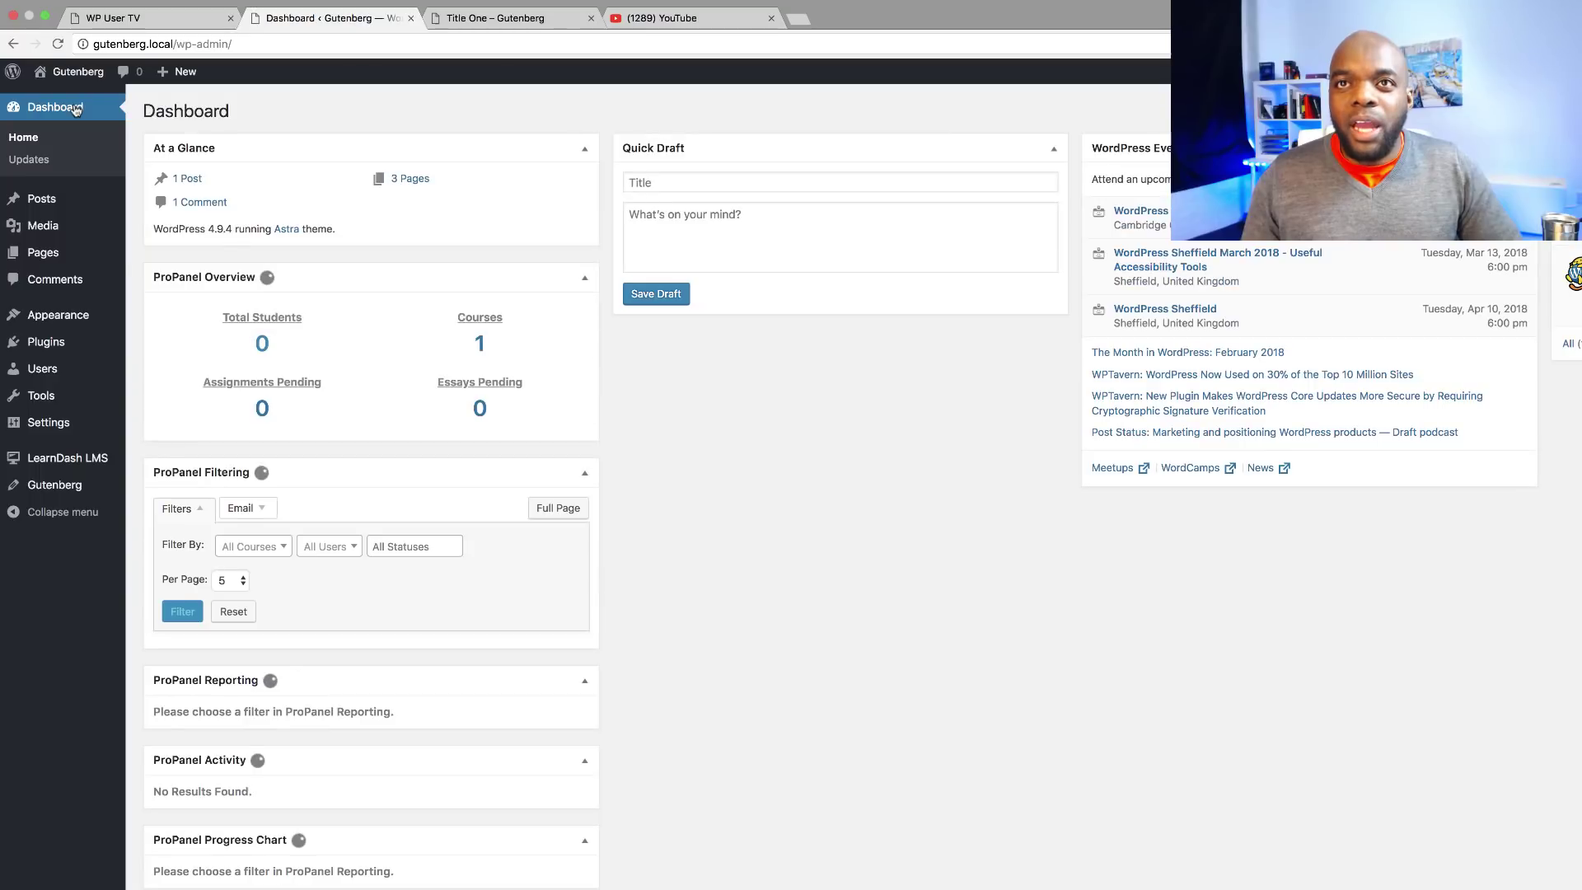
{"action": "mouse_move", "coordinate": [77, 270]}
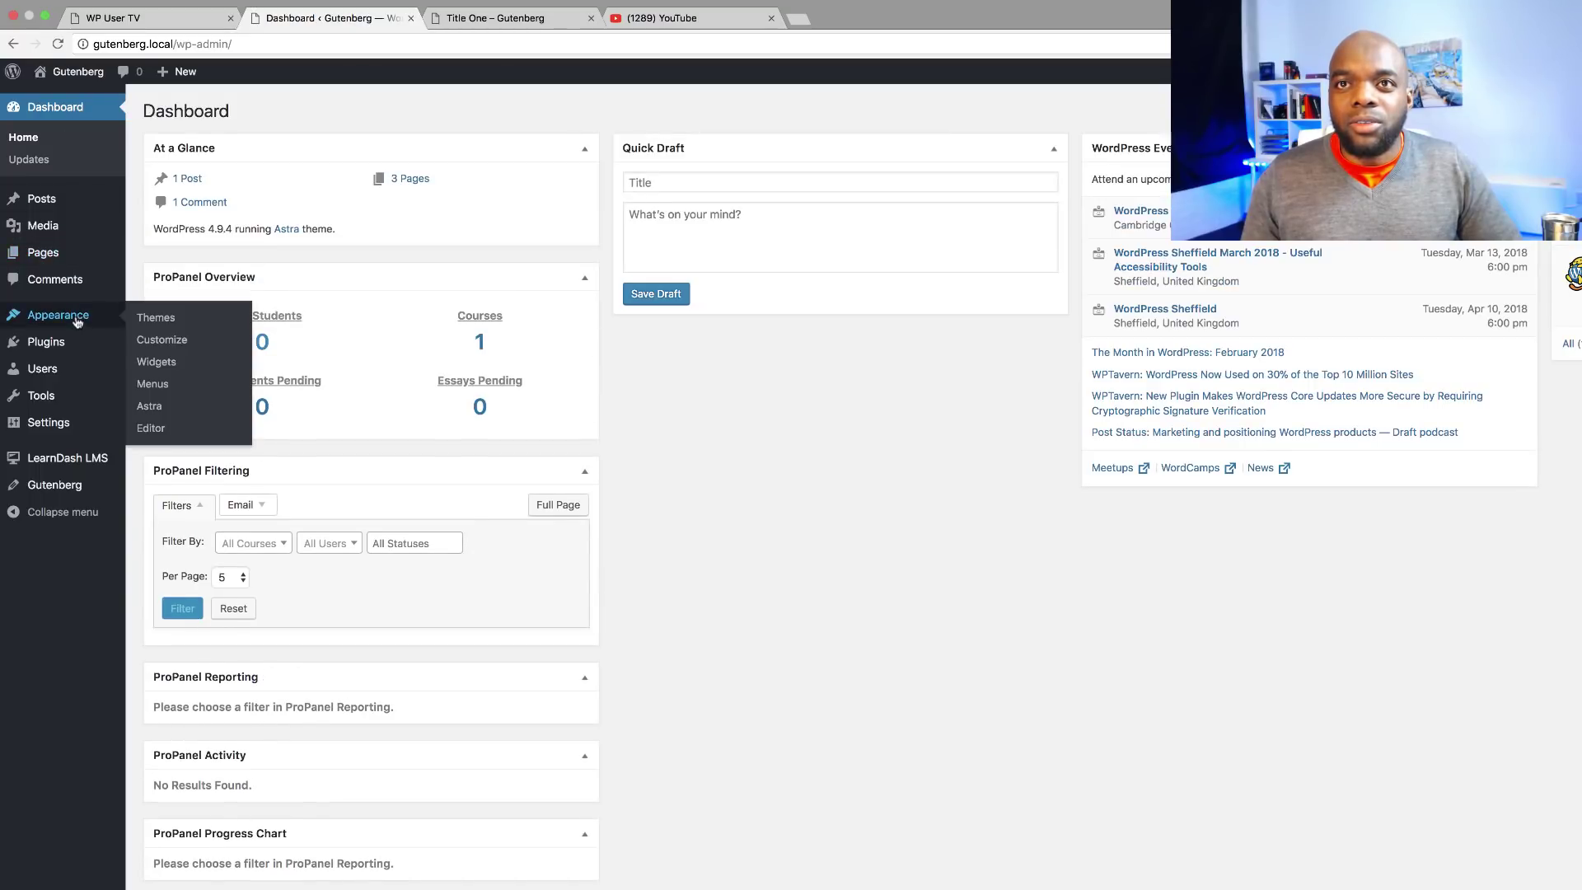
{"action": "mouse_move", "coordinate": [61, 351]}
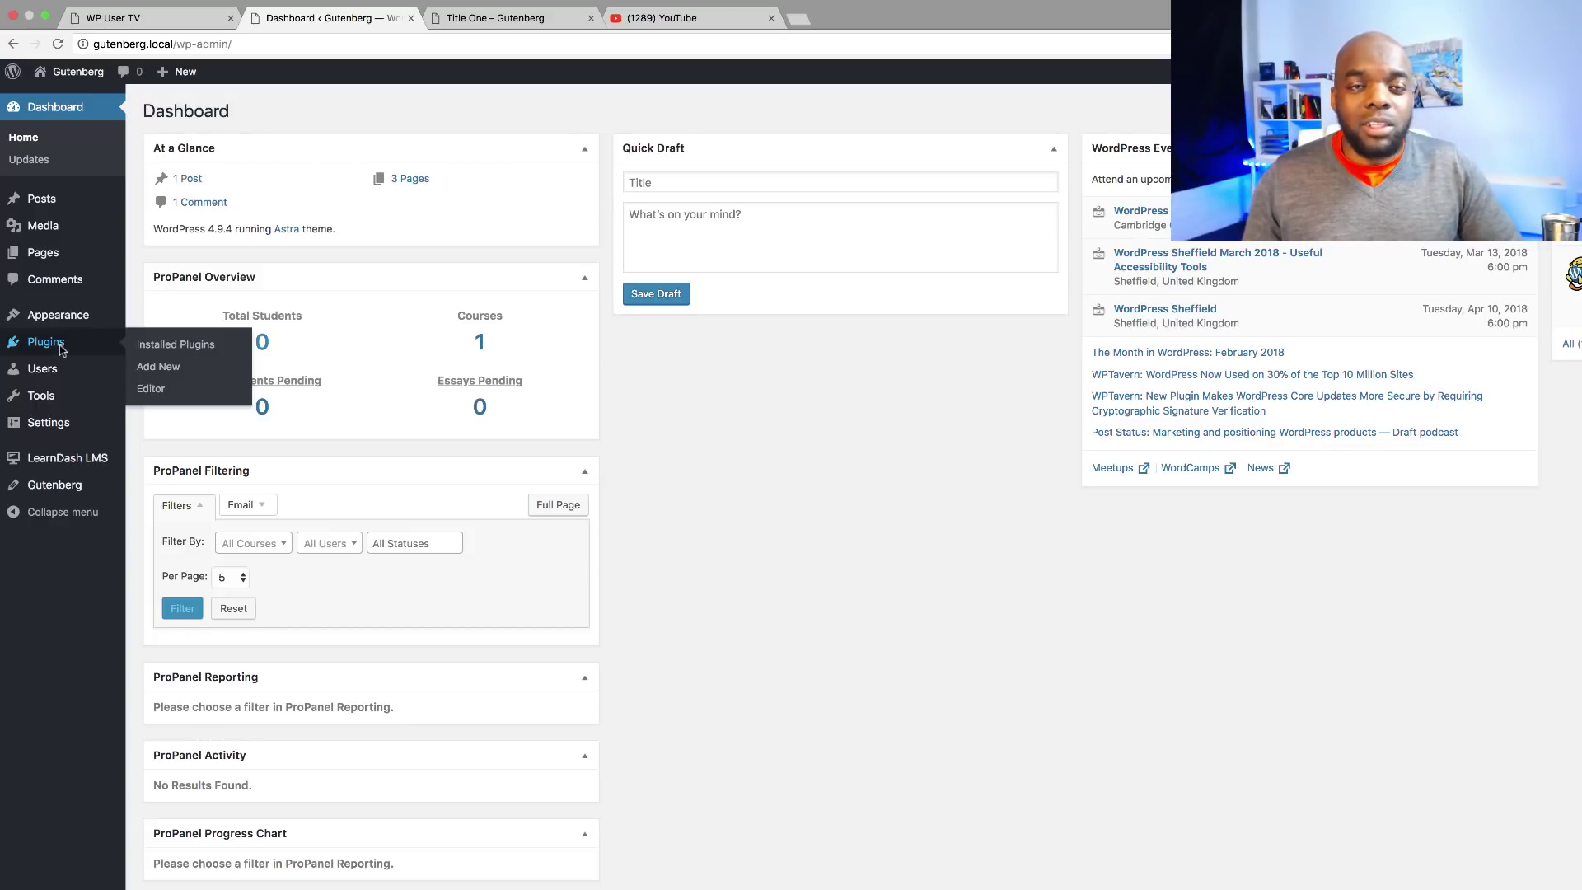
{"action": "left_click", "coordinate": [167, 373]}
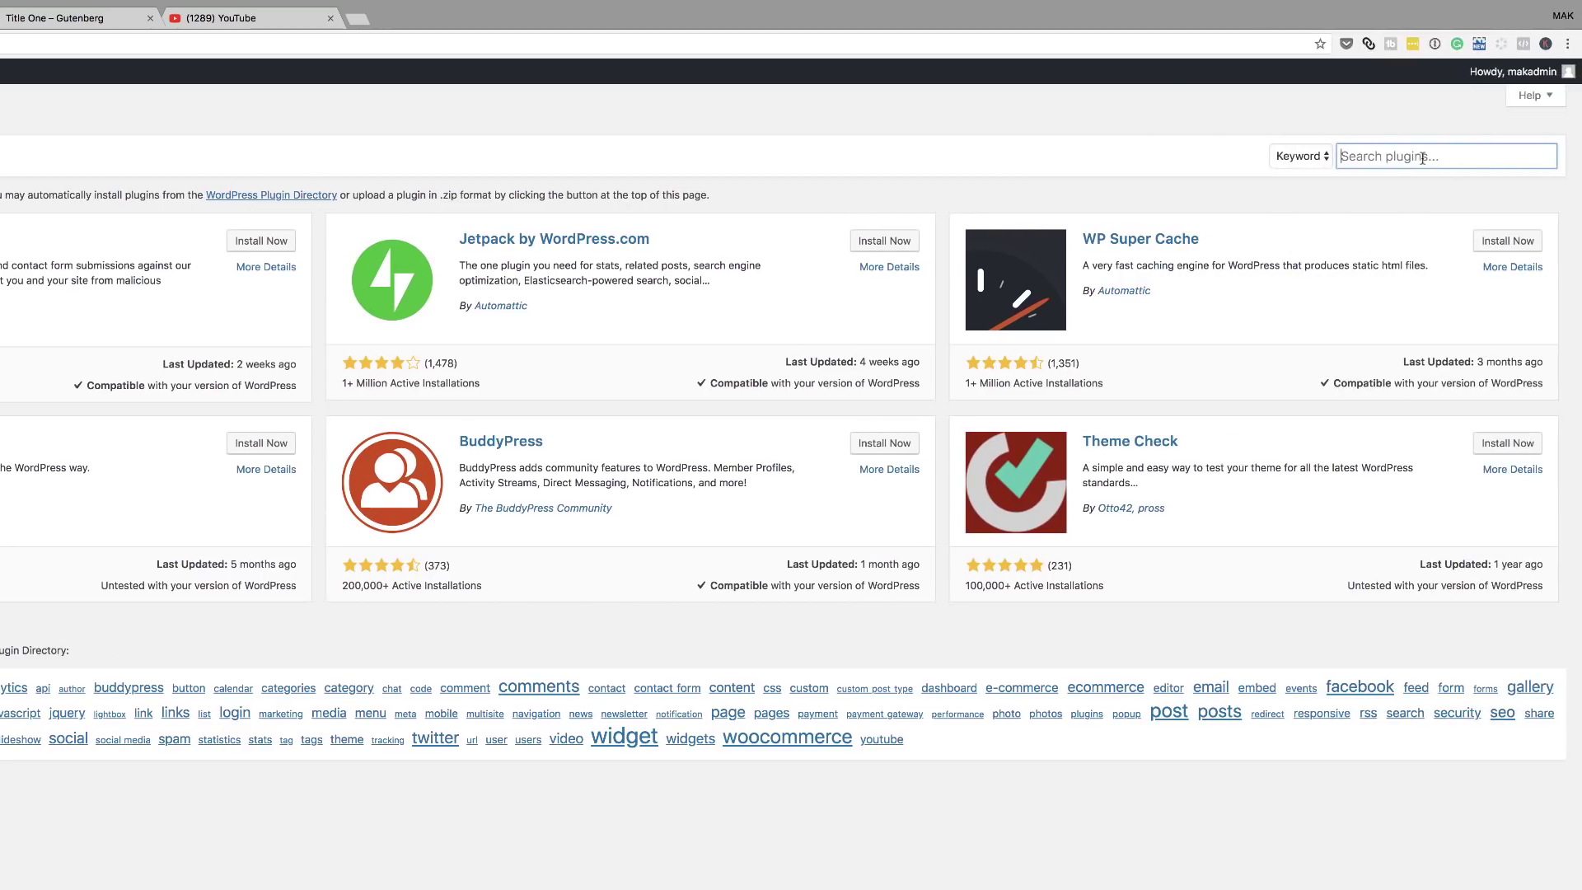
- Search plugins for 'yoast', then install and activate Yoast SEO
{"action": "type", "text": "yoast"}
{"action": "left_click", "coordinate": [261, 240]}
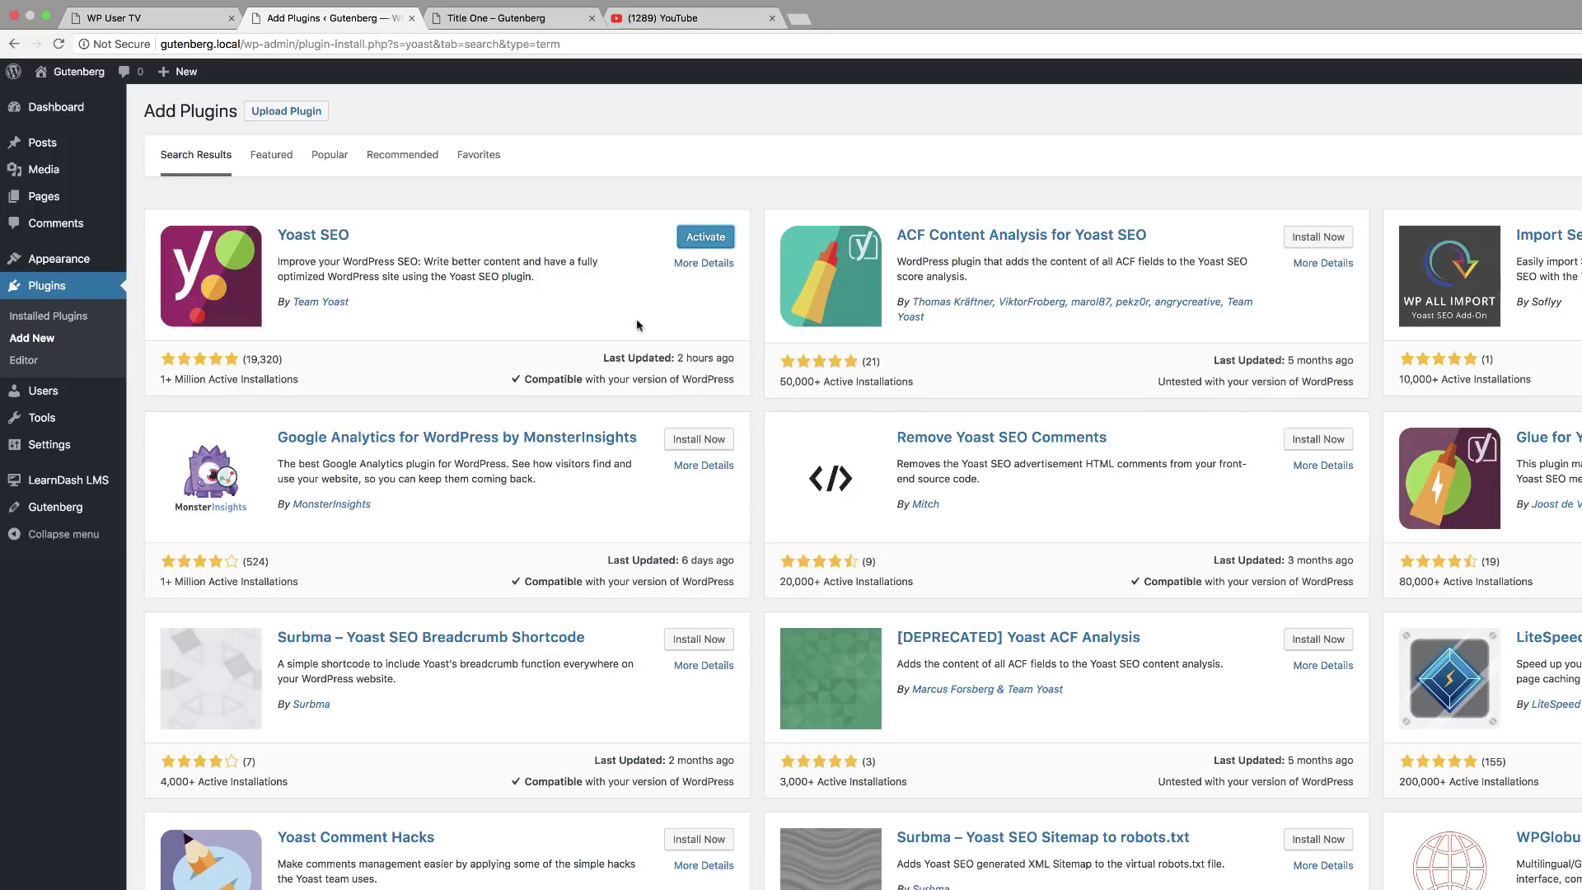
{"action": "left_click", "coordinate": [705, 238]}
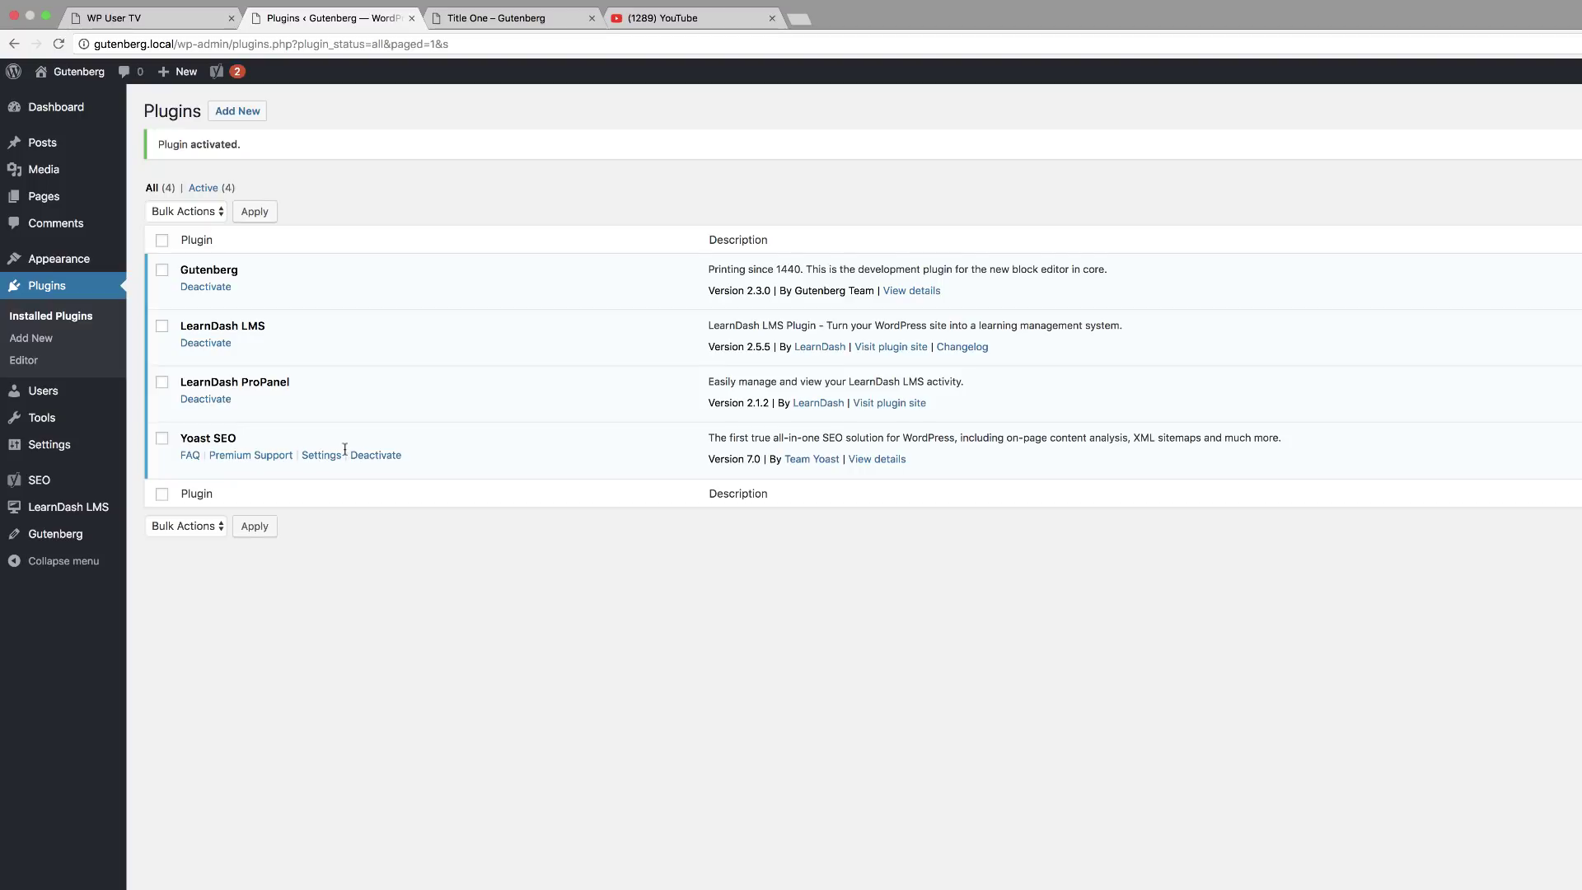
- Reopen Title One from the Pages list and select its title text 'Title One'
{"action": "mouse_move", "coordinate": [79, 194]}
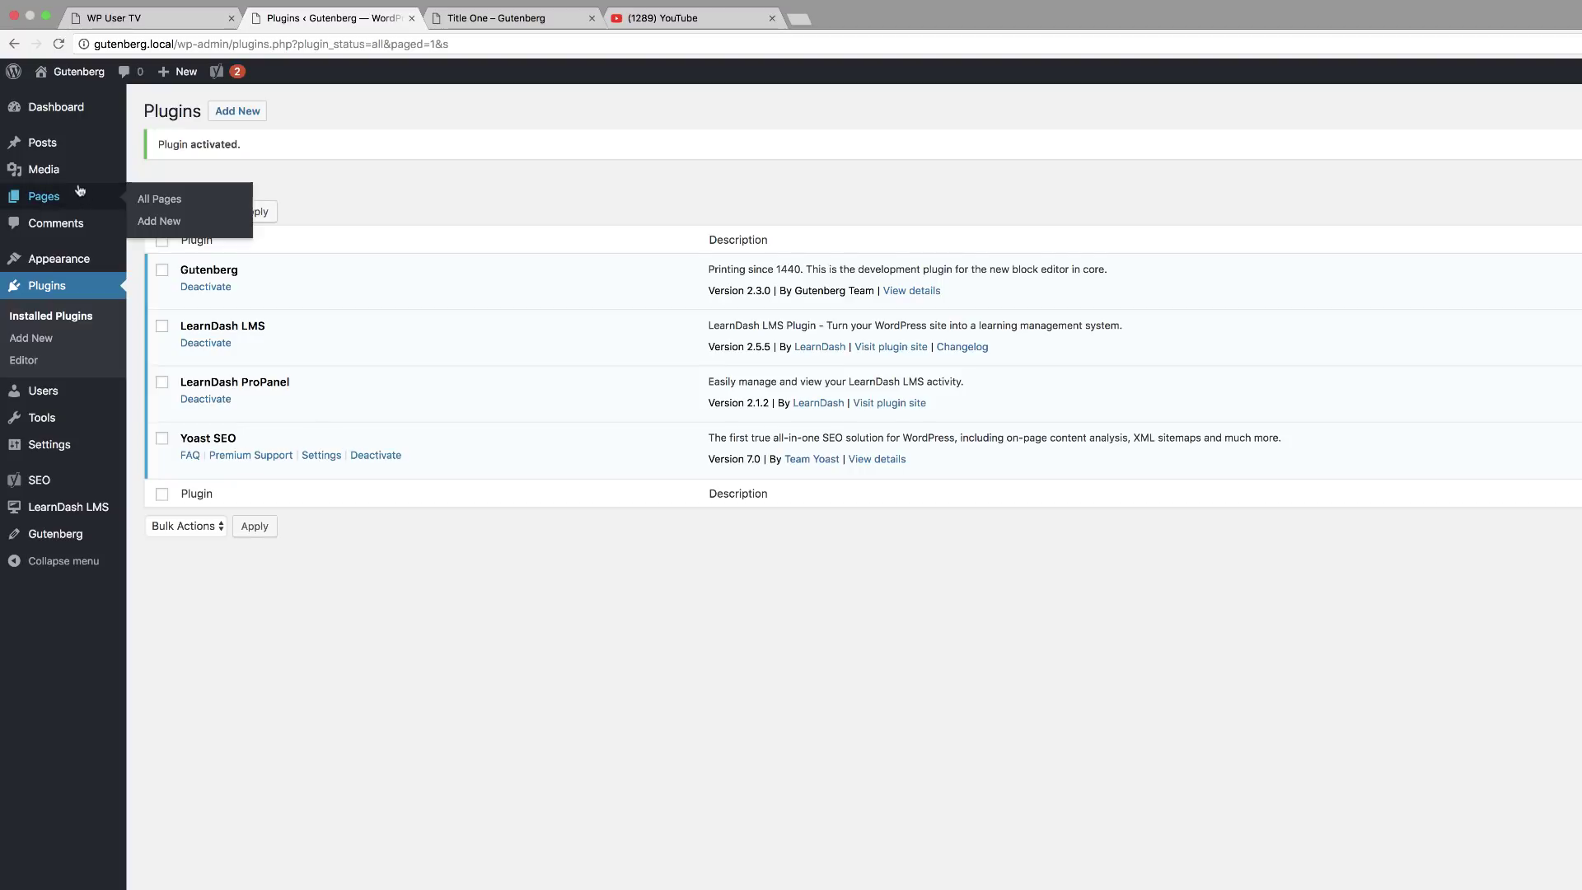
{"action": "left_click", "coordinate": [174, 200]}
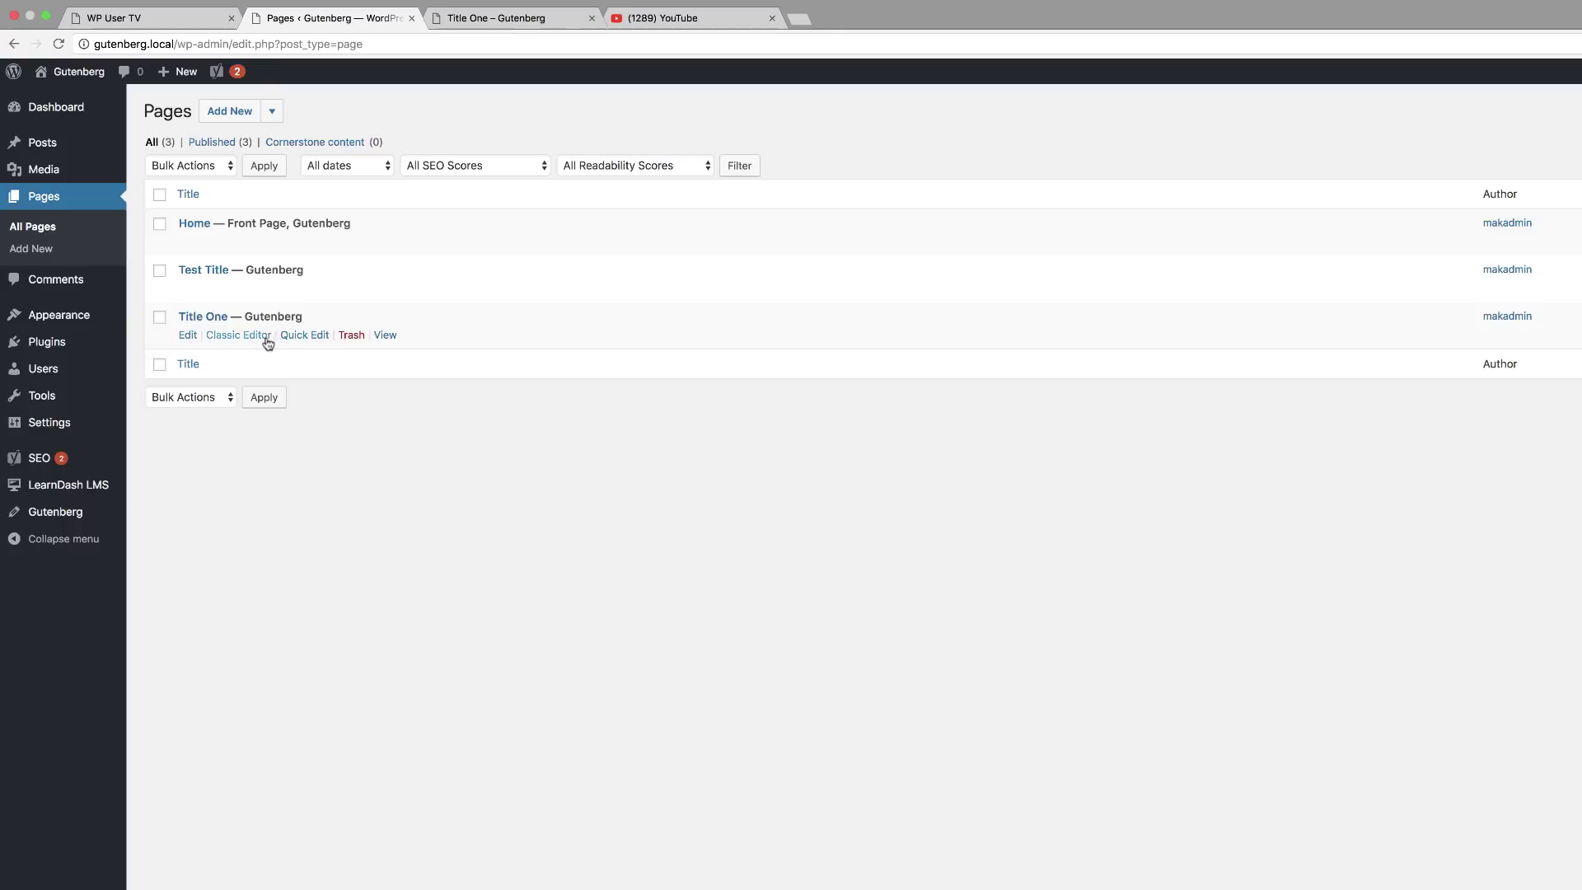
{"action": "left_click", "coordinate": [187, 336]}
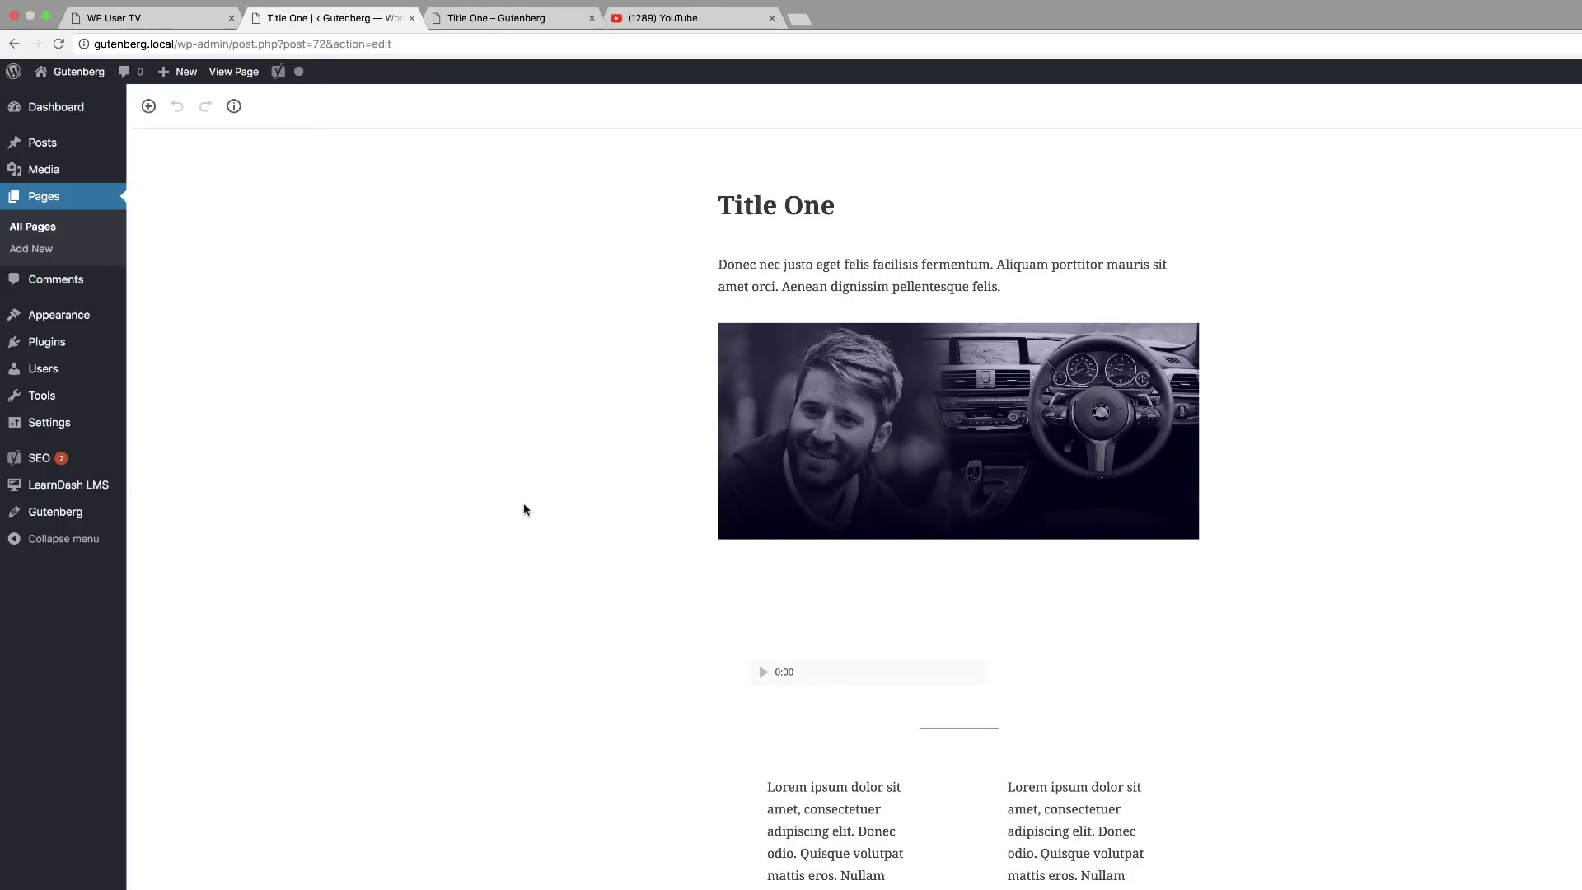
{"action": "scroll", "coordinate": [523, 505], "scroll_direction": "down", "scroll_amount": 10}
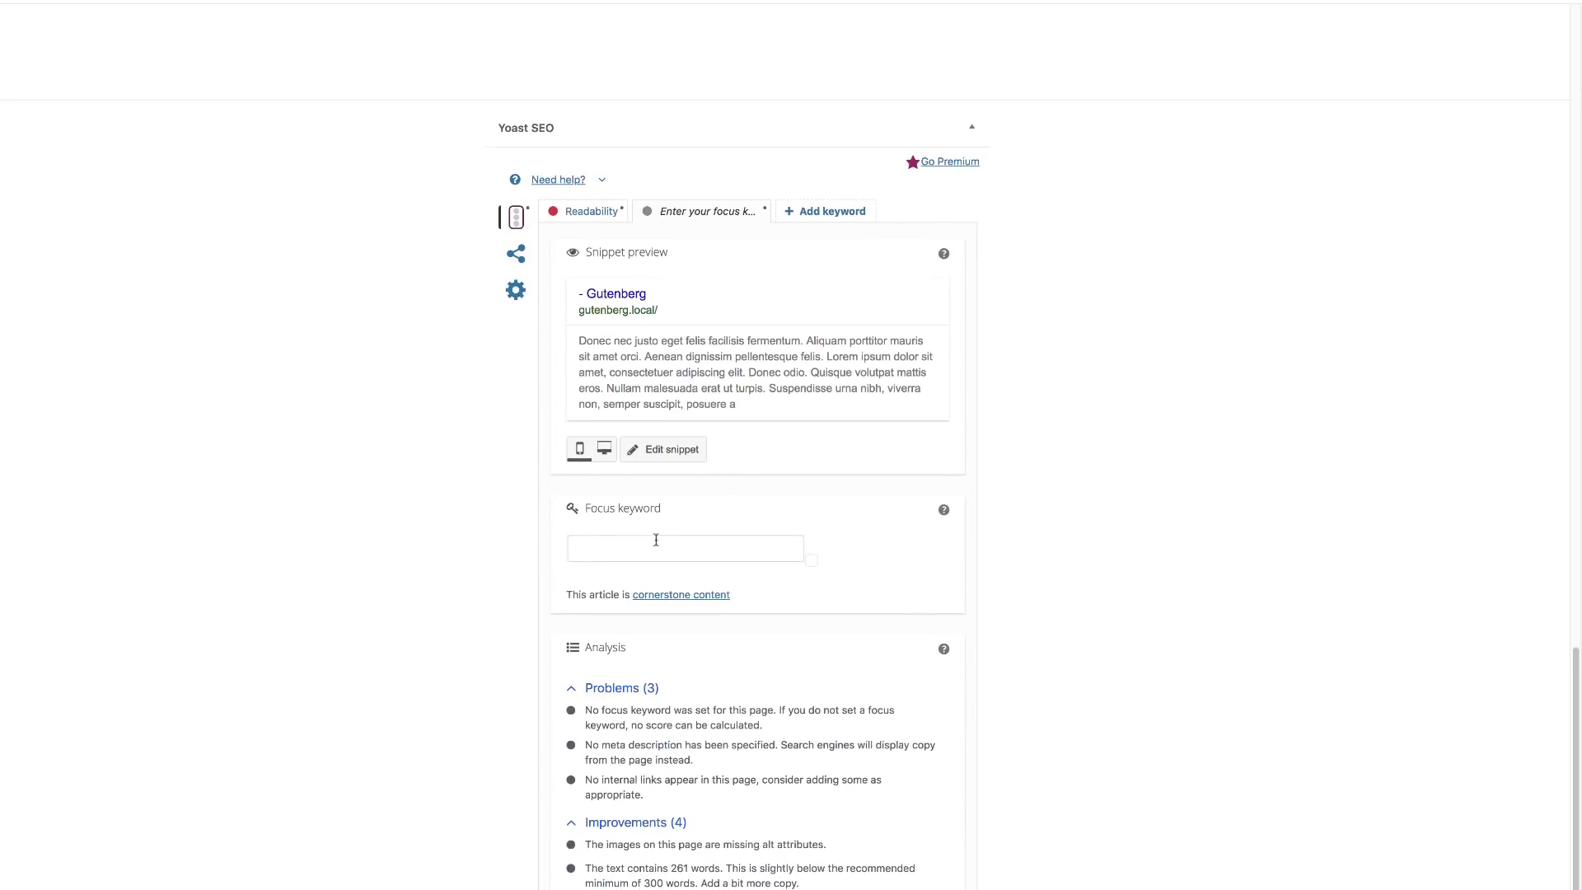
{"action": "scroll", "coordinate": [498, 494], "scroll_direction": "up", "scroll_amount": 5}
{"action": "scroll", "coordinate": [498, 492], "scroll_direction": "up", "scroll_amount": 15}
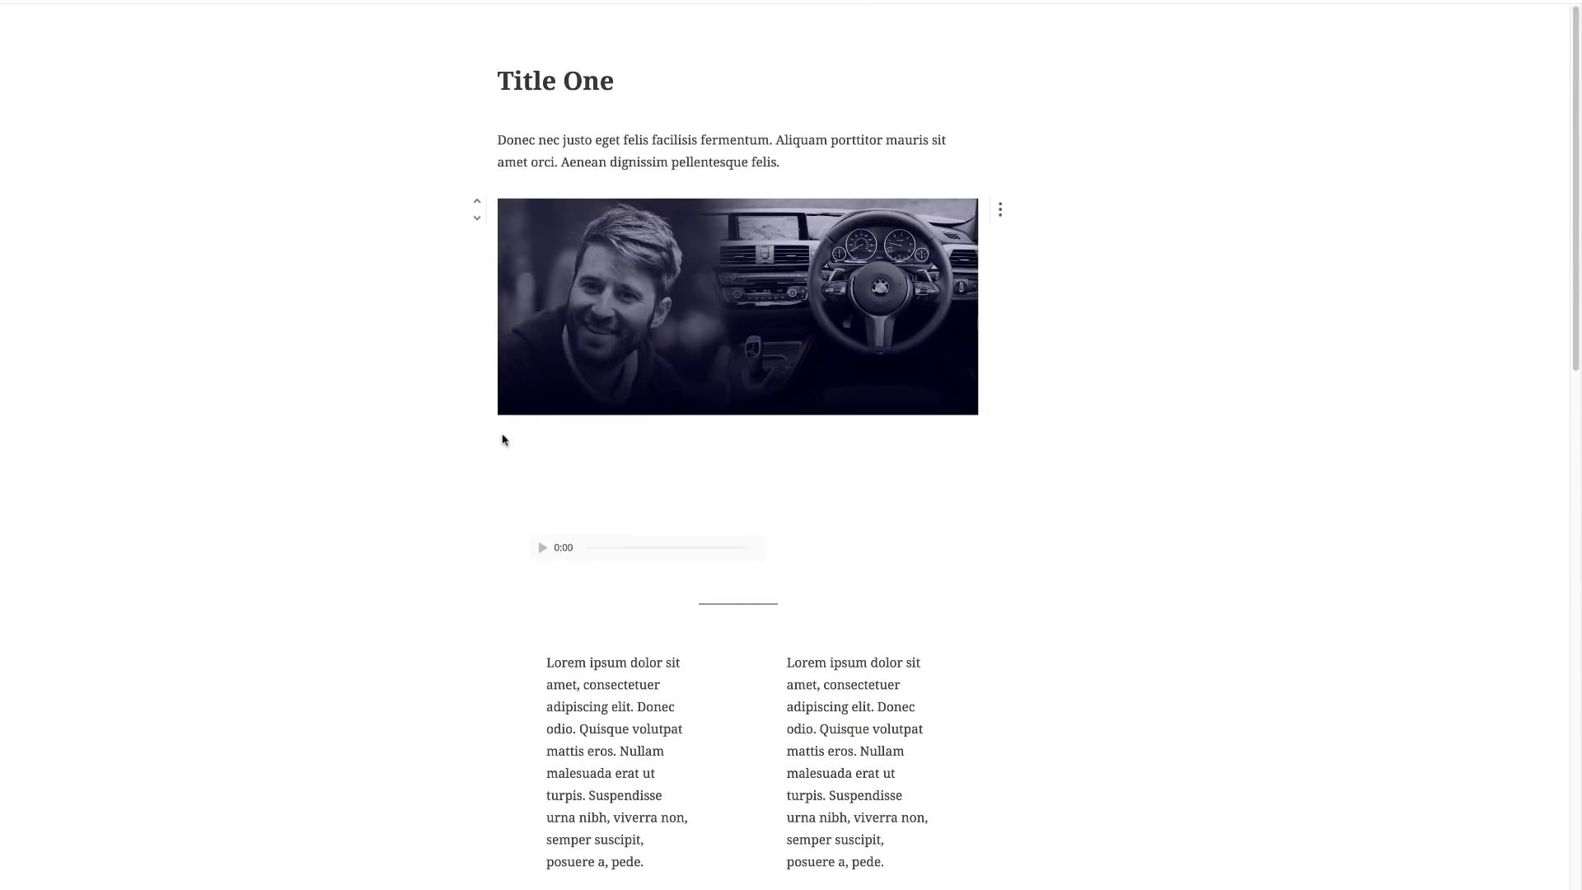
{"action": "left_click_drag", "start_coordinate": [654, 160], "coordinate": [563, 154]}
{"action": "key", "text": "super+c"}
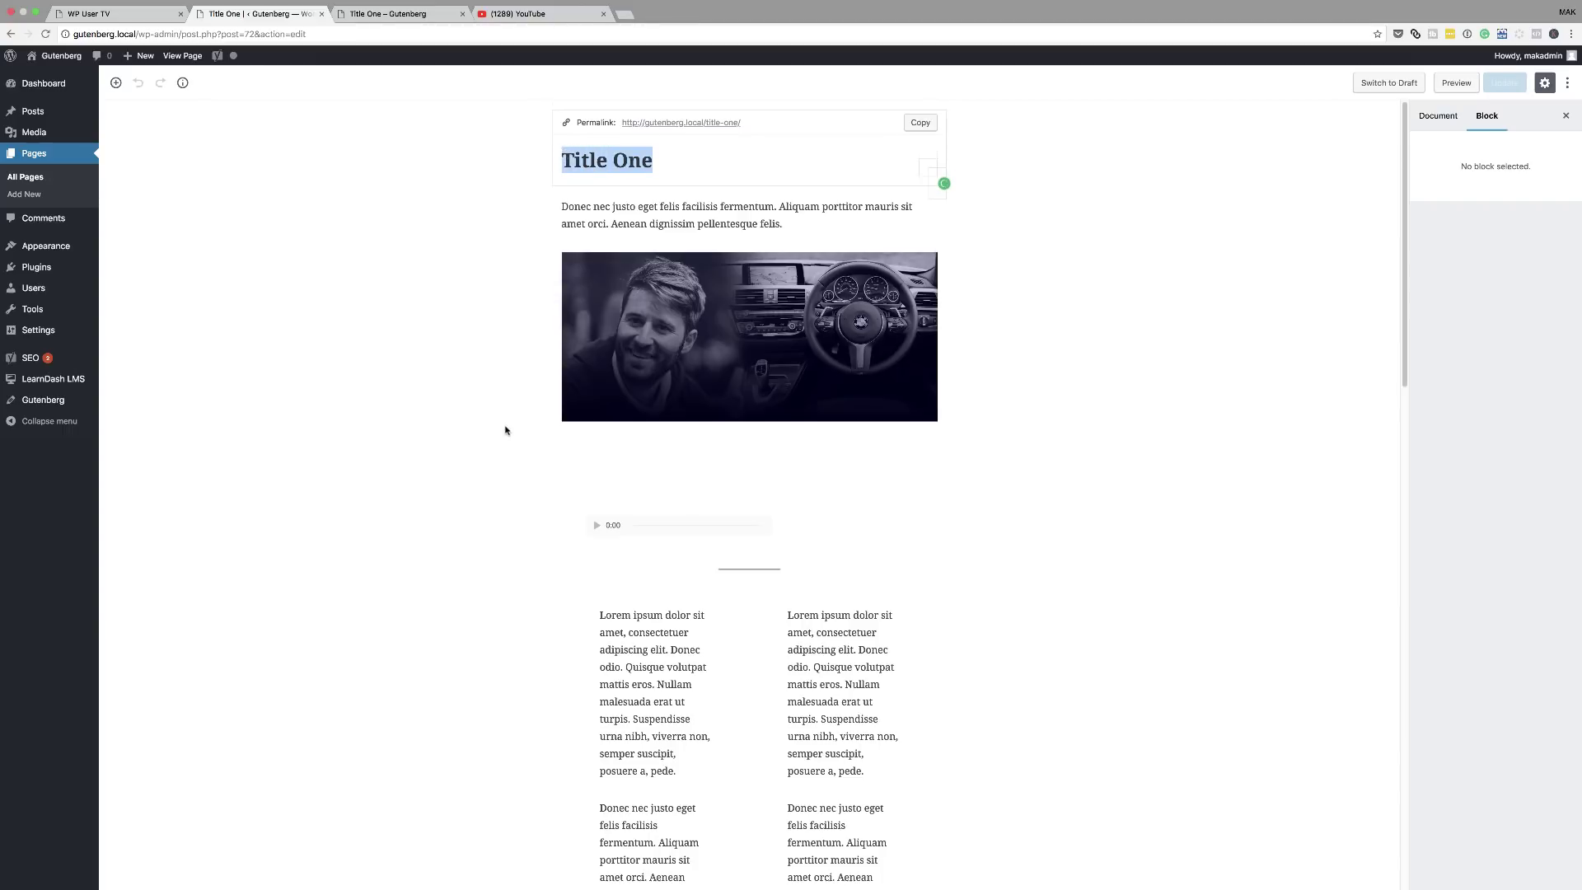
- Set the Yoast focus keyword to 'Title One'
{"action": "scroll", "coordinate": [506, 428], "scroll_direction": "down", "scroll_amount": 20}
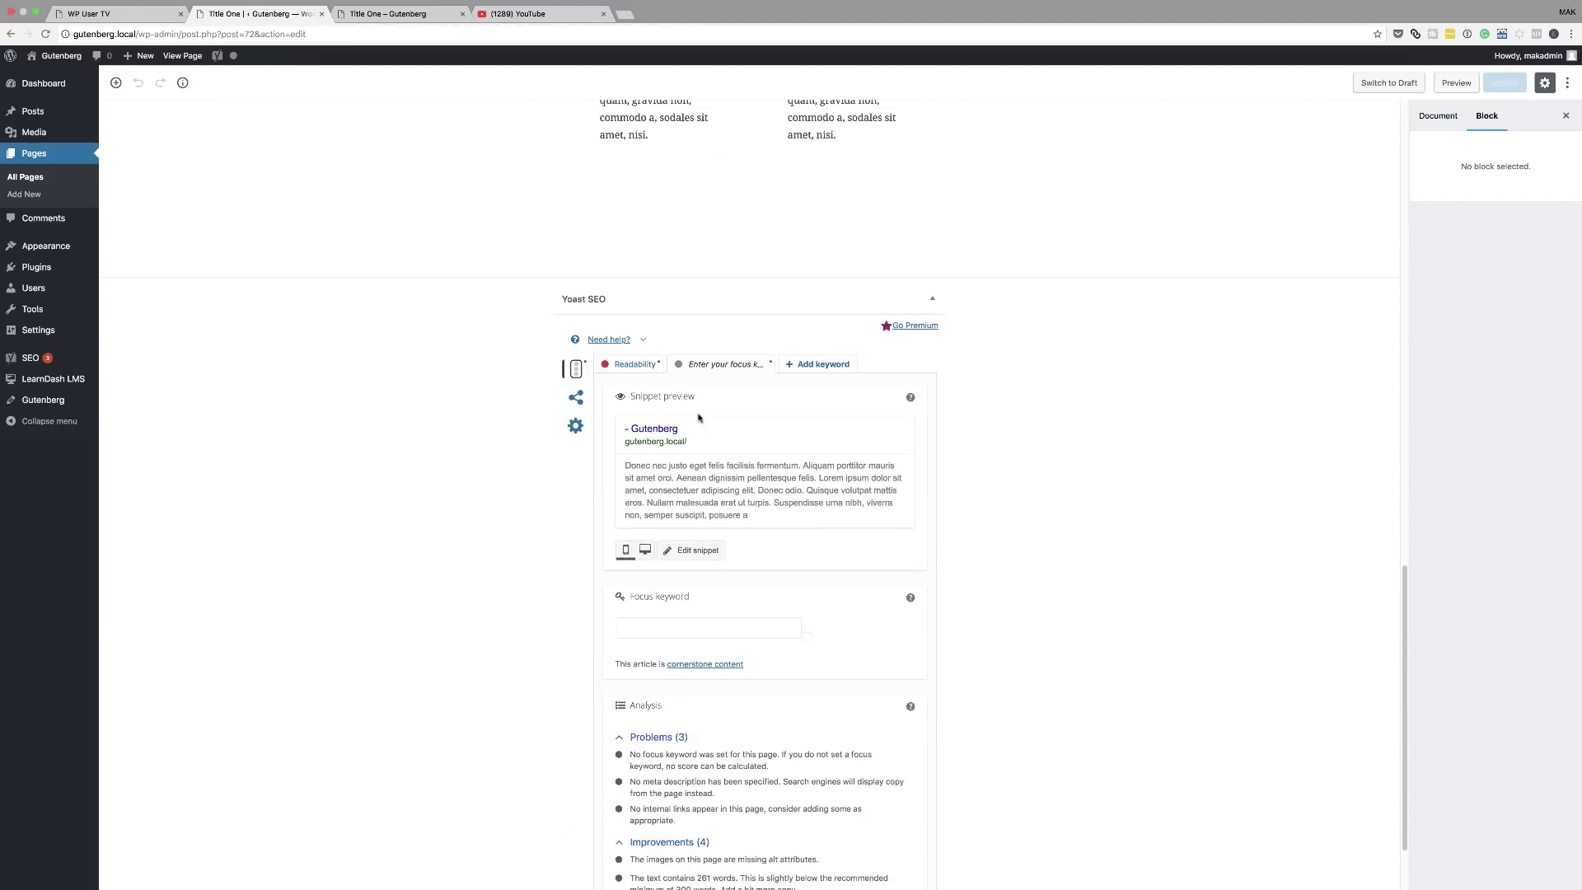
{"action": "left_click", "coordinate": [660, 624]}
{"action": "key", "text": "super+v"}
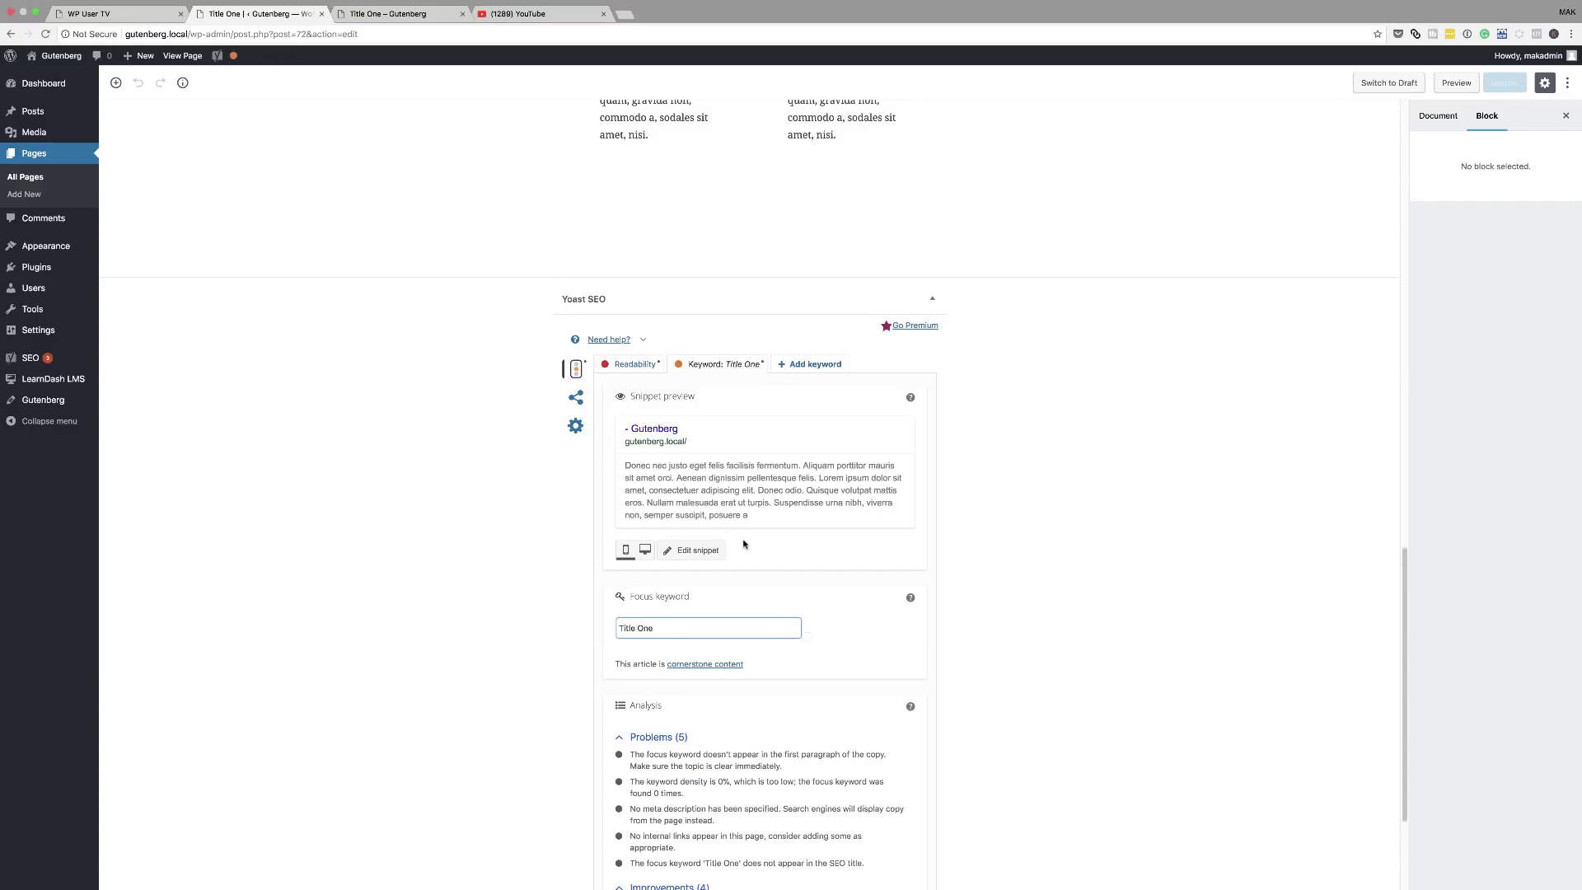
{"action": "left_click", "coordinate": [690, 624]}
- In the Yoast snippet editor, replace the SEO title with 'Title One' and set the meta description to 'Title One'
{"action": "left_click", "coordinate": [706, 553]}
{"action": "left_click", "coordinate": [679, 601]}
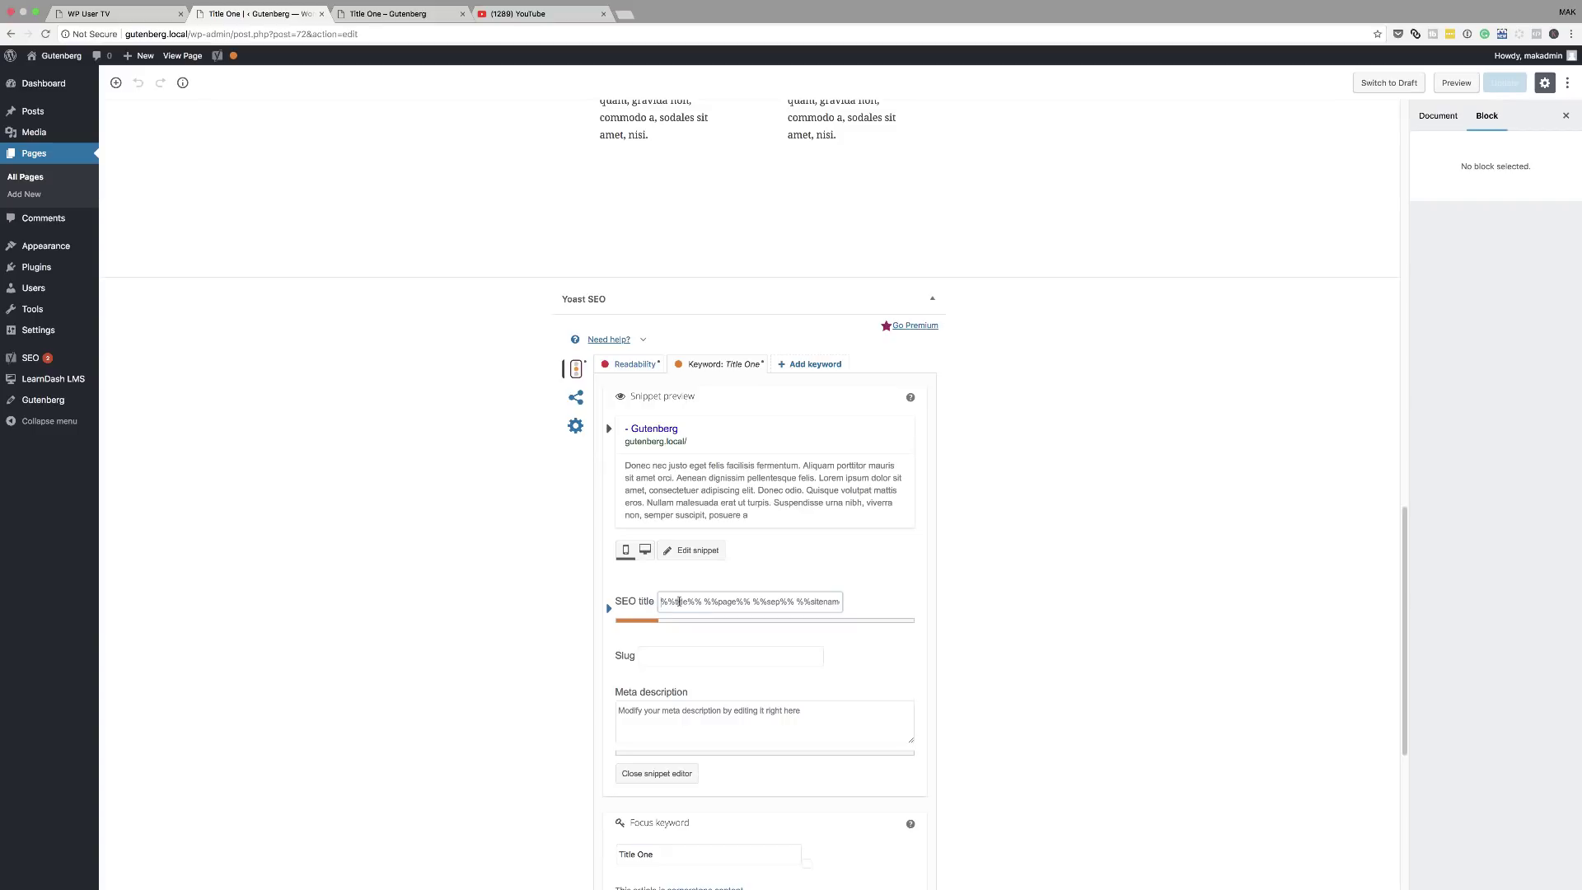
{"action": "key", "text": "super+a"}
{"action": "key", "text": "super+v"}
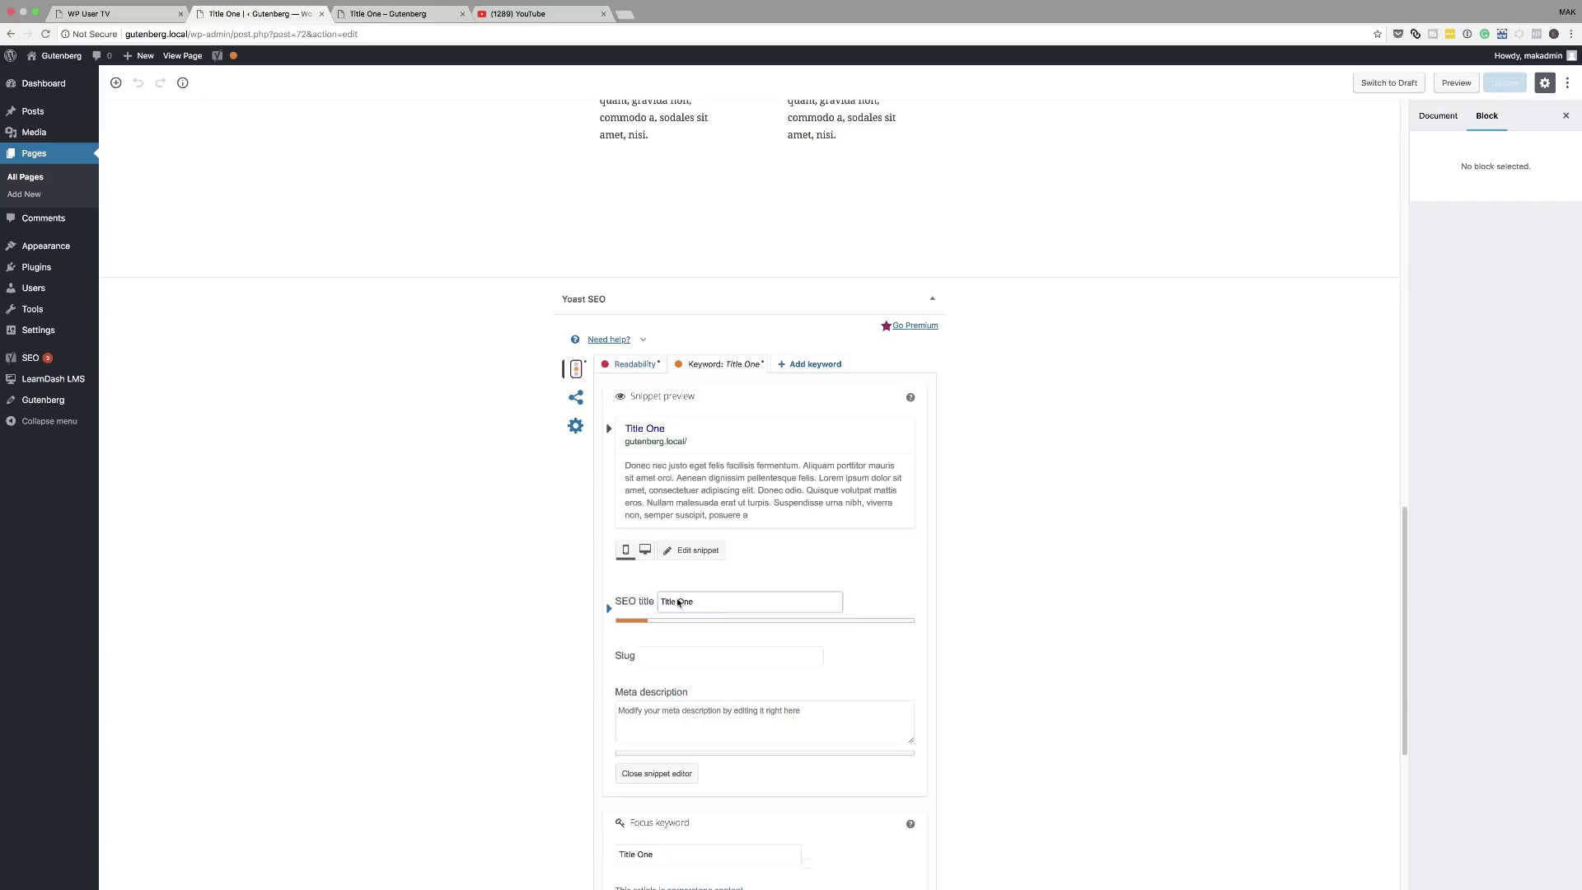
{"action": "left_click", "coordinate": [655, 709]}
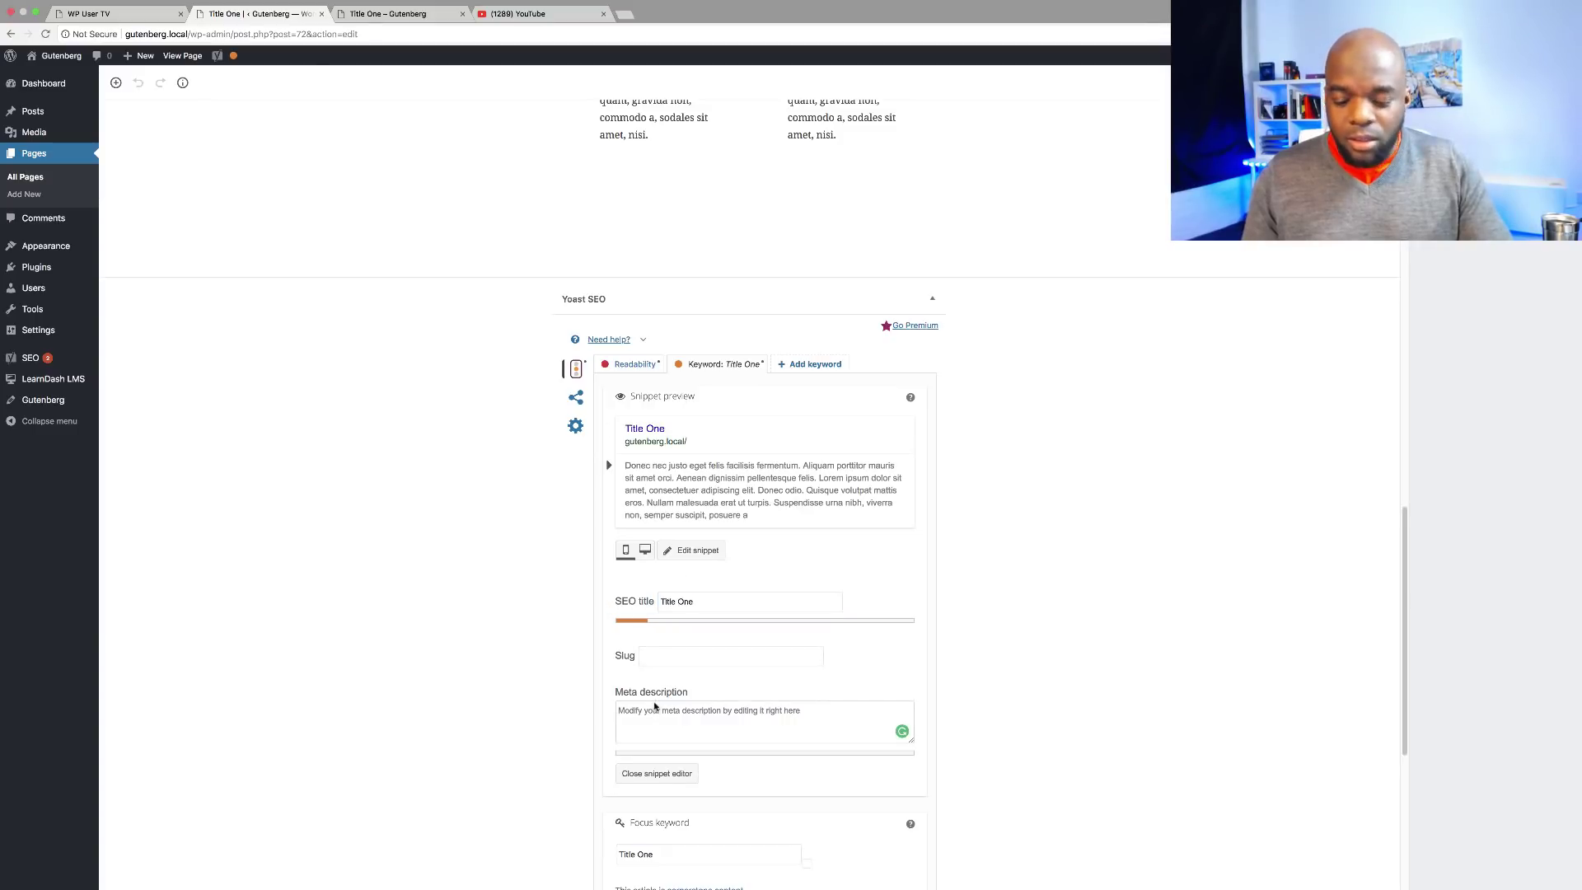
{"action": "key", "text": "super+v"}
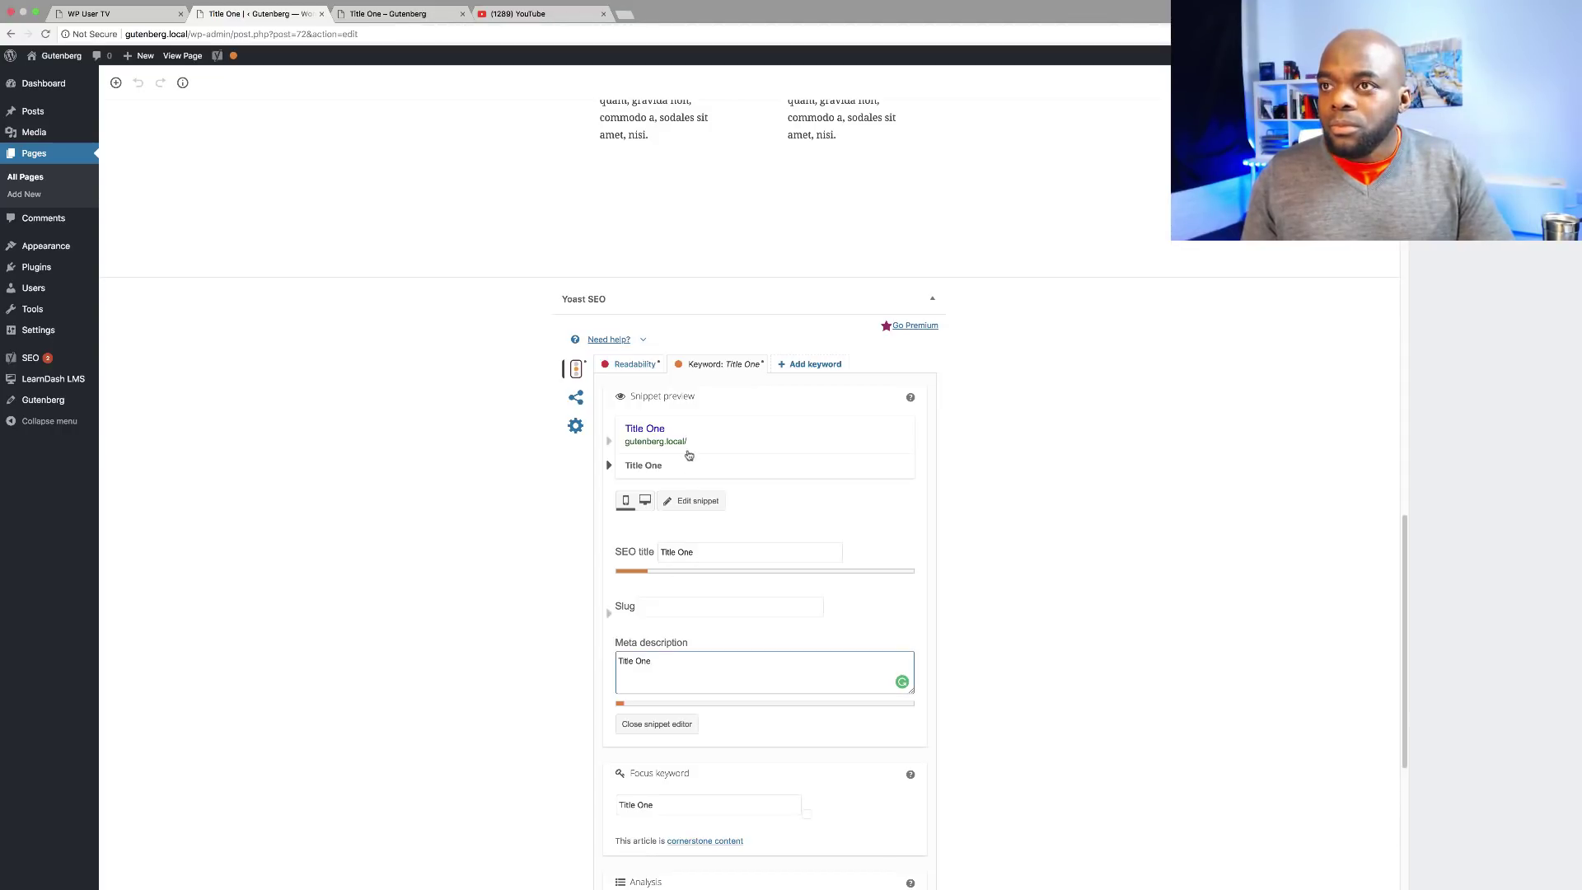
{"action": "scroll", "coordinate": [700, 609], "scroll_direction": "down", "scroll_amount": 1}
{"action": "scroll", "coordinate": [700, 609], "scroll_direction": "down", "scroll_amount": 10}
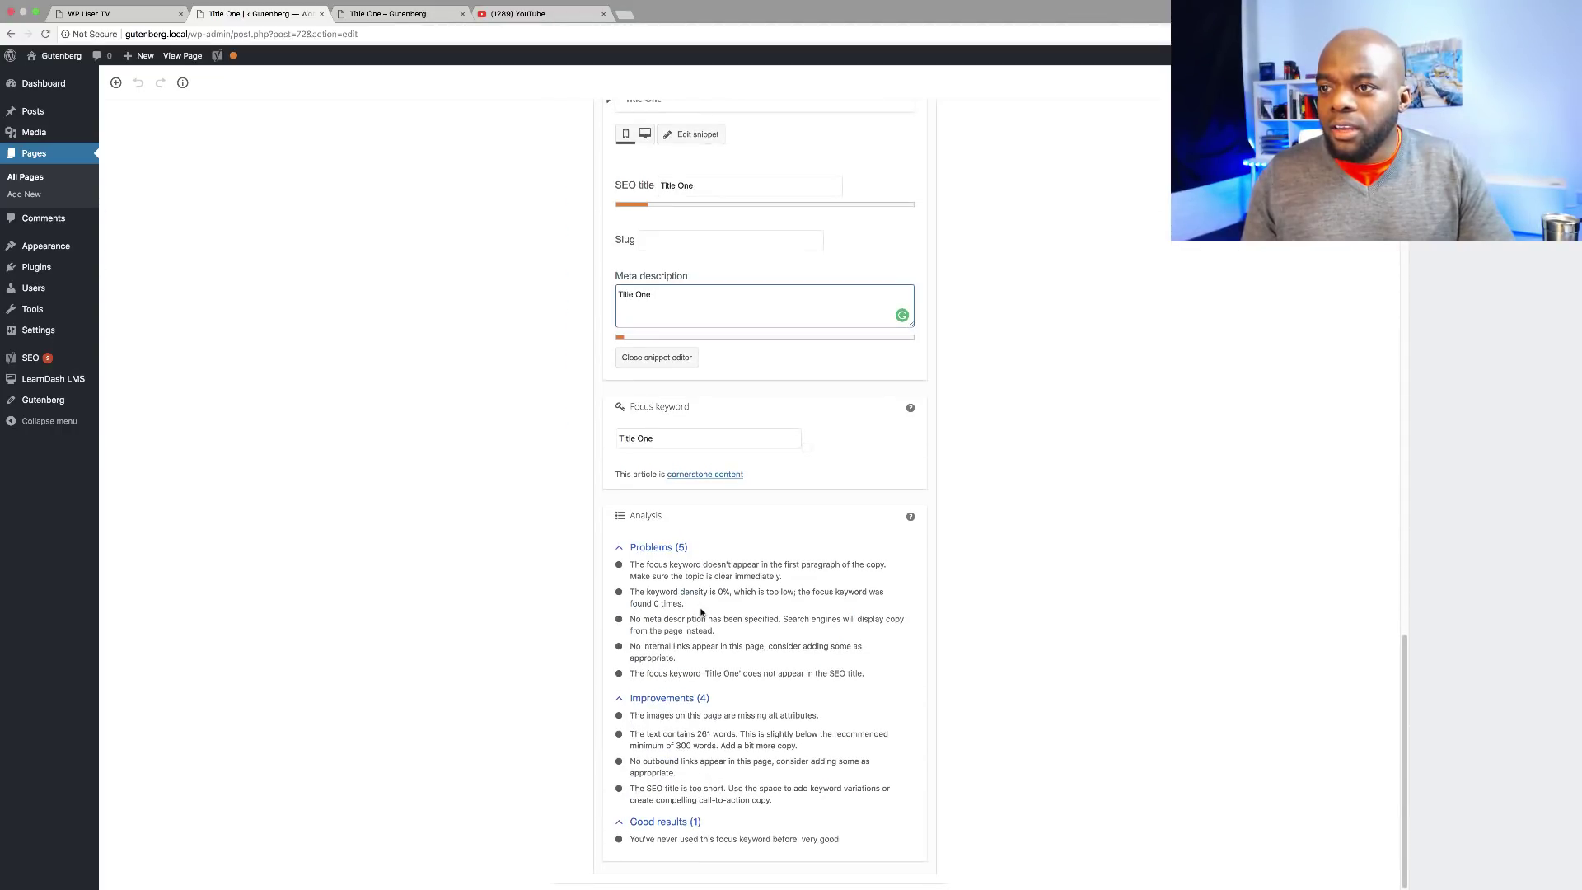
{"action": "scroll", "coordinate": [702, 613], "scroll_direction": "up", "scroll_amount": 6}
{"action": "scroll", "coordinate": [701, 613], "scroll_direction": "up", "scroll_amount": 1}
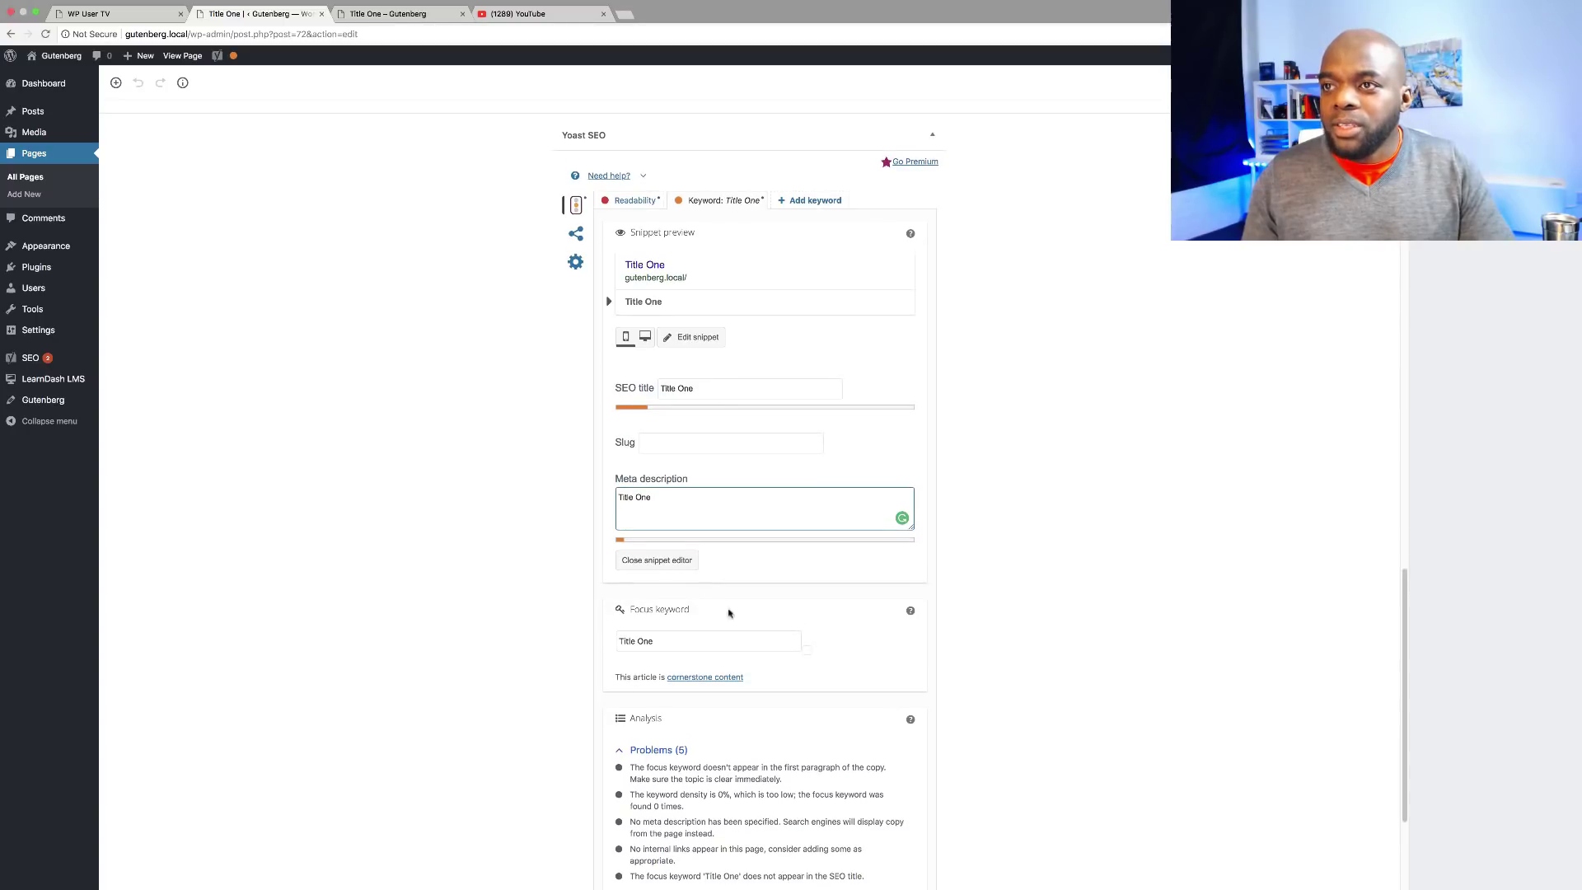
{"action": "scroll", "coordinate": [744, 622], "scroll_direction": "up", "scroll_amount": 5}
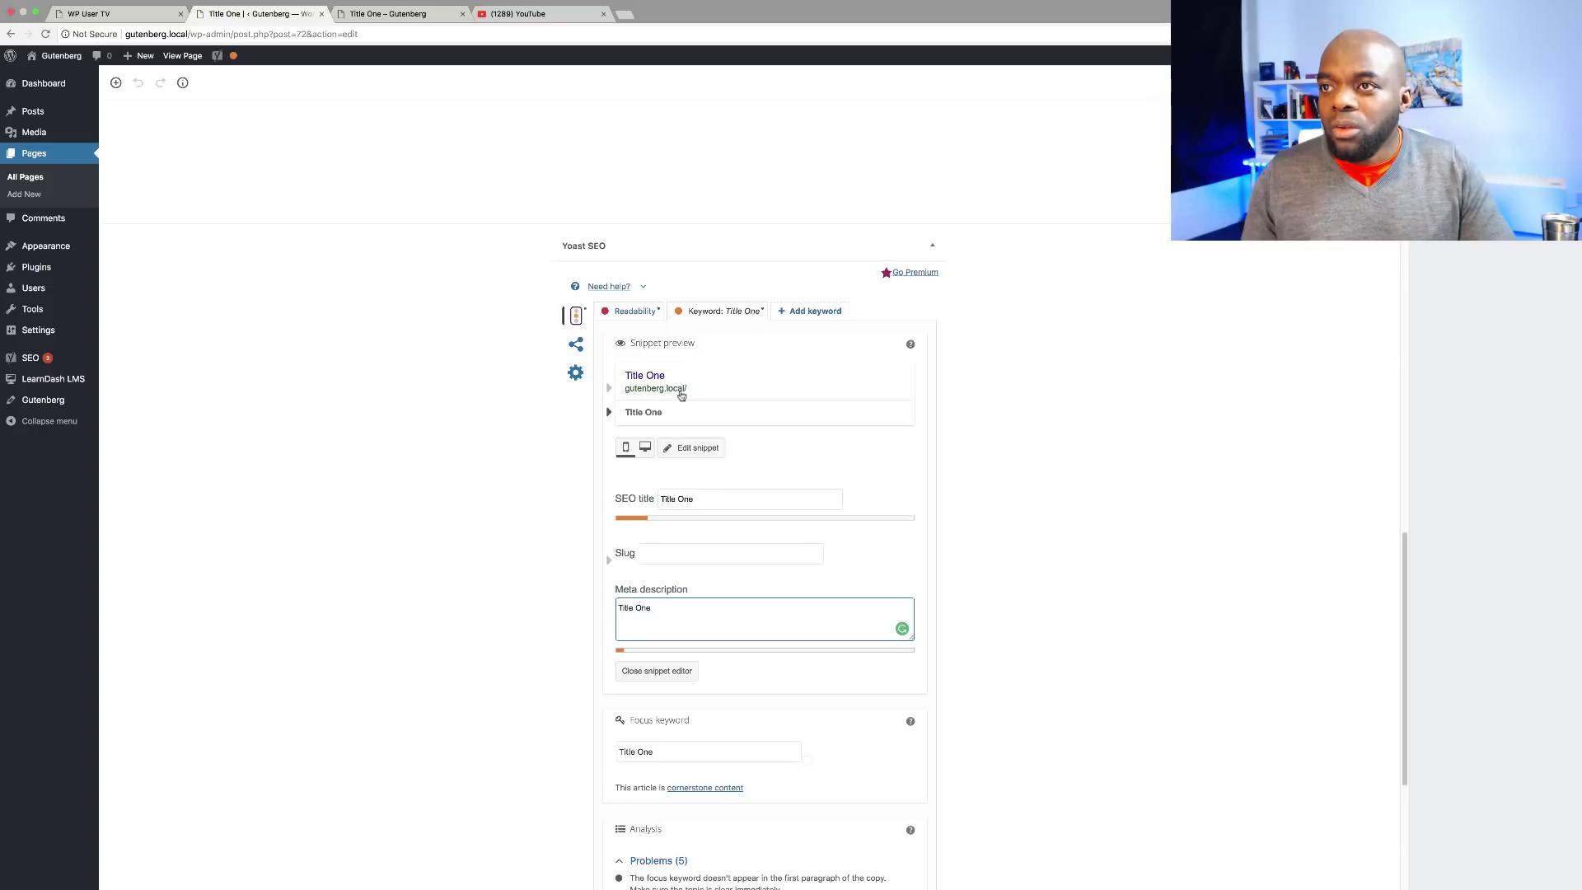
- Set the page slug to 'Title One'
{"action": "left_click", "coordinate": [678, 557]}
{"action": "type", "text": "Title One"}
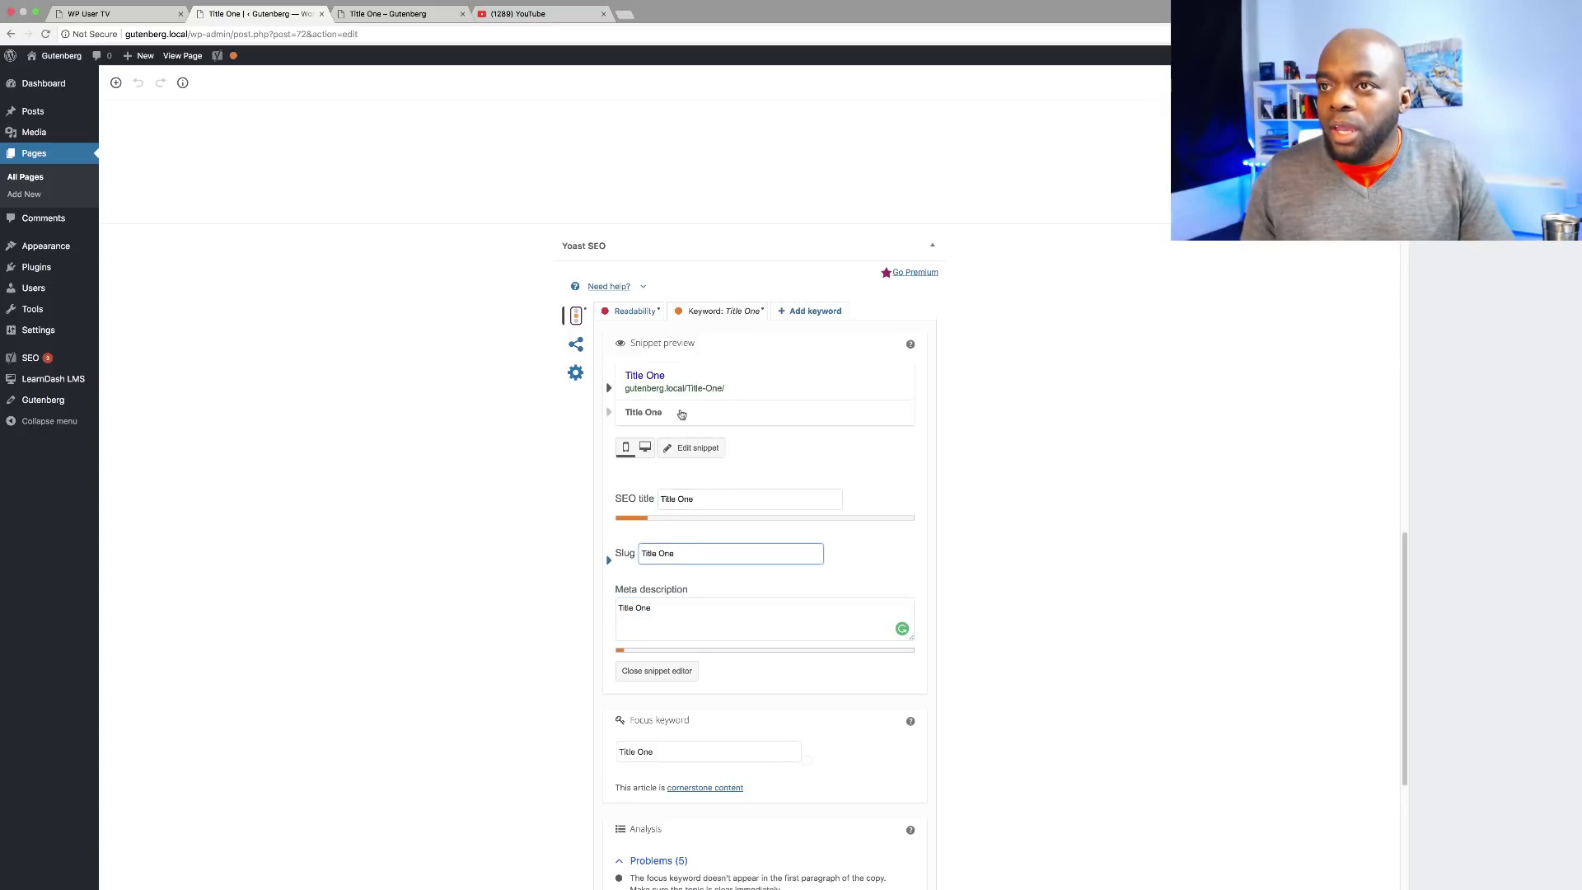
{"action": "left_click", "coordinate": [695, 448]}
{"action": "scroll", "coordinate": [511, 591], "scroll_direction": "down", "scroll_amount": 3}
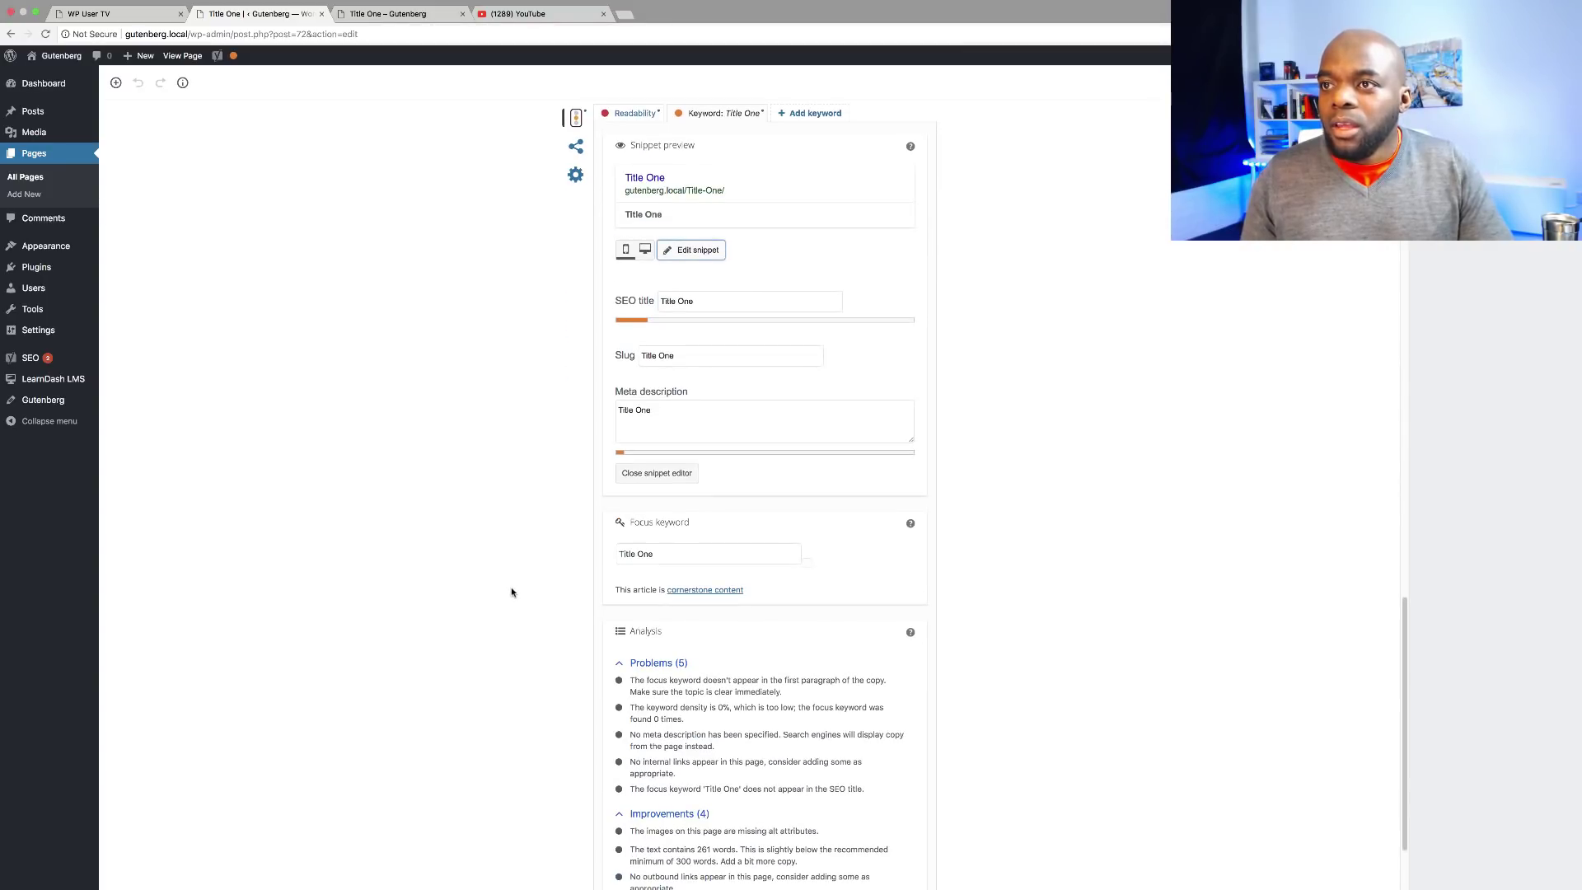
{"action": "scroll", "coordinate": [511, 592], "scroll_direction": "down", "scroll_amount": 2}
{"action": "scroll", "coordinate": [511, 592], "scroll_direction": "up", "scroll_amount": 15}
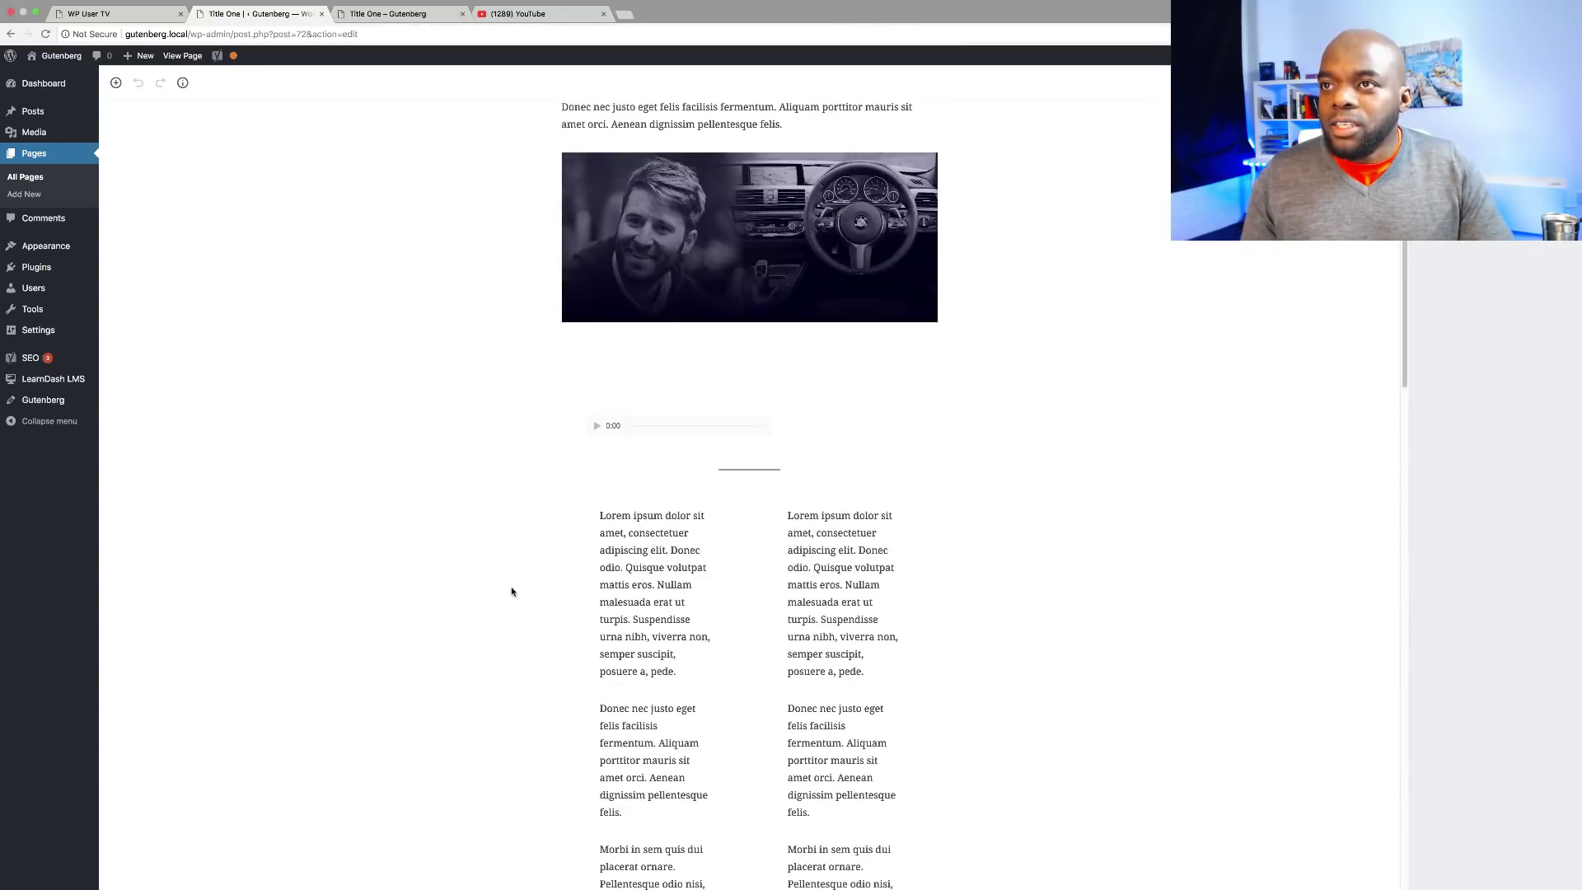
{"action": "scroll", "coordinate": [511, 591], "scroll_direction": "down", "scroll_amount": 8}
{"action": "scroll", "coordinate": [511, 592], "scroll_direction": "down", "scroll_amount": 2}
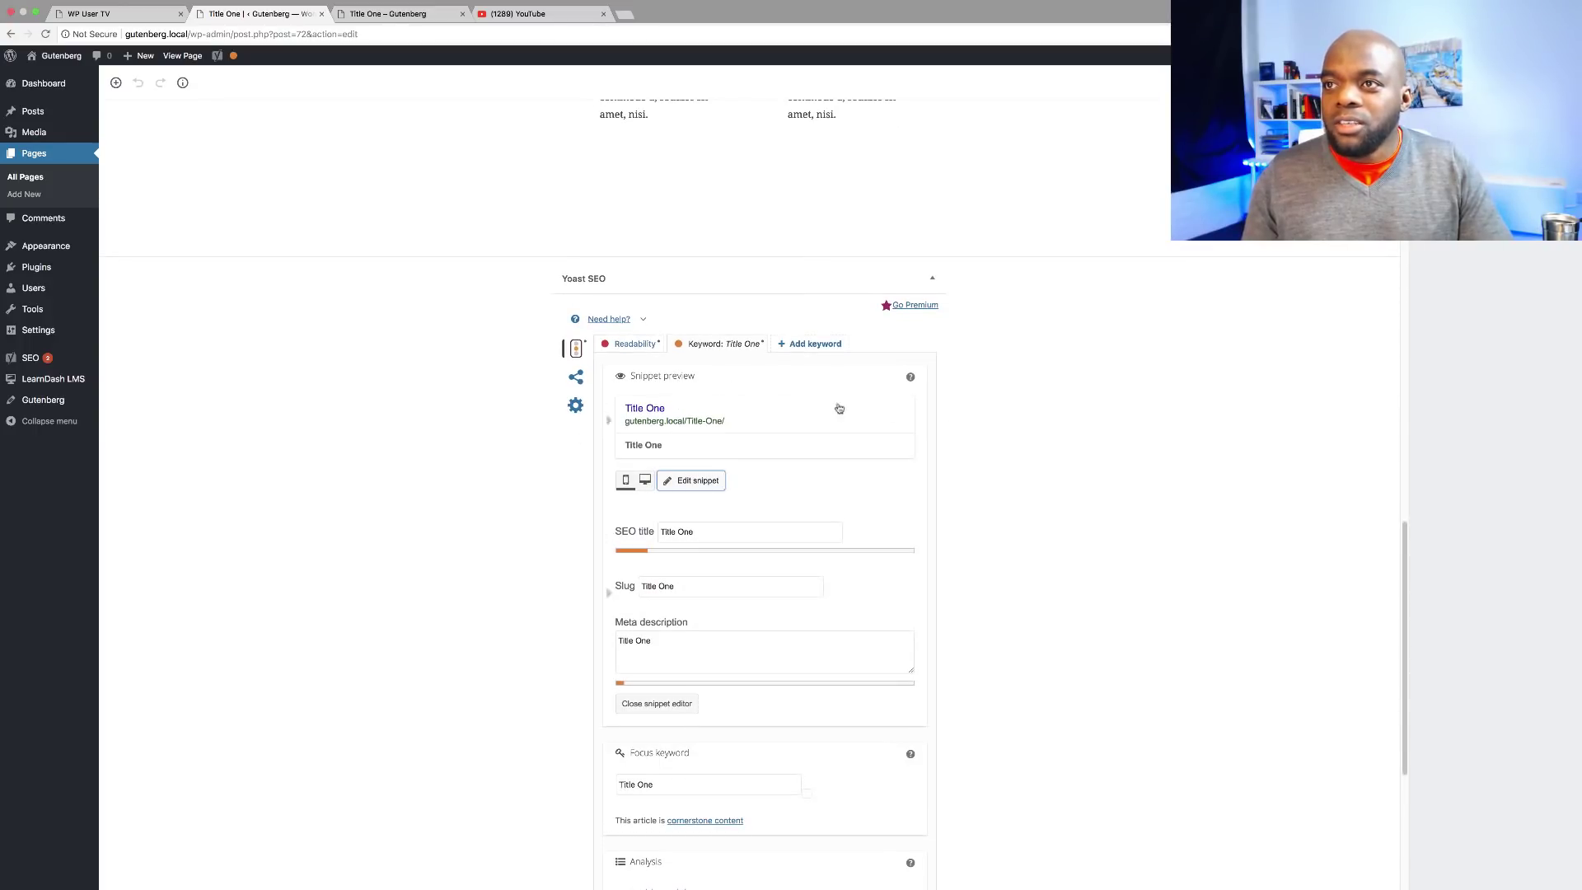
{"action": "scroll", "coordinate": [489, 611], "scroll_direction": "down", "scroll_amount": 5}
{"action": "scroll", "coordinate": [498, 606], "scroll_direction": "up", "scroll_amount": 15}
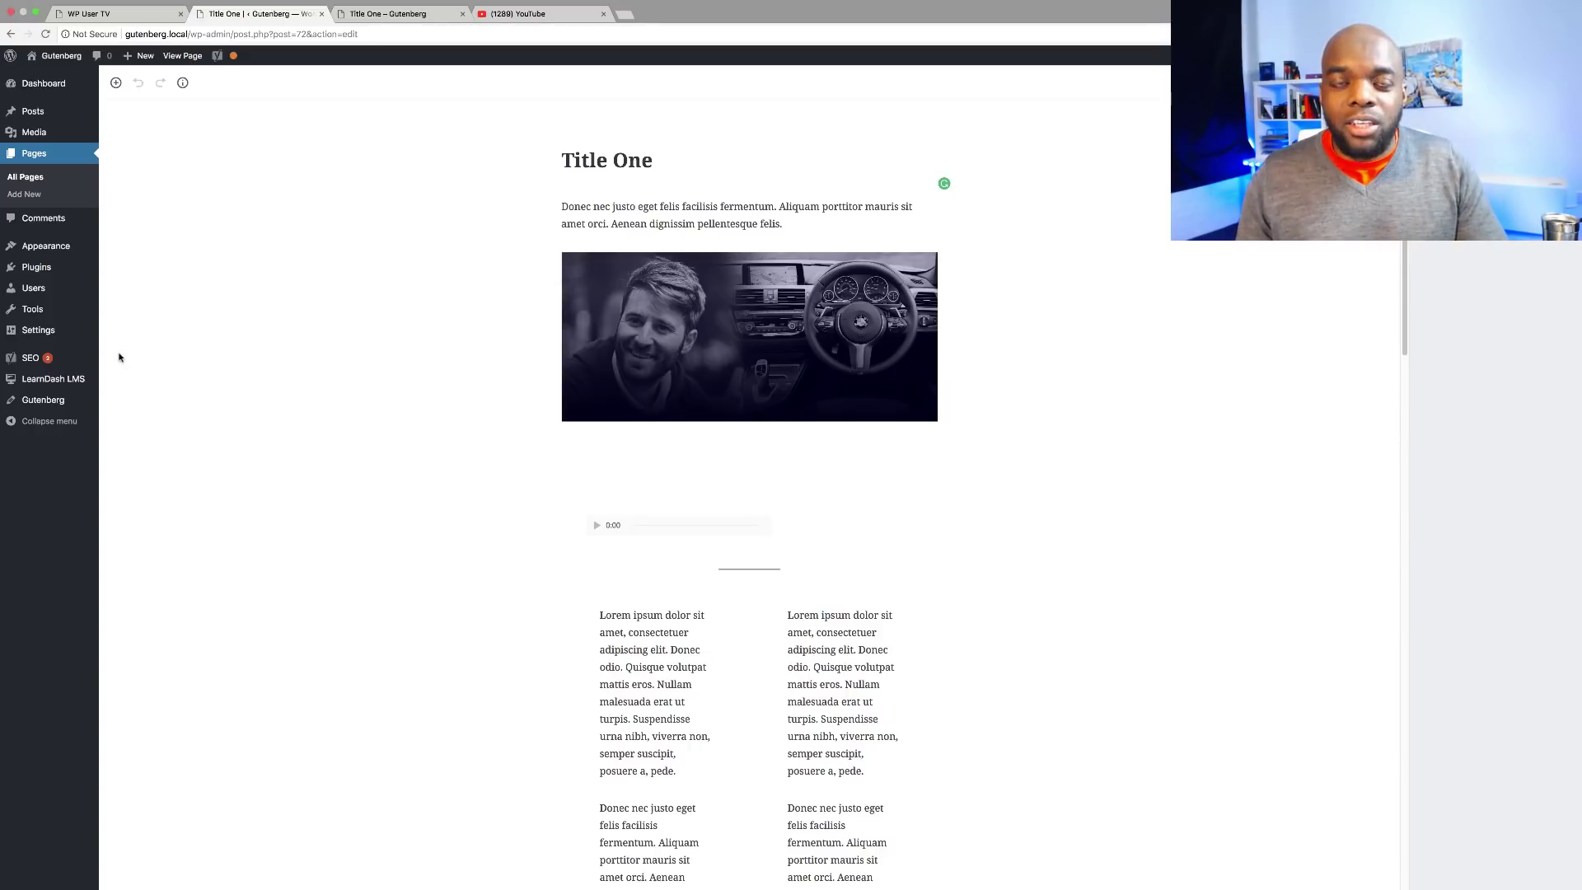
- Go to LearnDash LMS > Lessons, leaving the page editor, and edit 'Lesson One'
{"action": "mouse_move", "coordinate": [75, 391]}
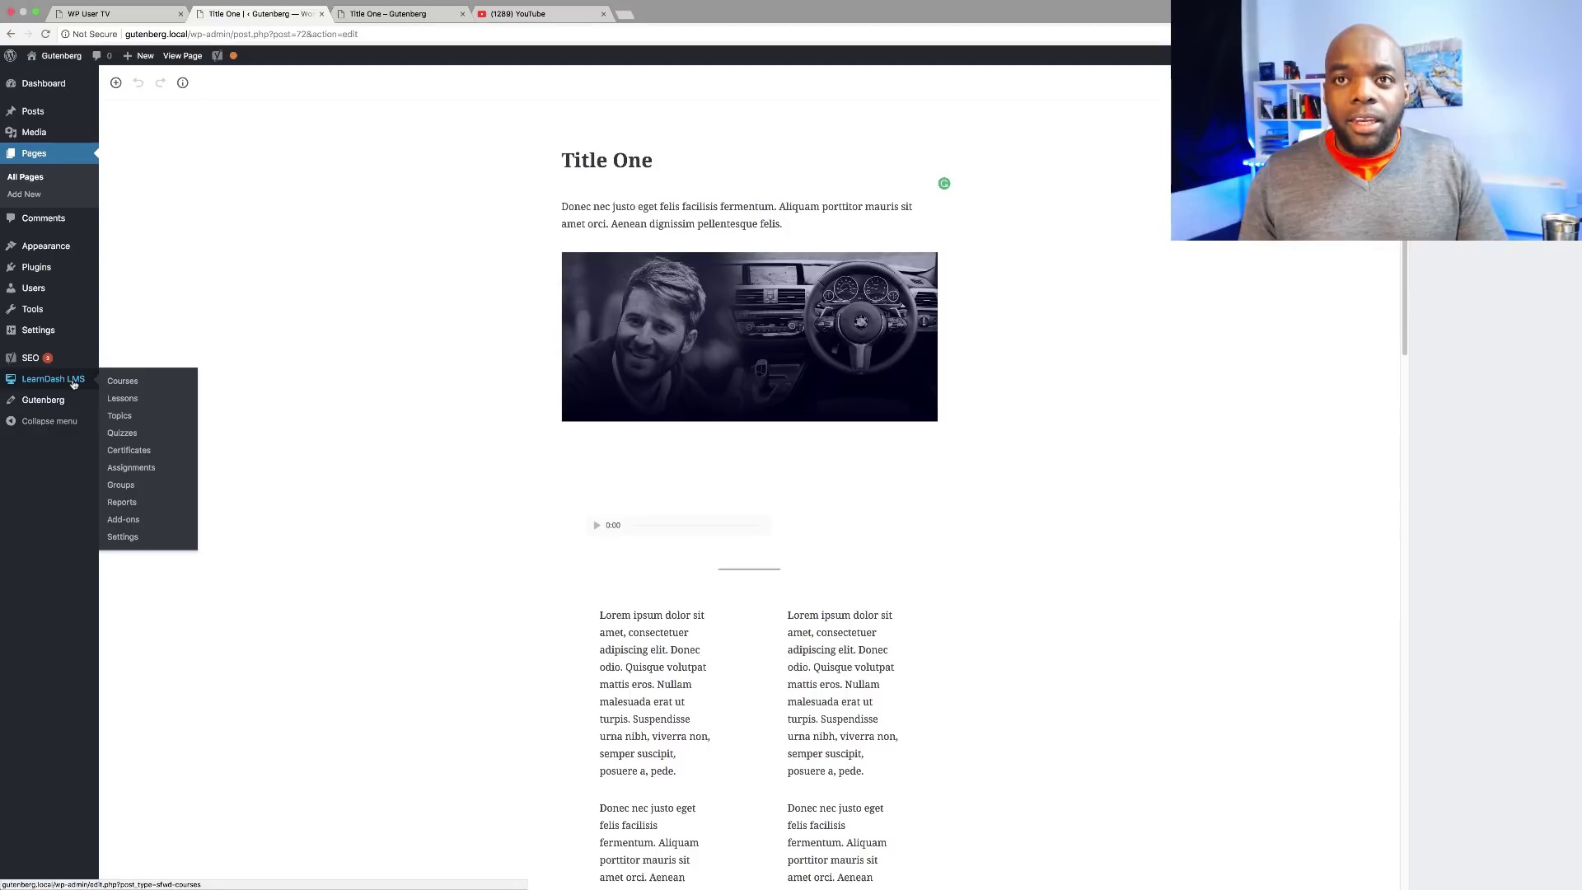
{"action": "left_click", "coordinate": [131, 400]}
{"action": "left_click", "coordinate": [894, 280]}
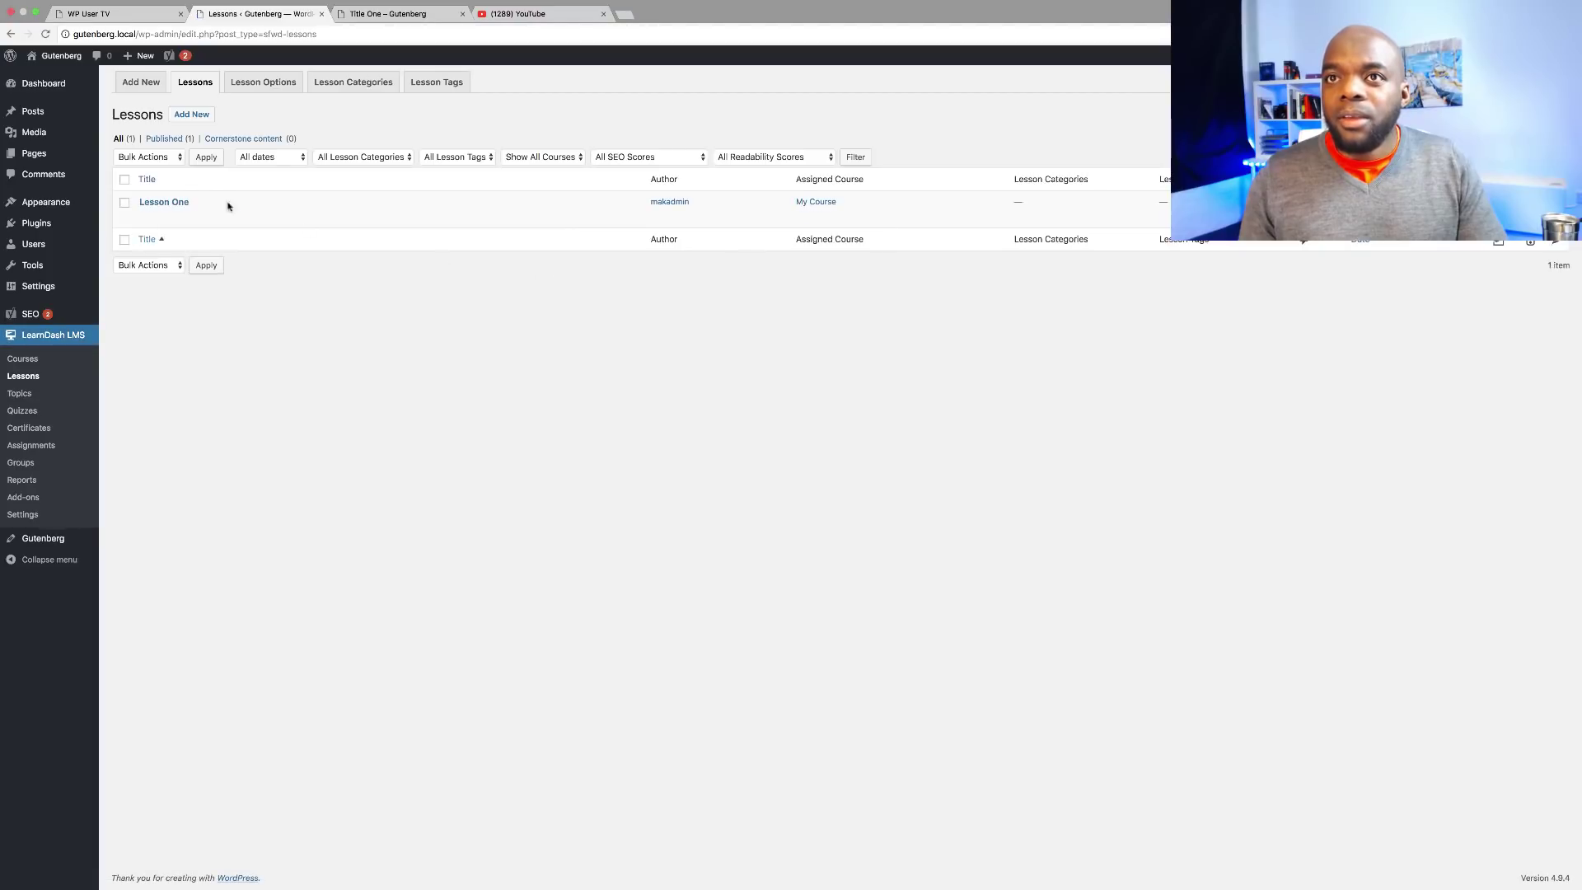
{"action": "mouse_move", "coordinate": [169, 221]}
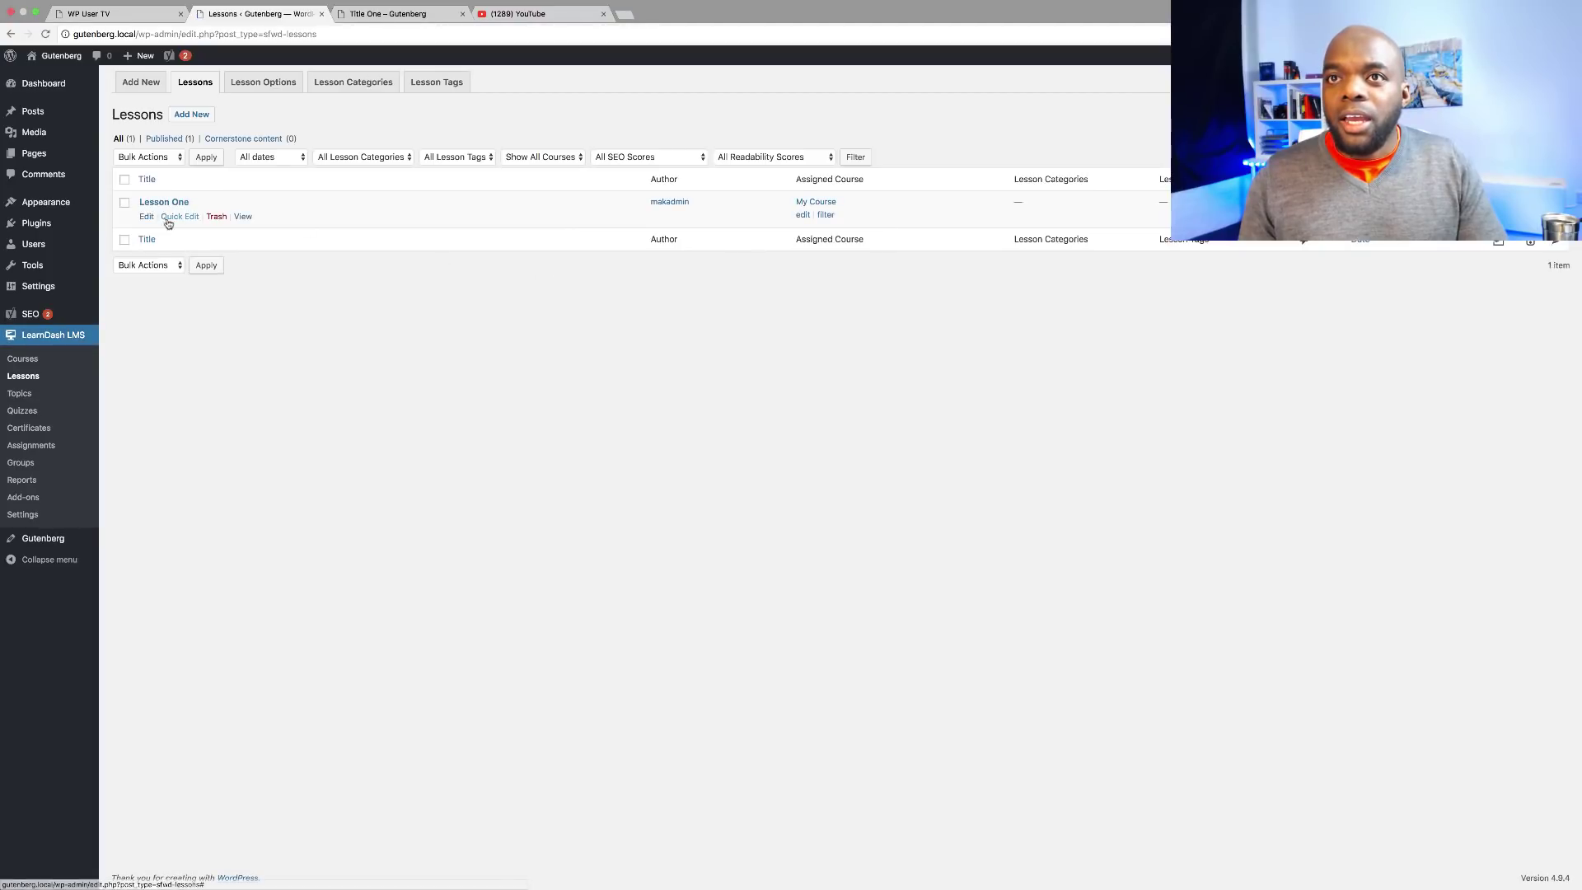
{"action": "left_click", "coordinate": [147, 217]}
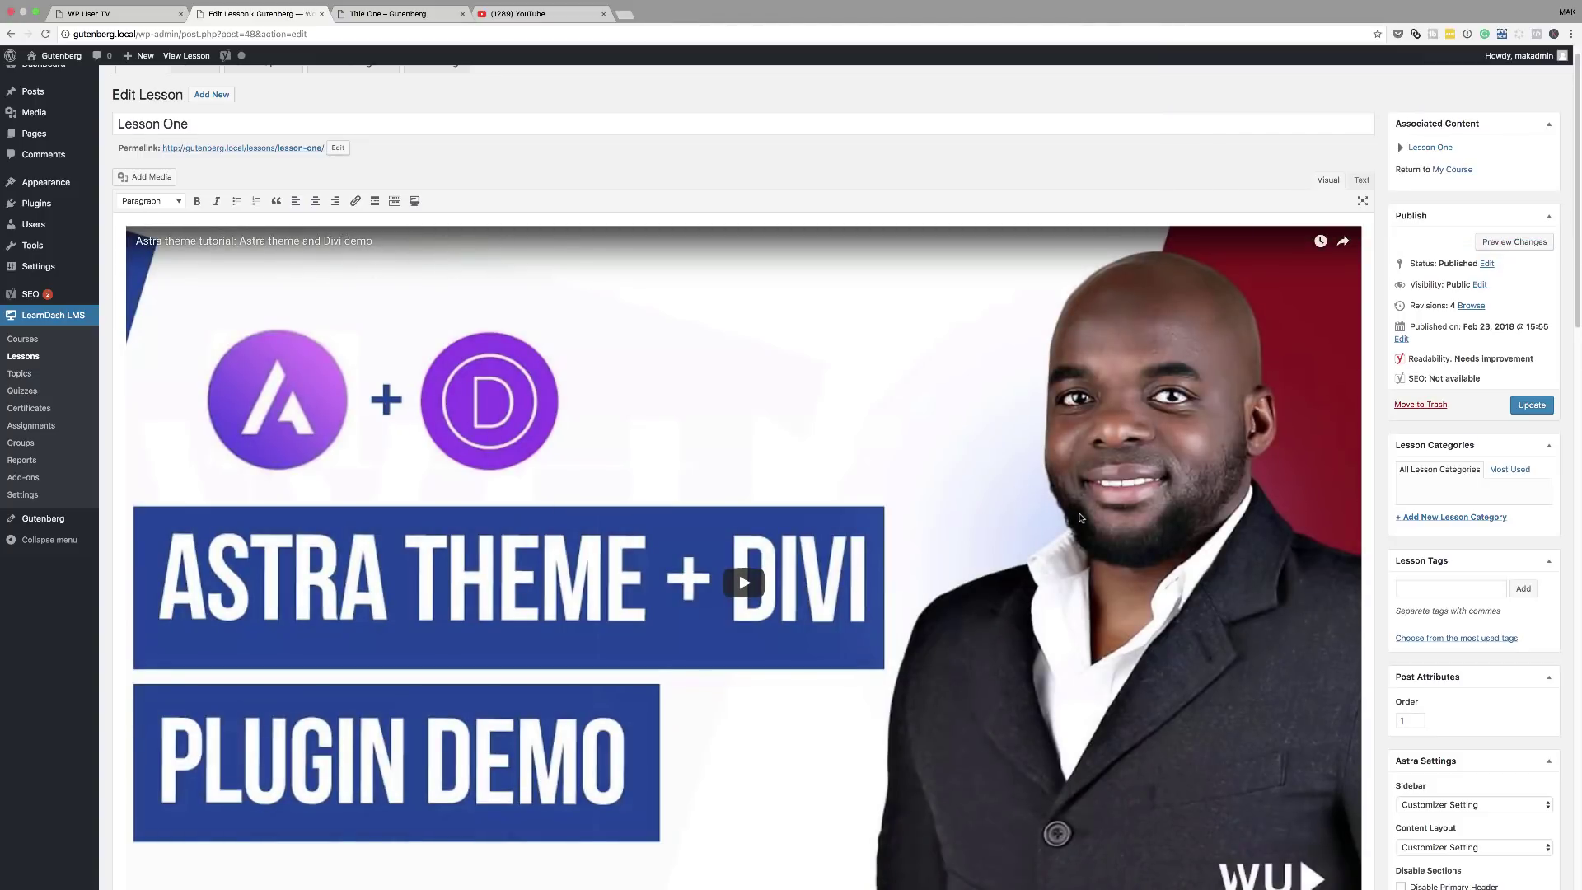
{"action": "scroll", "coordinate": [716, 431], "scroll_direction": "down", "scroll_amount": 7}
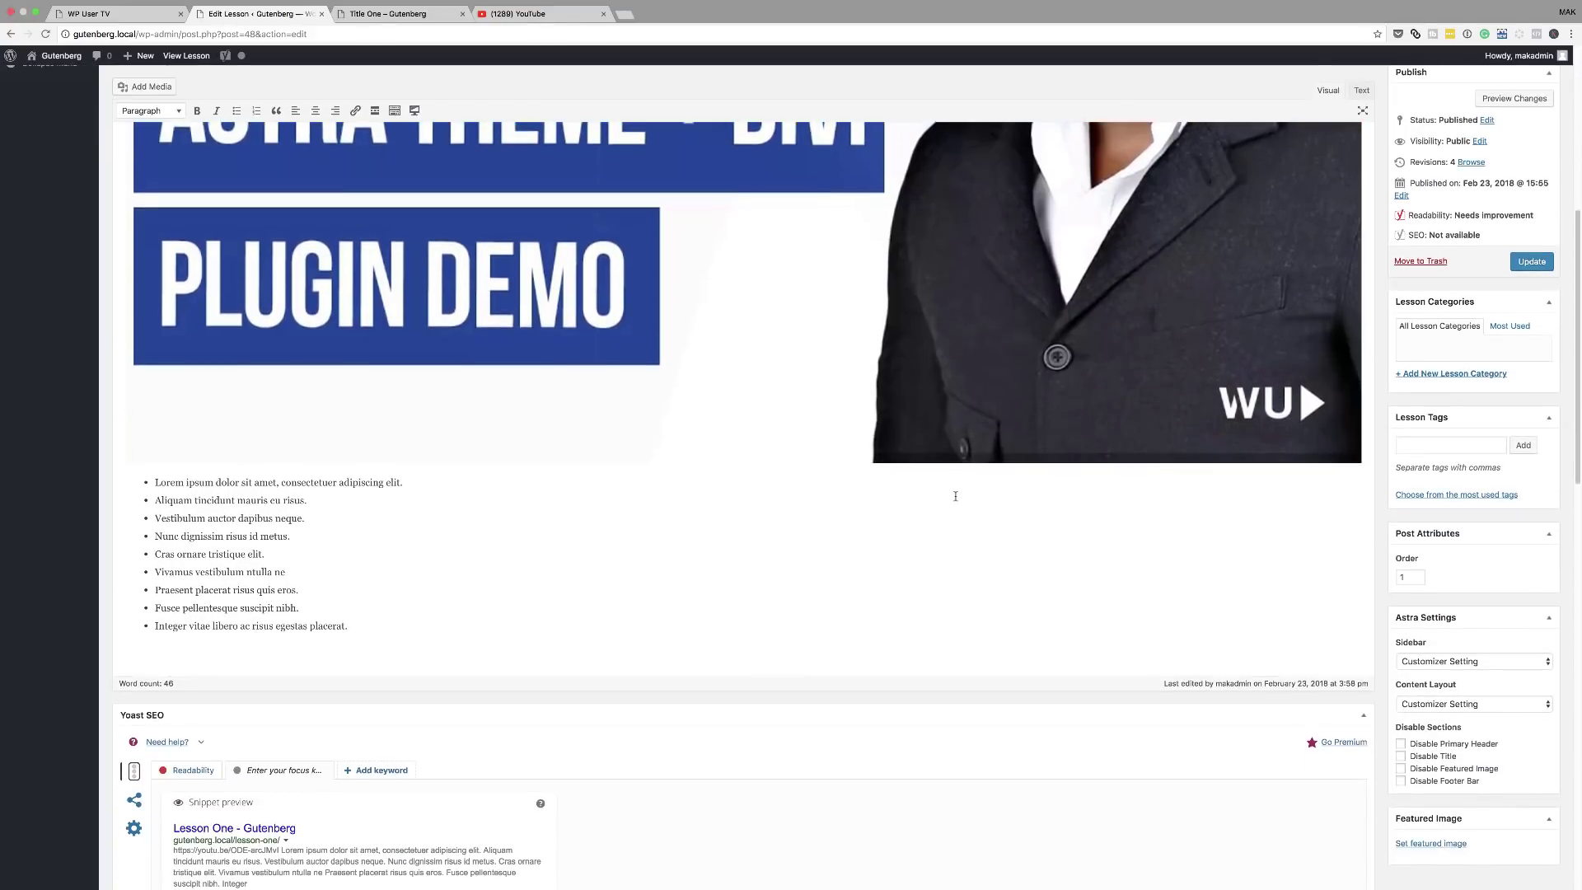
{"action": "scroll", "coordinate": [955, 496], "scroll_direction": "down", "scroll_amount": 2}
{"action": "scroll", "coordinate": [956, 498], "scroll_direction": "up", "scroll_amount": 8}
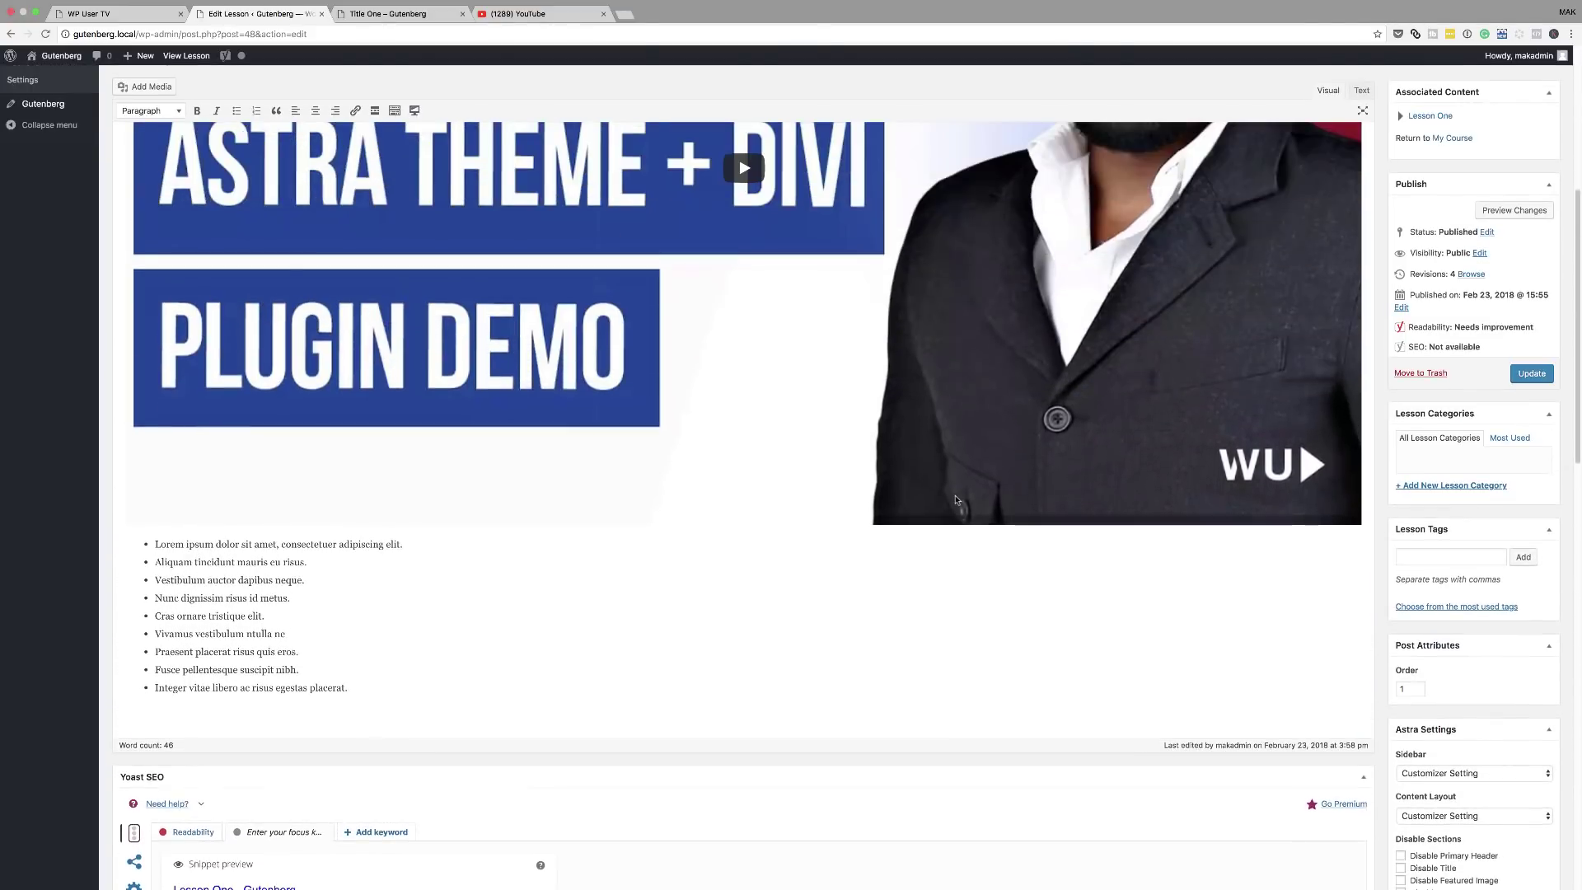
{"action": "scroll", "coordinate": [956, 499], "scroll_direction": "up", "scroll_amount": 2}
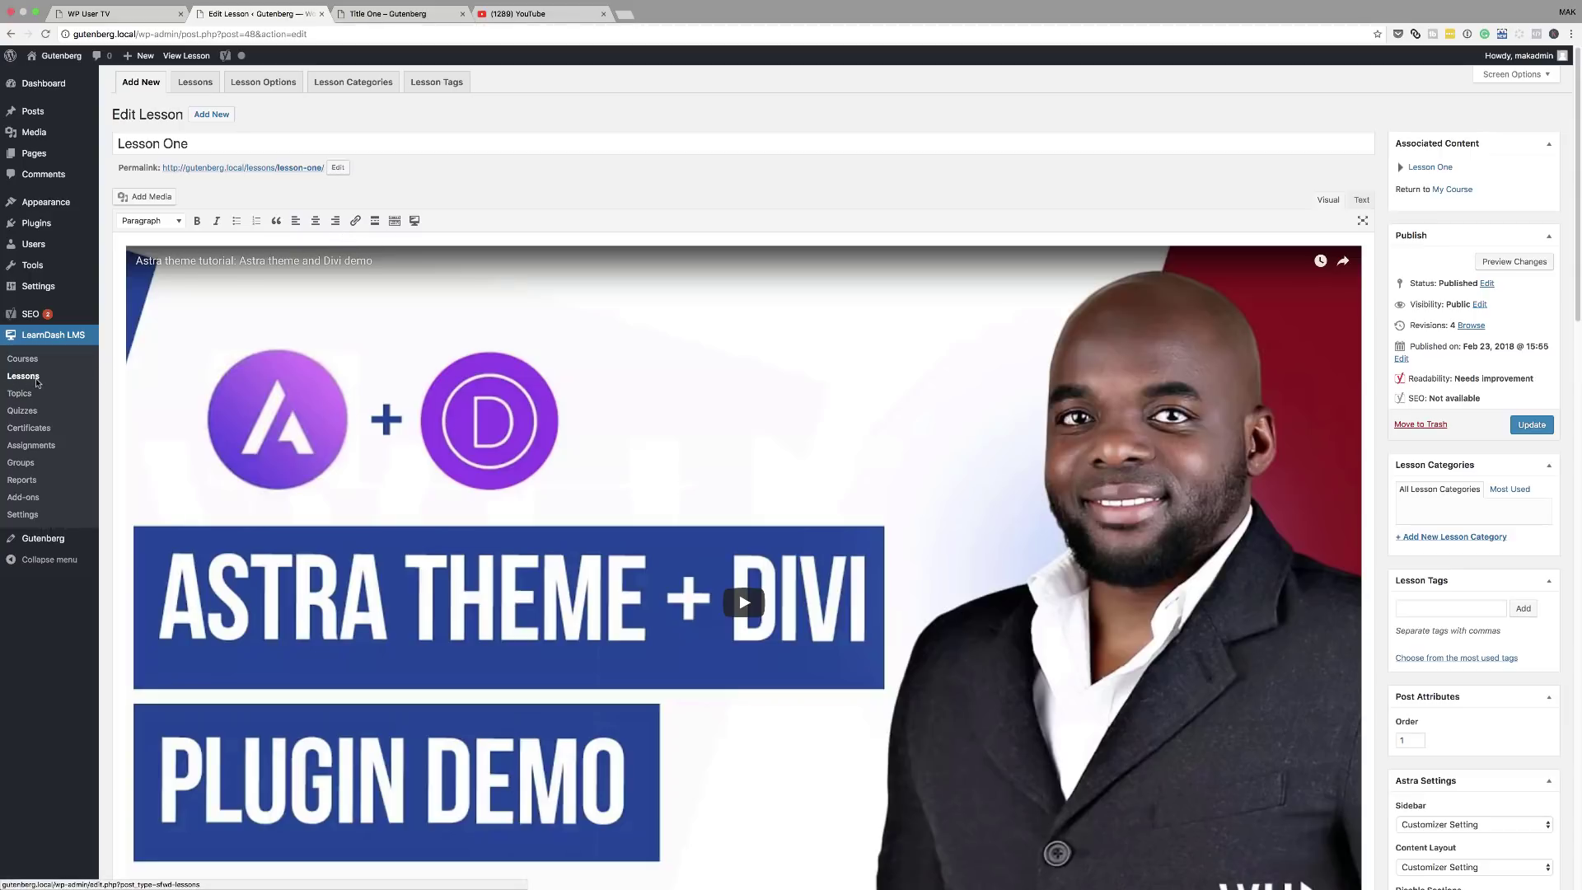
{"action": "left_click", "coordinate": [276, 169]}
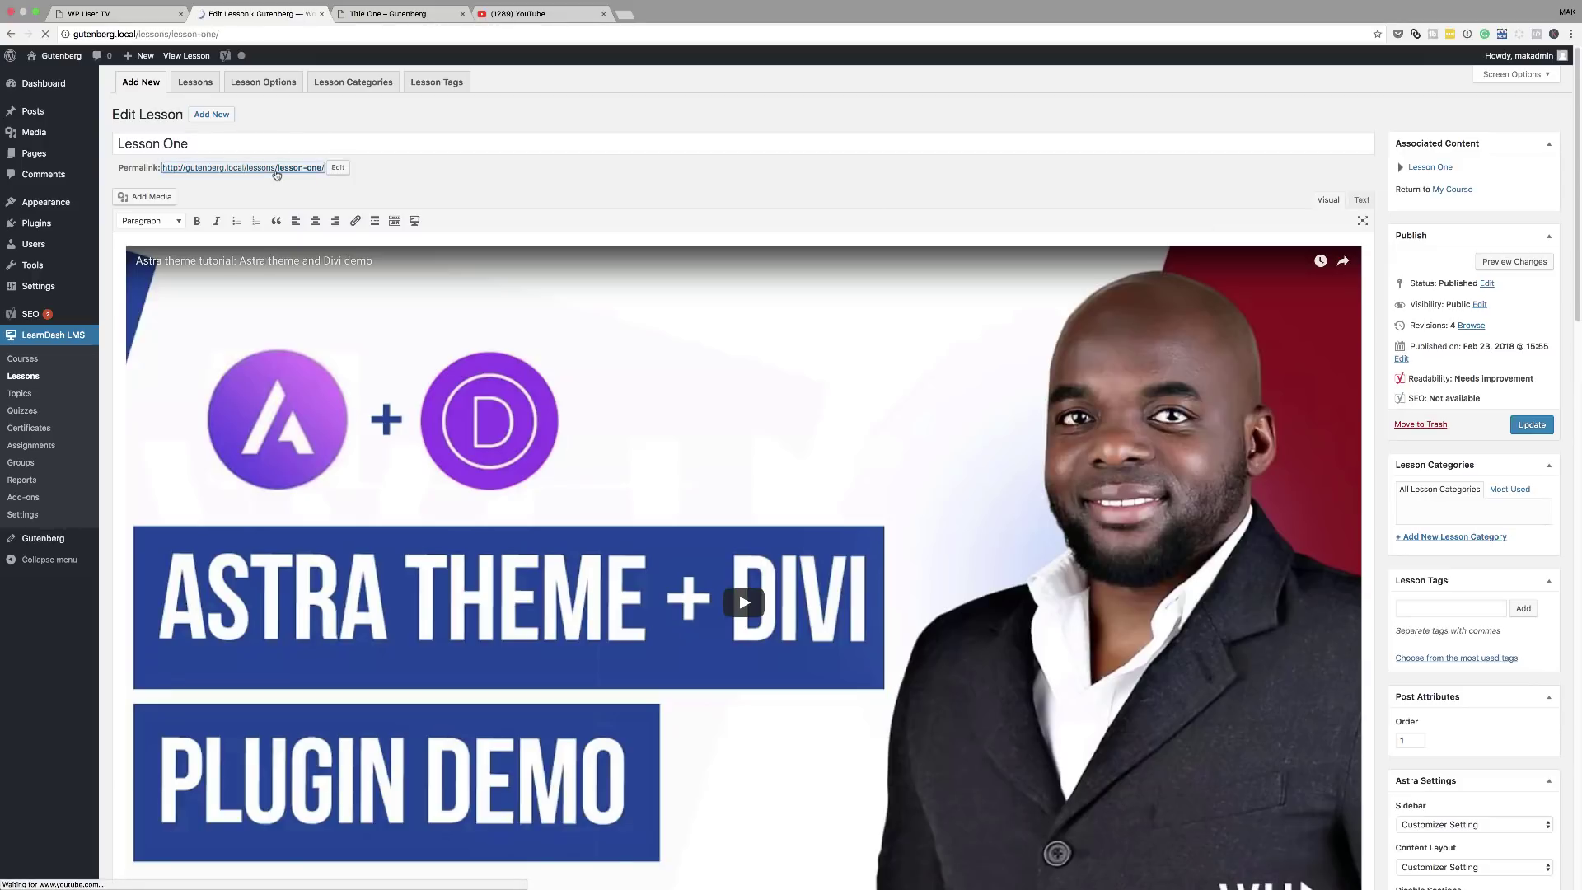
{"action": "scroll", "coordinate": [308, 483], "scroll_direction": "down", "scroll_amount": 6}
{"action": "scroll", "coordinate": [309, 482], "scroll_direction": "up", "scroll_amount": 6}
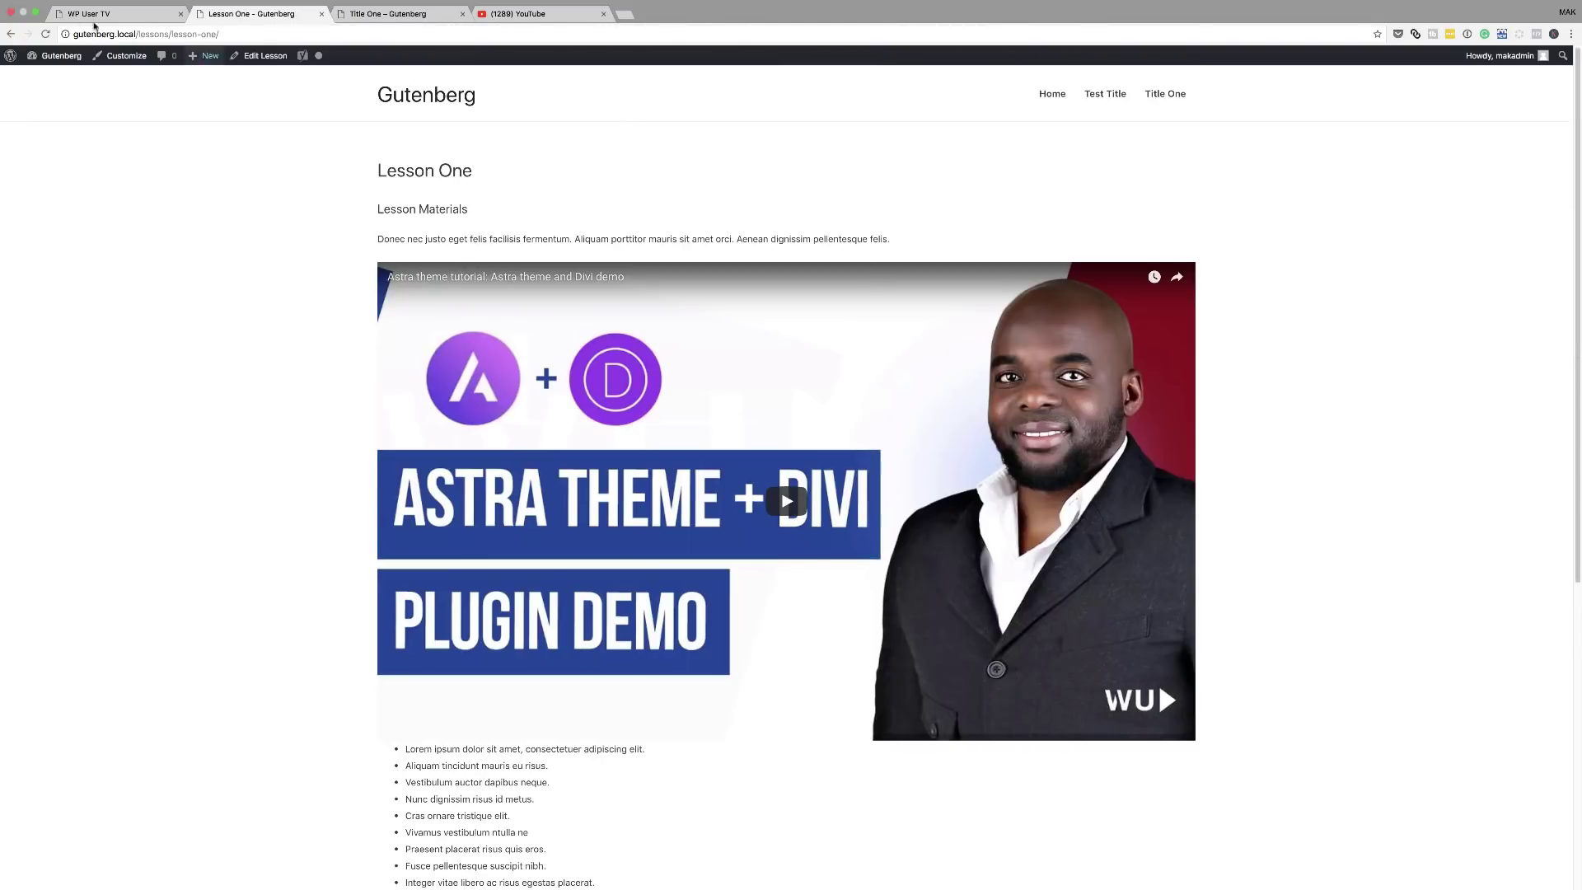
{"action": "left_click", "coordinate": [11, 34]}
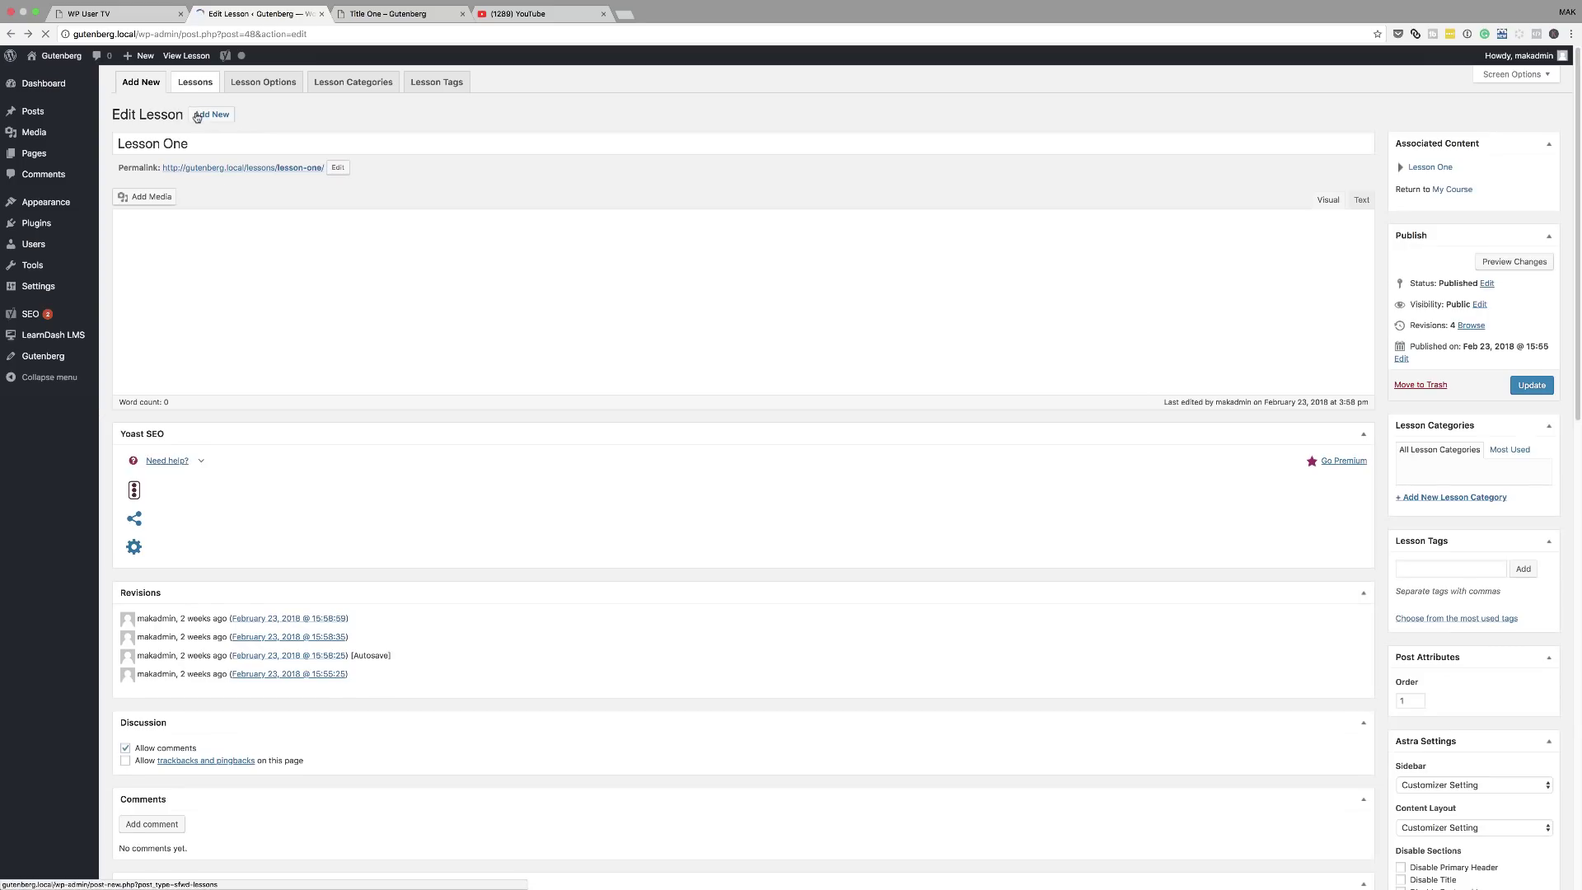